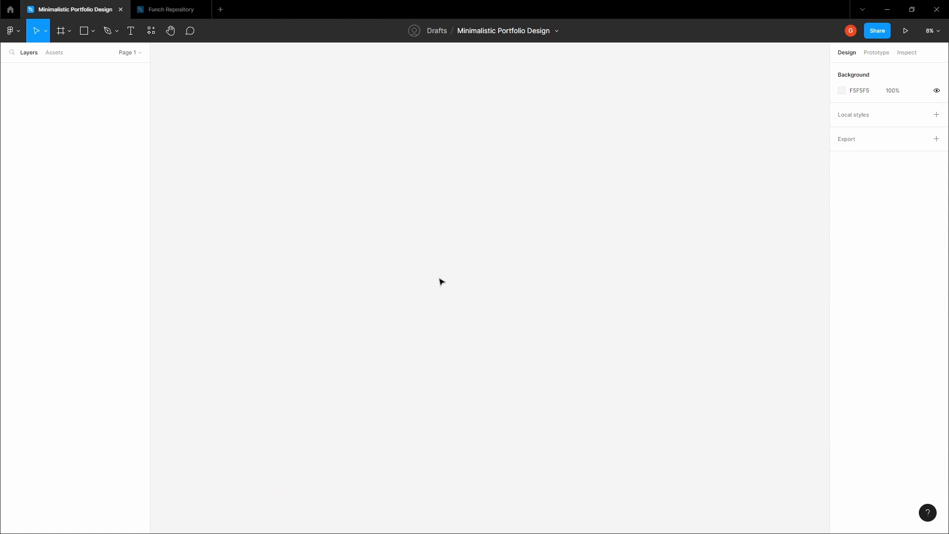
# - Paste the copied style-guide frames into the Minimalistic Portfolio Design file
pyautogui.hotkey('ctrl', 'v')
# - Pan and zoom to view the pasted Logo, Text Styles, Images, Colors and Icons frames
pyautogui.click(411, 157)
pyautogui.press('space')
pyautogui.moveTo(412, 157); pyautogui.dragTo(410, 135)
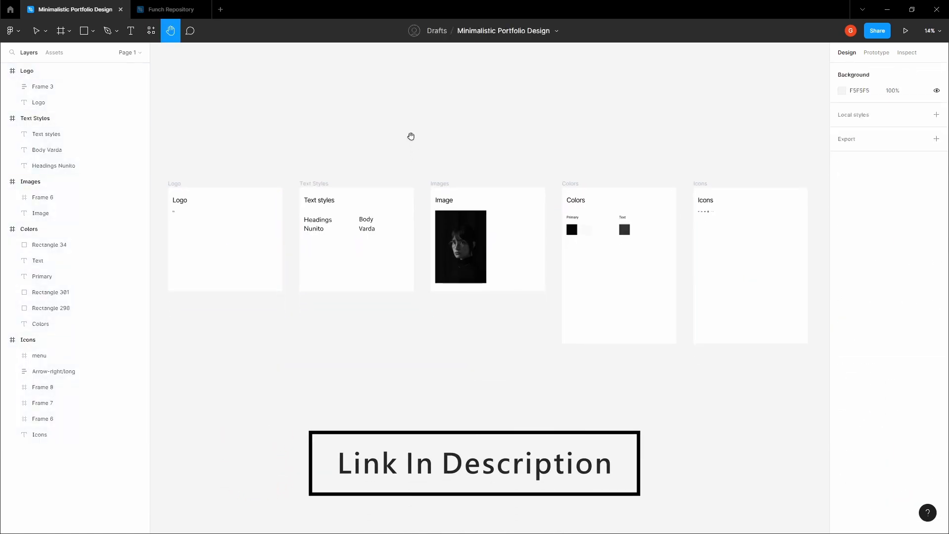
pyautogui.scroll(-3, 455, 267)
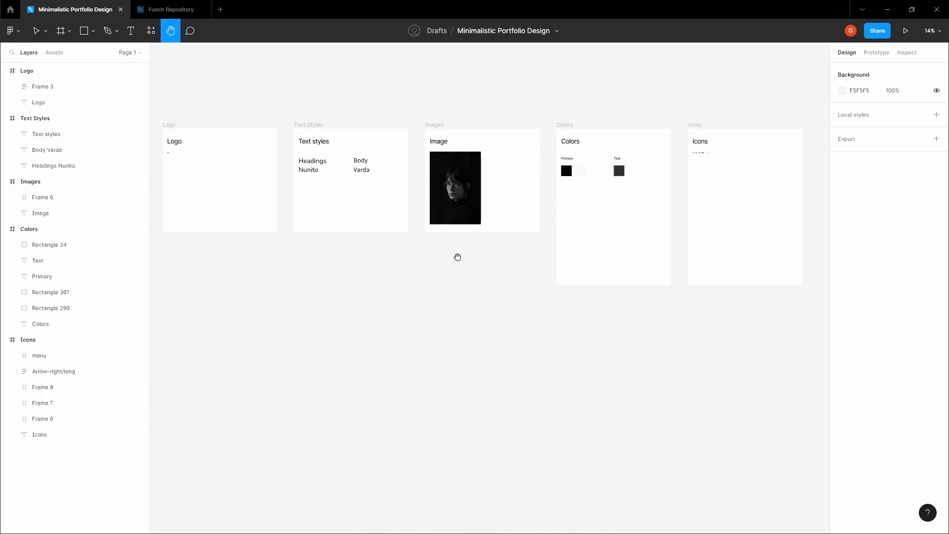
pyautogui.scroll(-1, 458, 257)
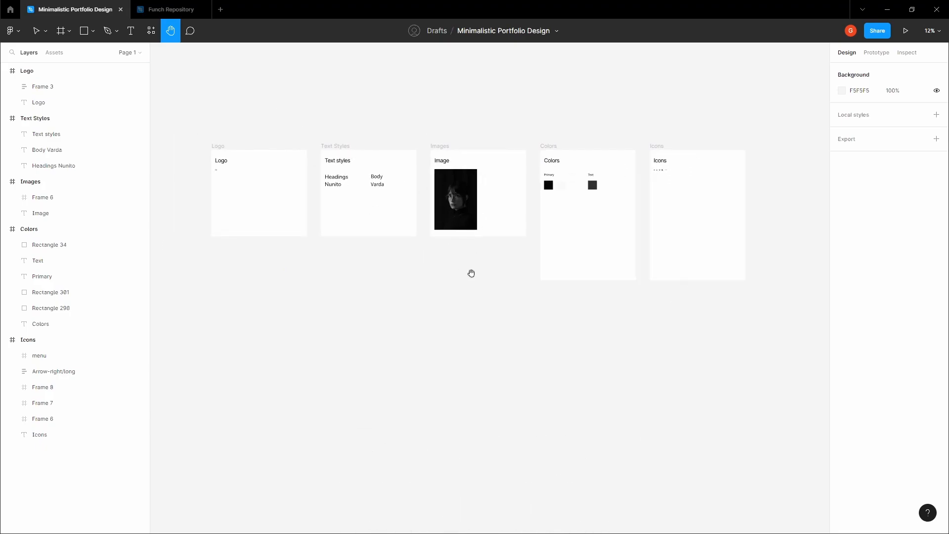
pyautogui.moveTo(470, 271); pyautogui.dragTo(448, 204)
pyautogui.press('v')
pyautogui.scroll(-1, 405, 260)
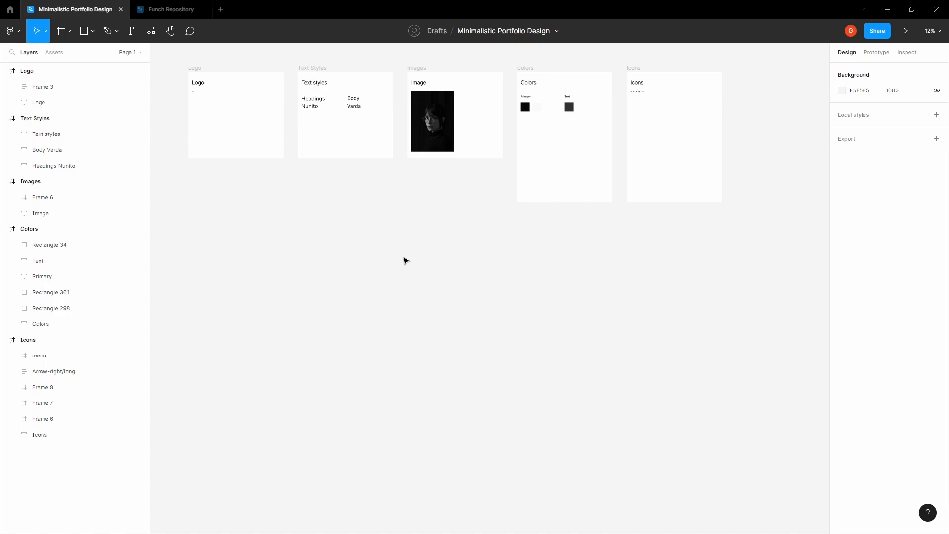
pyautogui.scroll(1, 396, 320)
# - Add a 1440×1024 Desktop frame beside the style-guide frames
pyautogui.press('f')
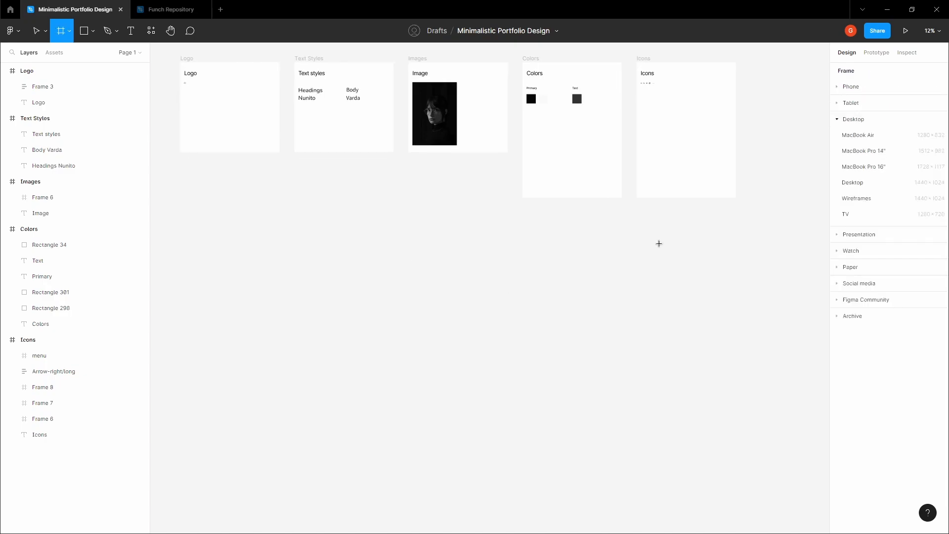
pyautogui.click(843, 197)
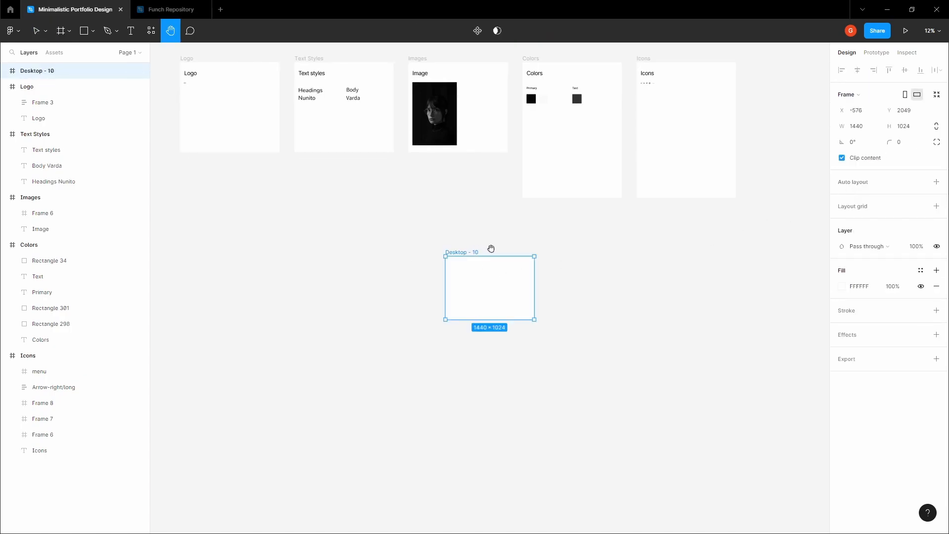
pyautogui.scroll(5, 452, 237)
pyautogui.click(411, 237)
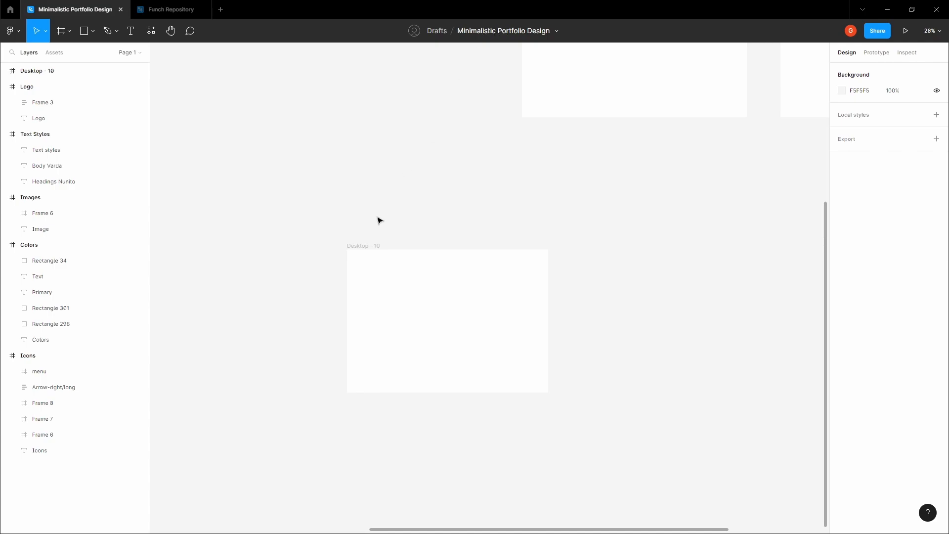
pyautogui.click(366, 246)
# - Rename the new frame to 'Landing Page' and center it in view
pyautogui.doubleClick(55, 70)
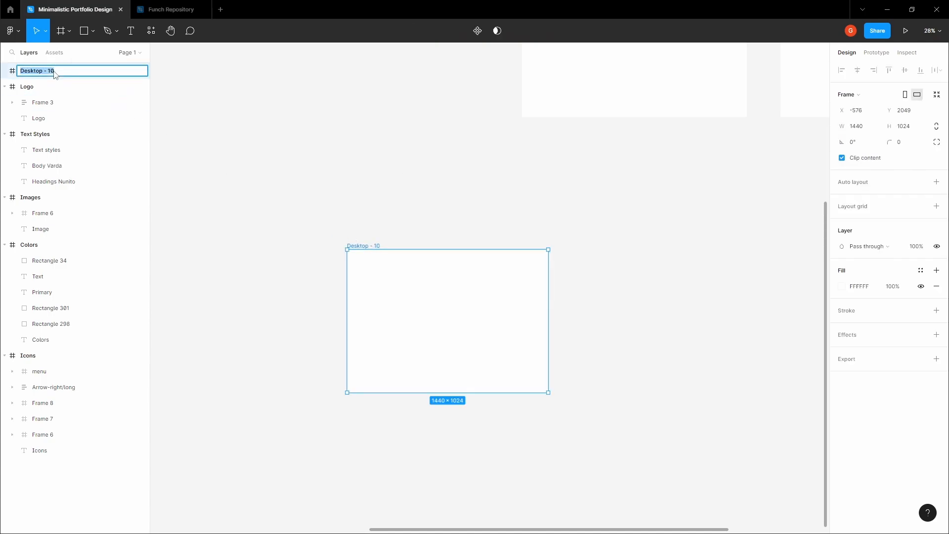
pyautogui.write('Landing Page')
pyautogui.press('Return')
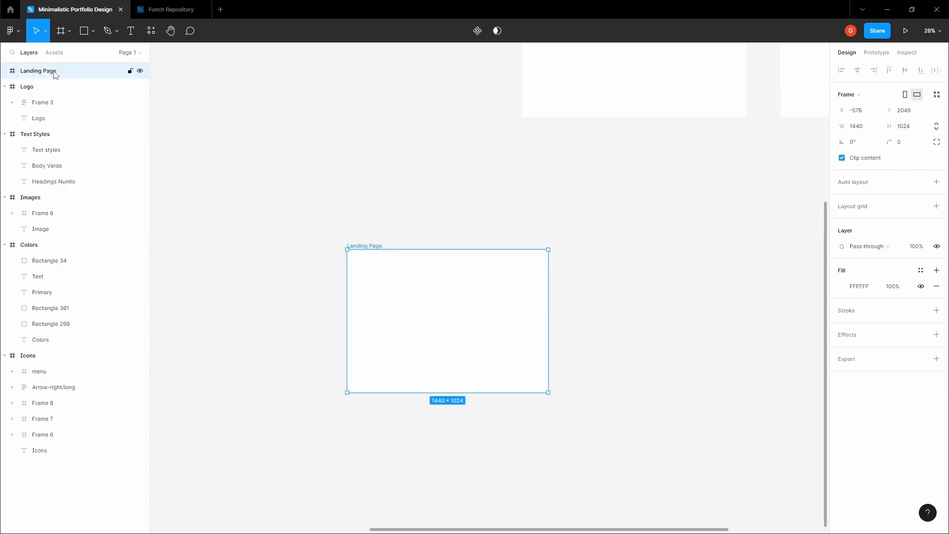
pyautogui.press('h')
pyautogui.moveTo(426, 210); pyautogui.dragTo(387, 170)
pyautogui.scroll(3, 388, 209)
pyautogui.scroll(2, 388, 209)
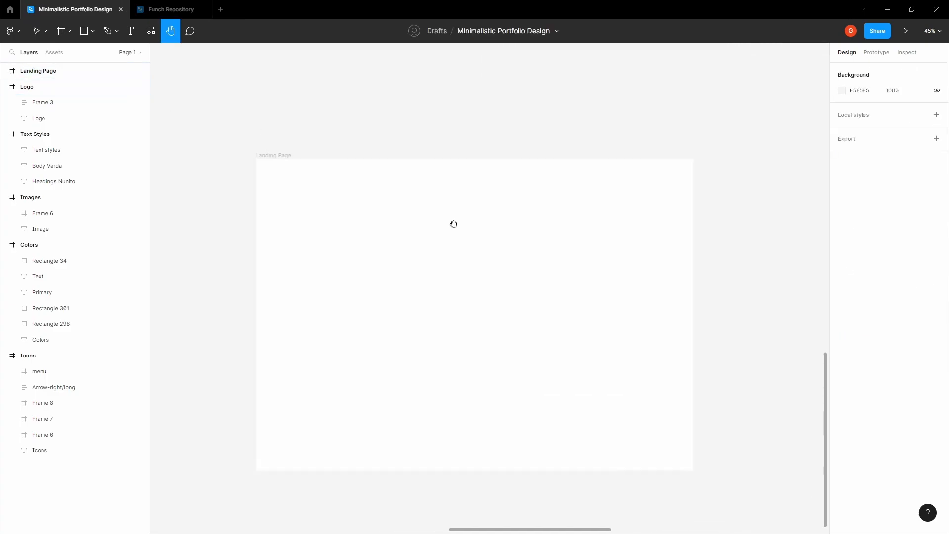
pyautogui.moveTo(453, 222); pyautogui.dragTo(411, 197)
pyautogui.press('v')
pyautogui.click(231, 128)
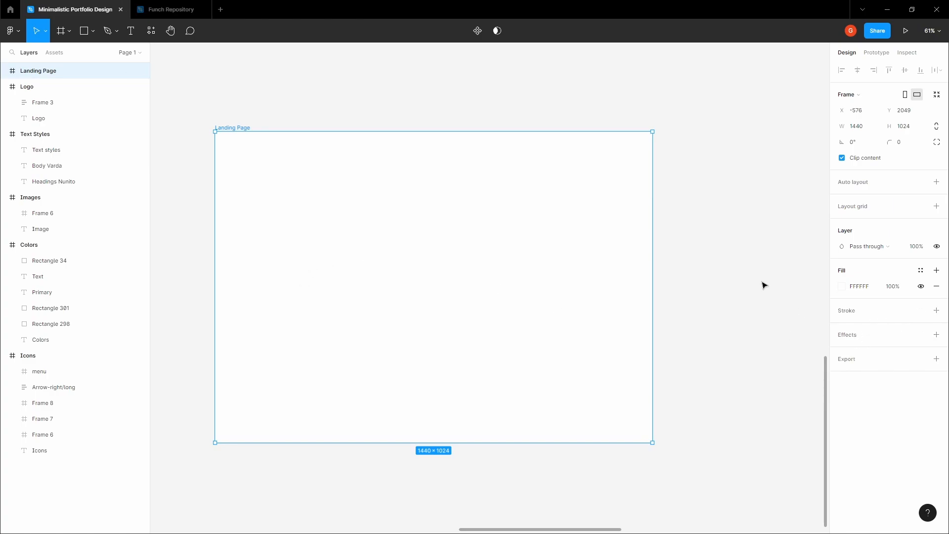
# - Add a Columns layout grid to Landing Page: count 12, margin 48, gutter 24
pyautogui.click(936, 206)
pyautogui.click(842, 222)
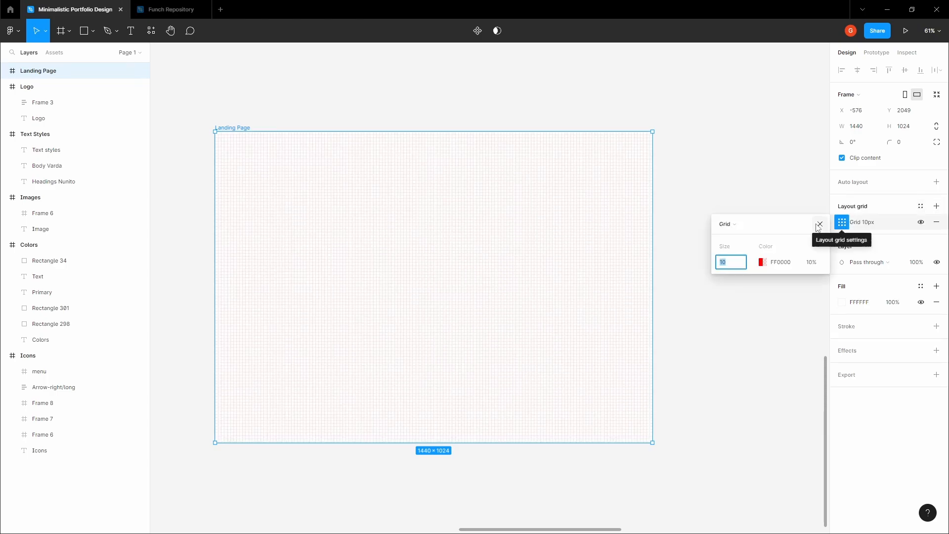
pyautogui.click(735, 224)
pyautogui.click(743, 239)
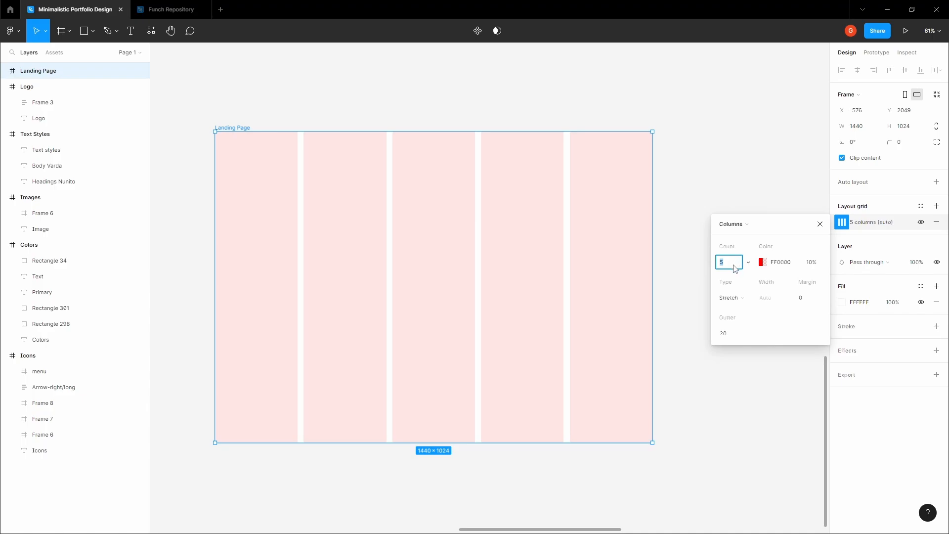
pyautogui.write('12')
pyautogui.press('Return')
pyautogui.click(805, 300)
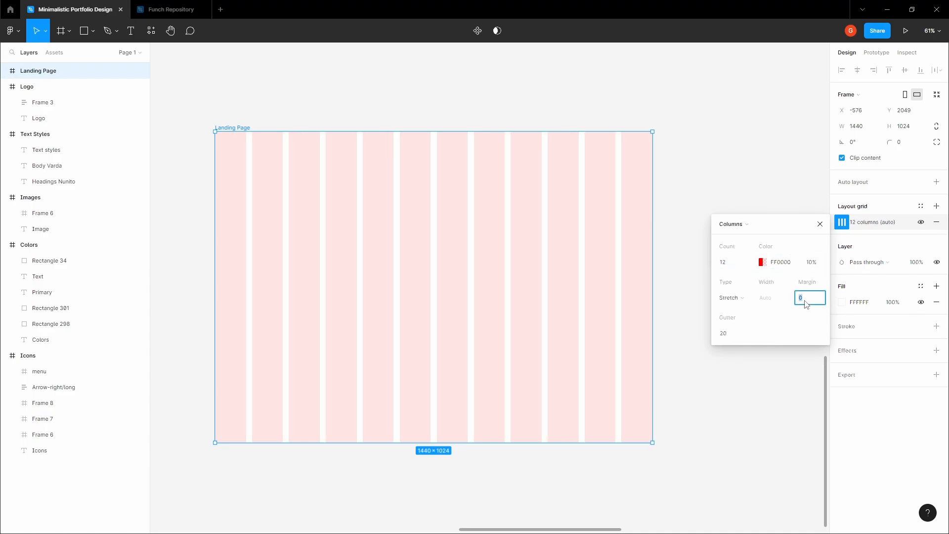
pyautogui.write('48')
pyautogui.click(738, 335)
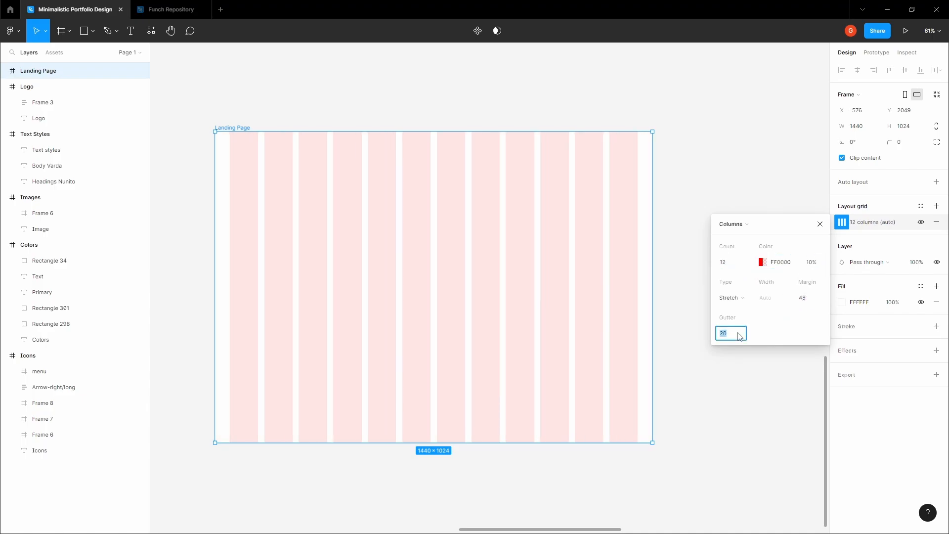
pyautogui.write('24')
pyautogui.press('Tab')
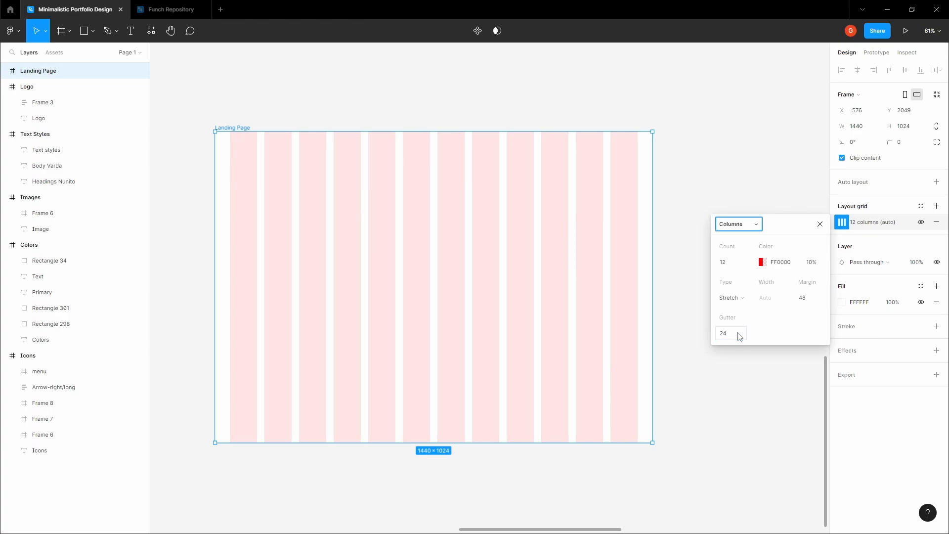
pyautogui.click(766, 190)
pyautogui.click(234, 128)
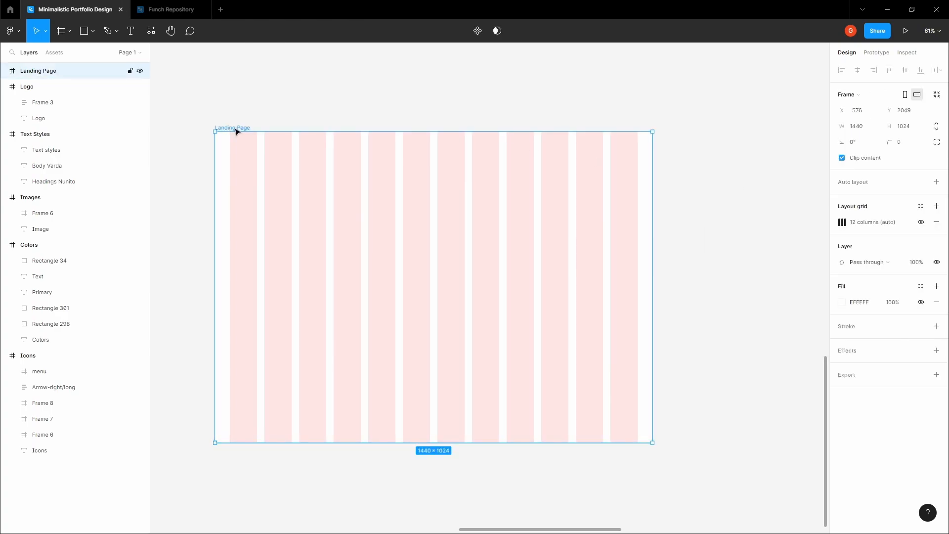
# - Add a second Rows layout grid: count 12, margin 84, gutter 16
pyautogui.click(935, 206)
pyautogui.click(842, 222)
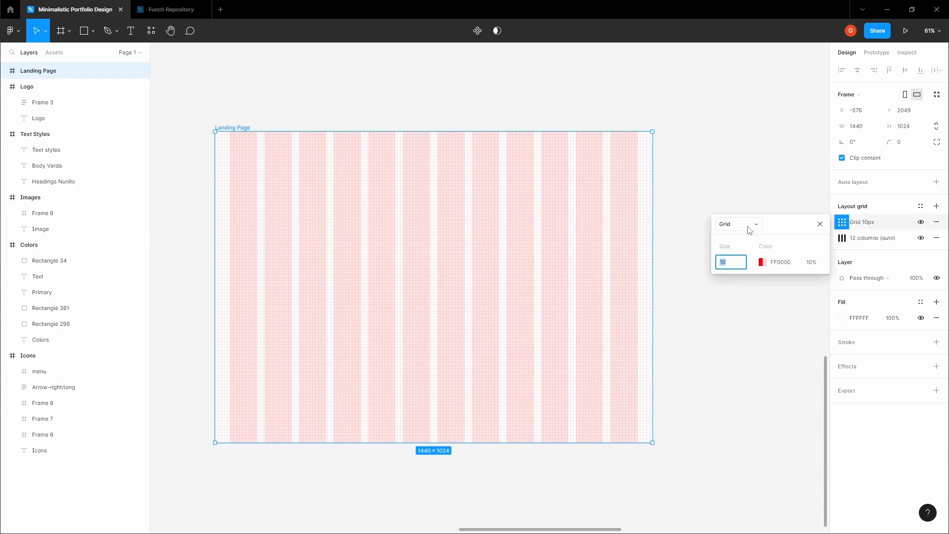
pyautogui.click(730, 224)
pyautogui.click(733, 247)
pyautogui.click(742, 263)
pyautogui.write('12')
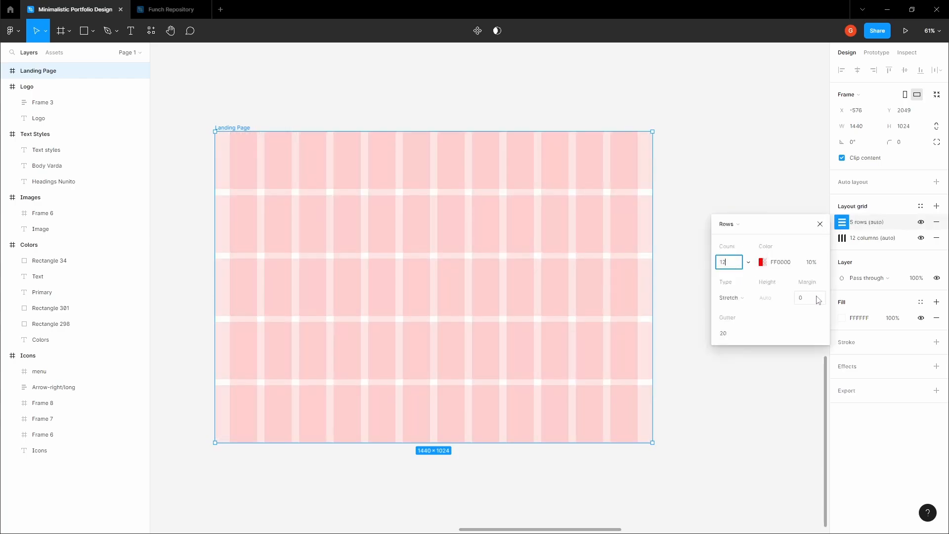
pyautogui.click(811, 298)
pyautogui.write('8')
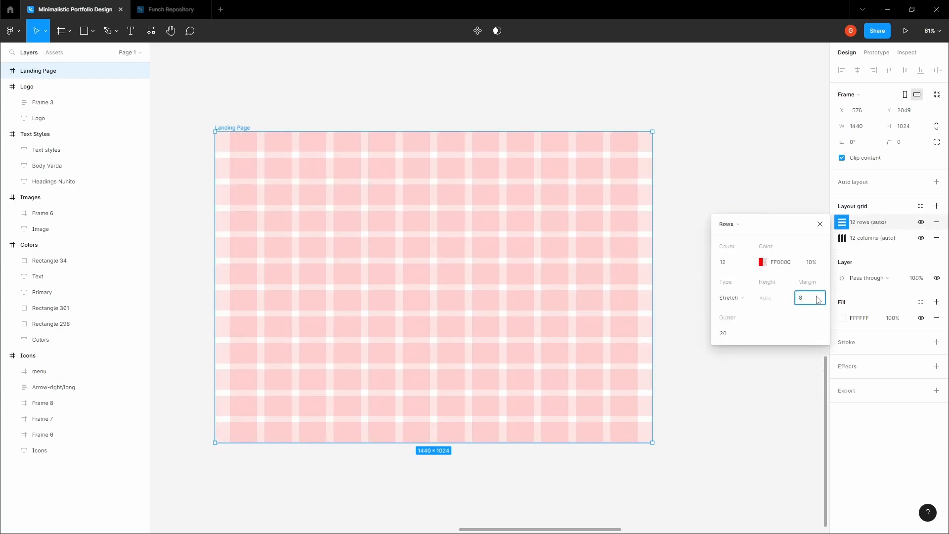
pyautogui.write('4')
pyautogui.click(731, 333)
pyautogui.write('16')
pyautogui.press('Tab')
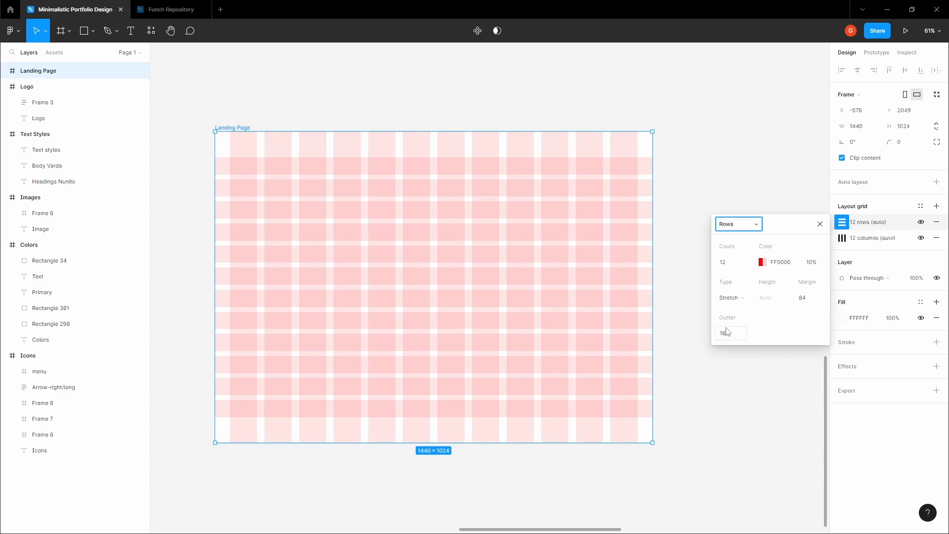
pyautogui.click(334, 99)
pyautogui.press('space')
pyautogui.moveTo(331, 96)
pyautogui.mouseDown()
pyautogui.moveTo(343, 114)
pyautogui.moveTo(316, 110)
pyautogui.moveTo(335, 97)
pyautogui.mouseUp()
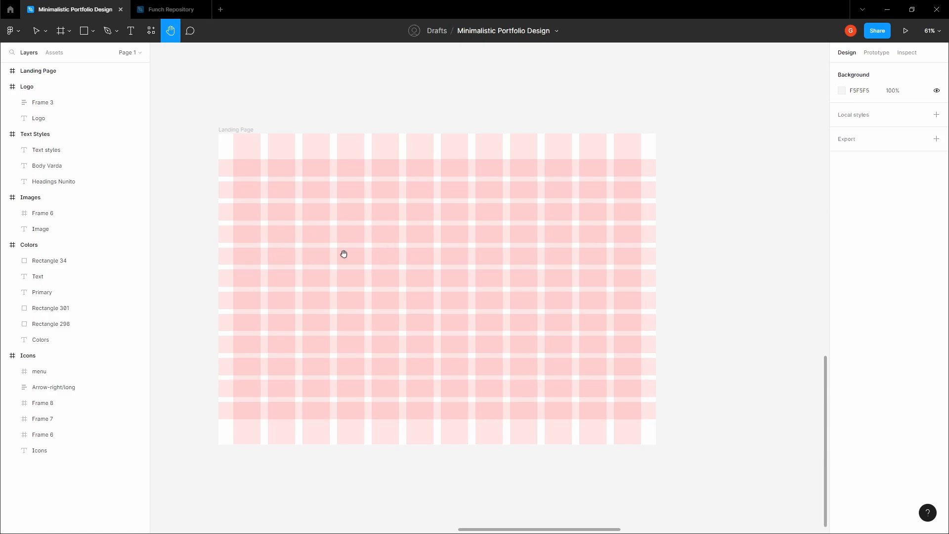
# - Draw a frame at Landing Page's top-left and stretch it to 1440×84 across the page
pyautogui.click(231, 129)
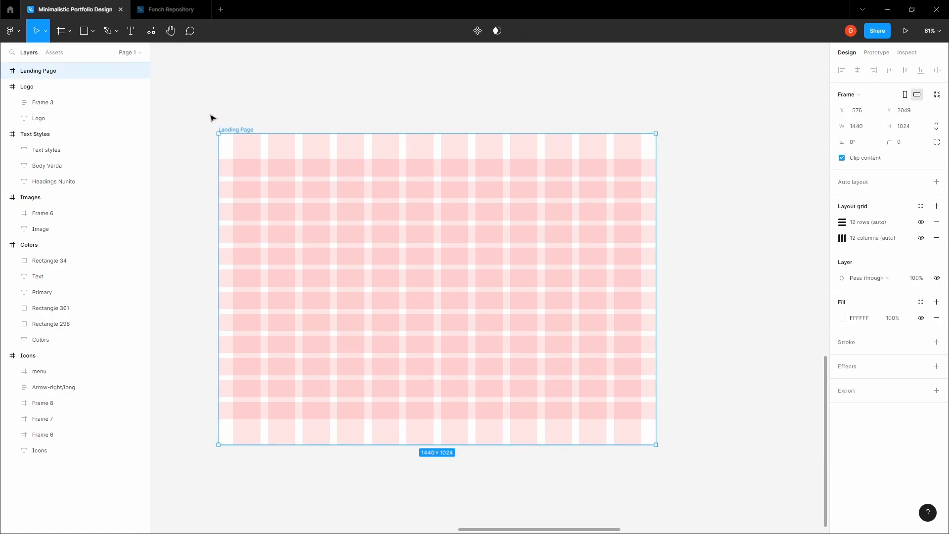
pyautogui.scroll(3, 214, 120)
pyautogui.click(362, 121)
pyautogui.scroll(-3, 365, 121)
pyautogui.press('space')
pyautogui.moveTo(396, 112); pyautogui.dragTo(361, 112)
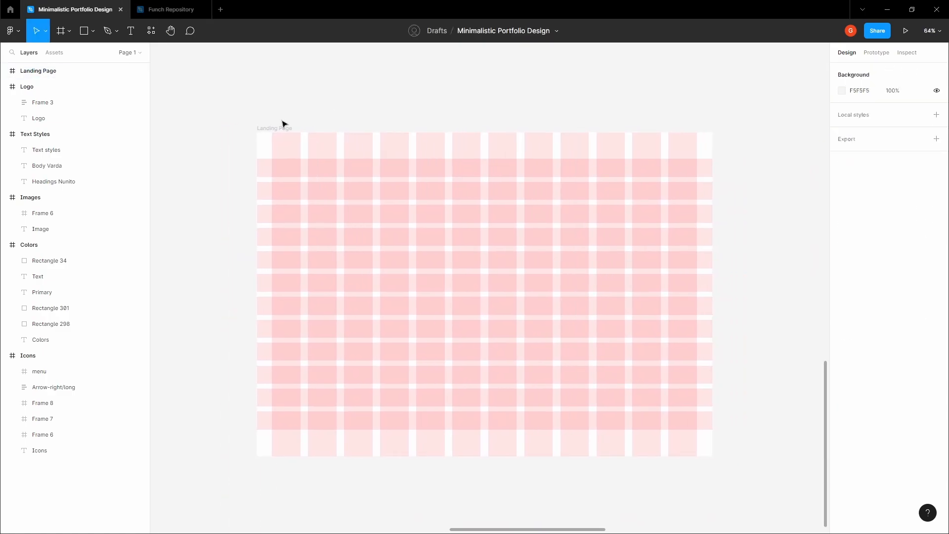
pyautogui.click(278, 127)
pyautogui.scroll(3, 274, 131)
pyautogui.scroll(5, 237, 148)
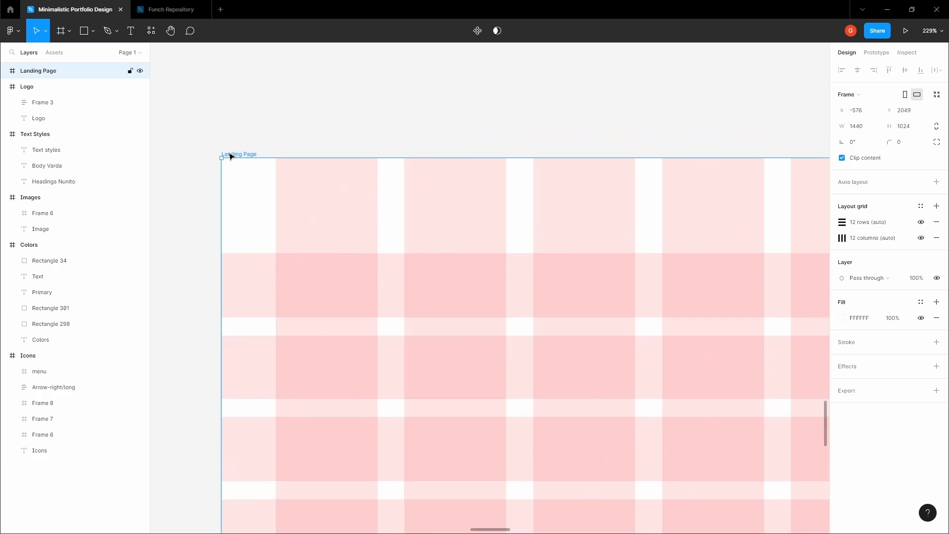
pyautogui.press('f')
pyautogui.moveTo(219, 161)
pyautogui.mouseDown()
pyautogui.moveTo(312, 317)
pyautogui.moveTo(321, 374)
pyautogui.mouseUp()
pyautogui.scroll(-10, 615, 187)
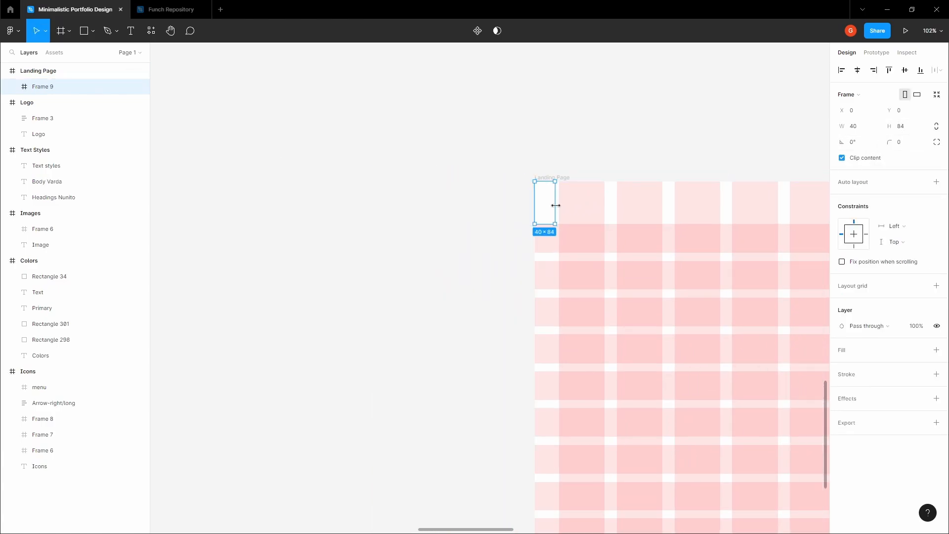
pyautogui.hscroll(5, 345, 118)
pyautogui.moveTo(324, 172); pyautogui.dragTo(691, 178)
# - Rename the new top frame to 'Navigation'
pyautogui.click(601, 123)
pyautogui.moveTo(504, 140); pyautogui.dragTo(425, 164)
pyautogui.click(376, 195)
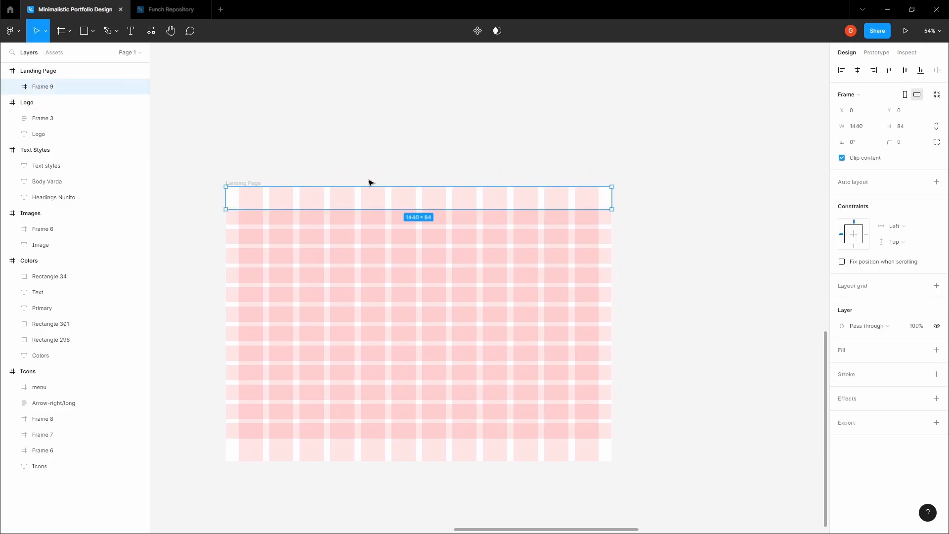
pyautogui.click(348, 164)
pyautogui.moveTo(336, 157); pyautogui.dragTo(380, 218)
pyautogui.scroll(-2, 379, 218)
pyautogui.click(350, 255)
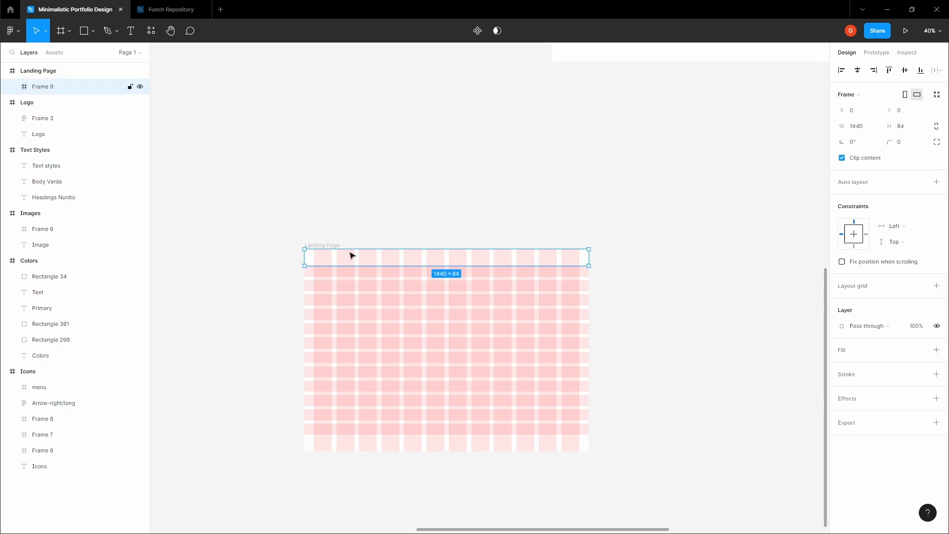
pyautogui.doubleClick(80, 92)
pyautogui.write('Navigation')
pyautogui.press('Return')
pyautogui.click(394, 147)
# - Pan the canvas back up to the style-guide frames
pyautogui.press('h')
pyautogui.scroll(-3, 394, 147)
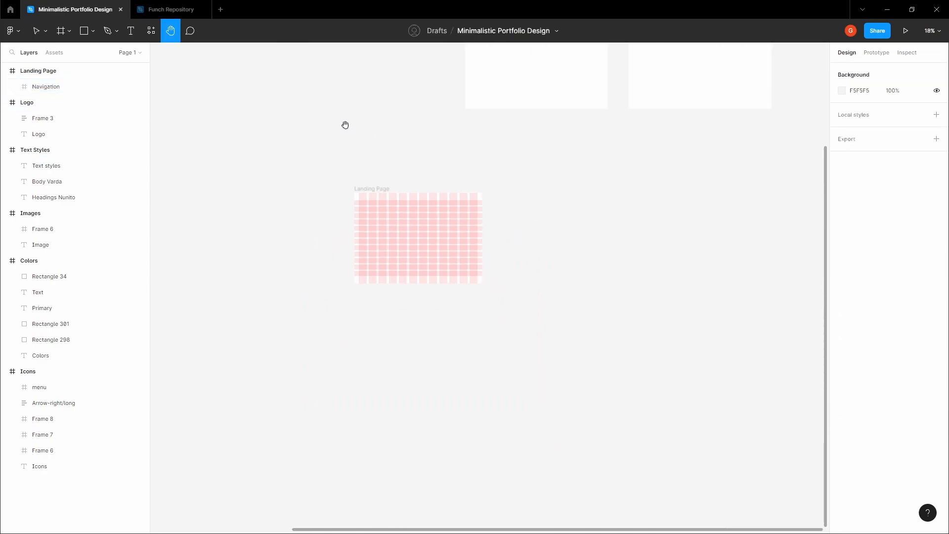
pyautogui.moveTo(326, 66); pyautogui.dragTo(619, 322)
pyautogui.scroll(1, 279, 203)
# - Move the ES. logo in the Navigation bar to X 48, 22 from the top
pyautogui.press('v')
pyautogui.click(275, 203)
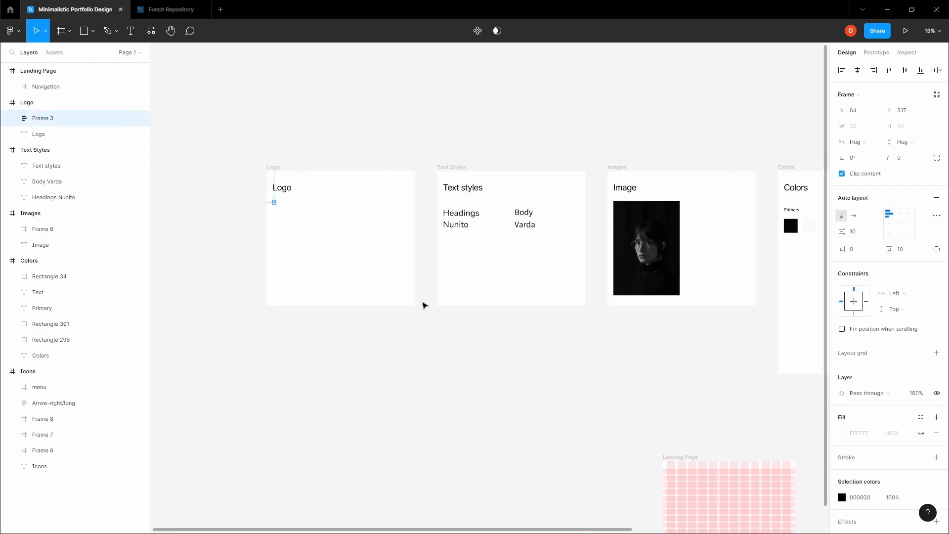
pyautogui.click(453, 356)
pyautogui.press('h')
pyautogui.moveTo(454, 355); pyautogui.dragTo(256, 160)
pyautogui.scroll(3, 512, 276)
pyautogui.press('v')
pyautogui.click(462, 277)
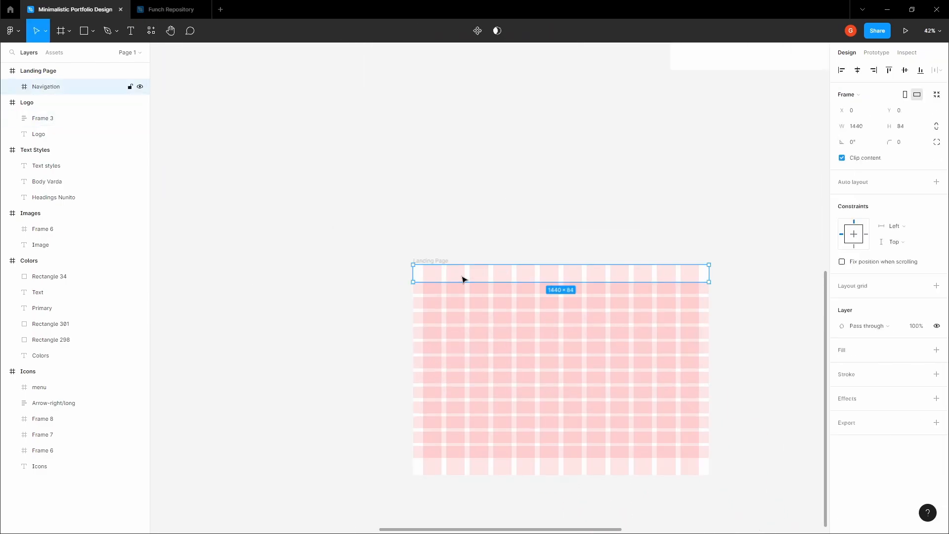
pyautogui.press('Return')
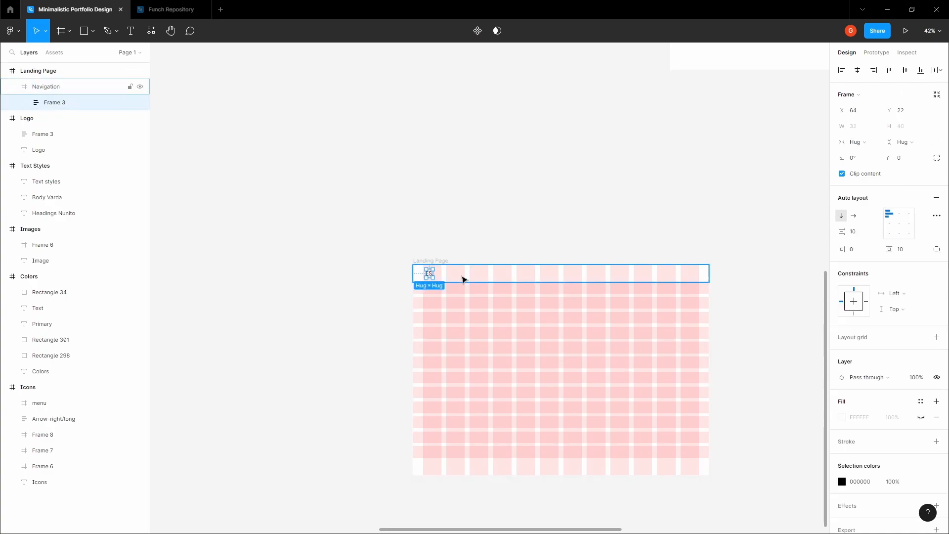
pyautogui.scroll(8, 419, 259)
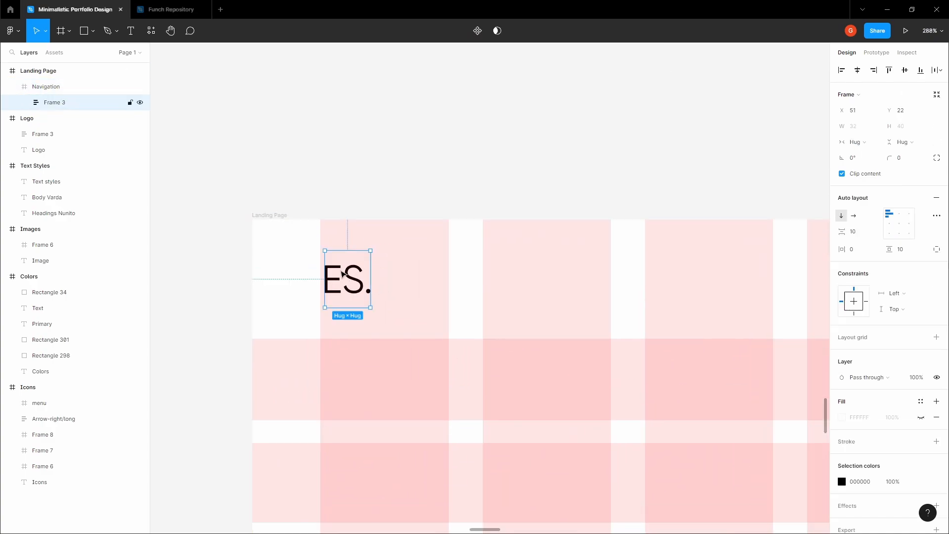
pyautogui.moveTo(345, 277); pyautogui.dragTo(340, 277)
pyautogui.press('alt')
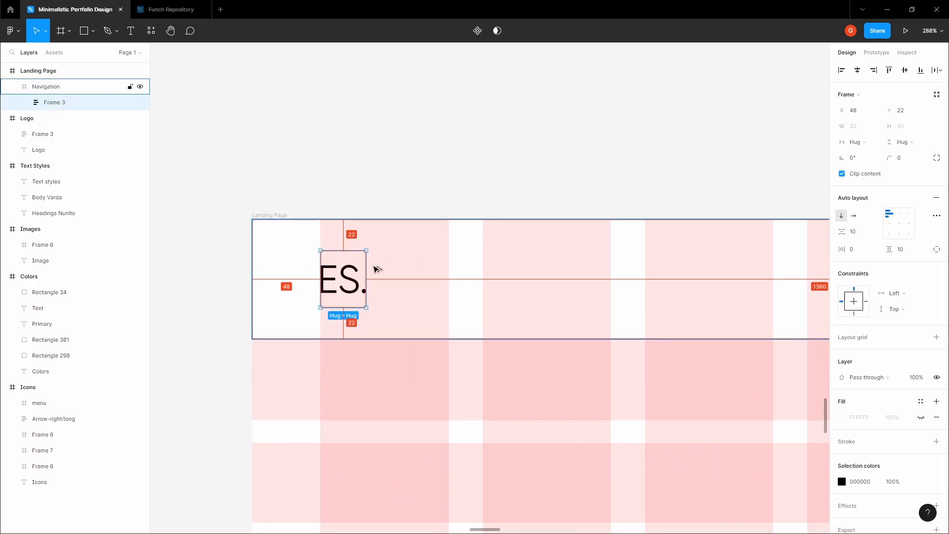
pyautogui.click(440, 165)
# - Copy the portrait image from the Images frame and paste it into Landing Page
pyautogui.press('space')
pyautogui.moveTo(442, 156); pyautogui.dragTo(335, 160)
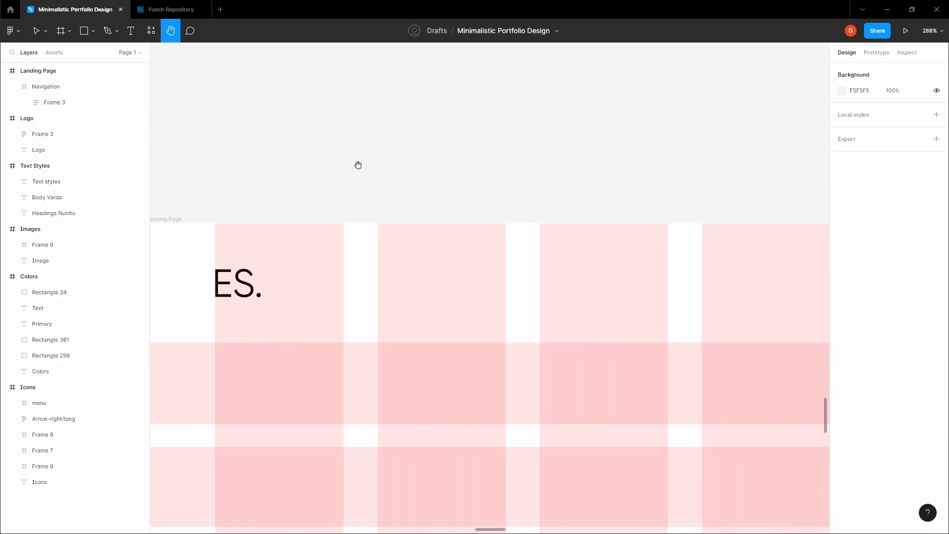
pyautogui.scroll(-2, 358, 165)
pyautogui.scroll(-9, 358, 165)
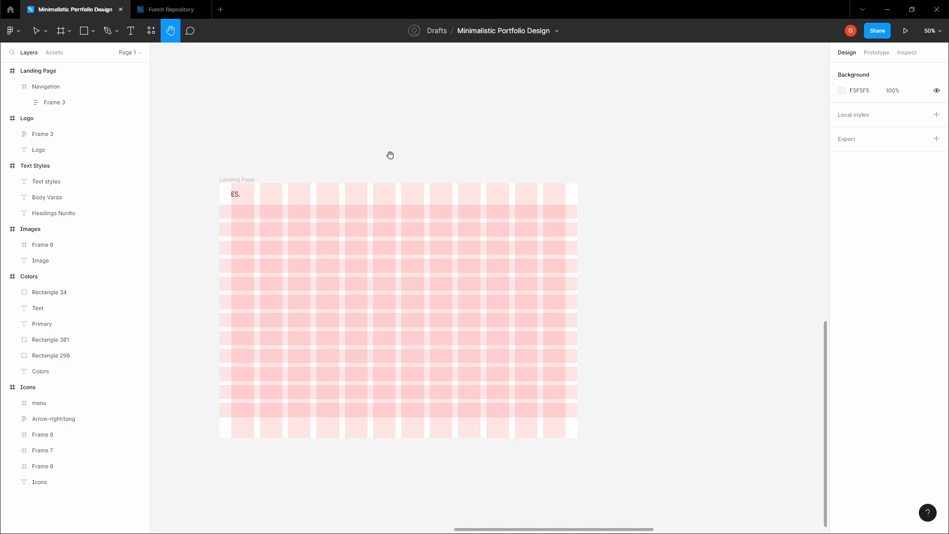
pyautogui.scroll(-3, 390, 155)
pyautogui.moveTo(388, 141); pyautogui.dragTo(365, 277)
pyautogui.scroll(-3, 372, 198)
pyautogui.moveTo(371, 159); pyautogui.dragTo(408, 269)
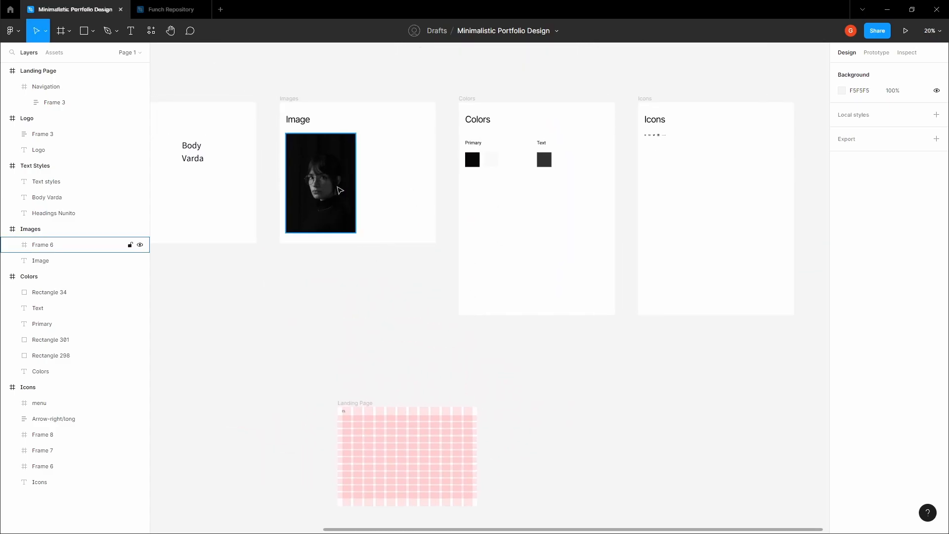
pyautogui.click(339, 191)
pyautogui.click(384, 304)
pyautogui.press('space')
pyautogui.moveTo(389, 331); pyautogui.dragTo(370, 102)
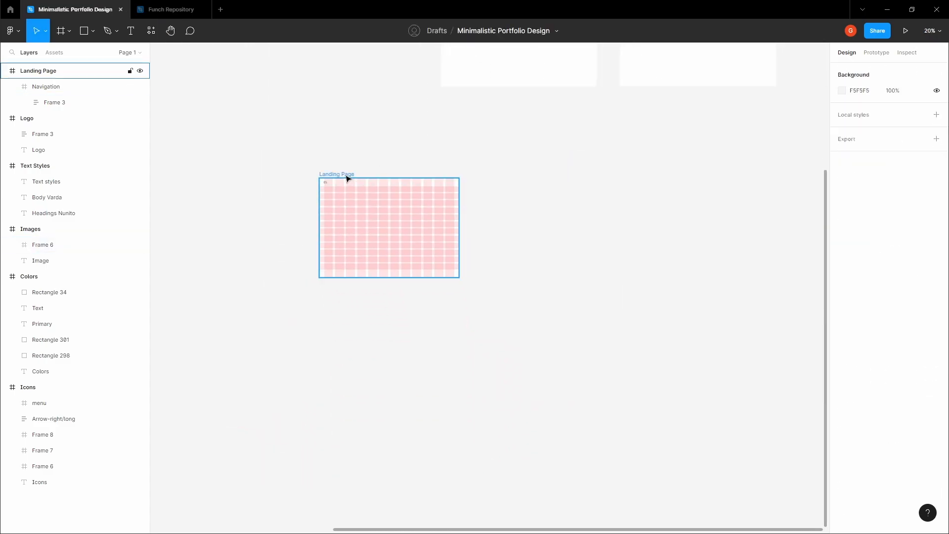
pyautogui.click(348, 178)
pyautogui.scroll(3, 385, 170)
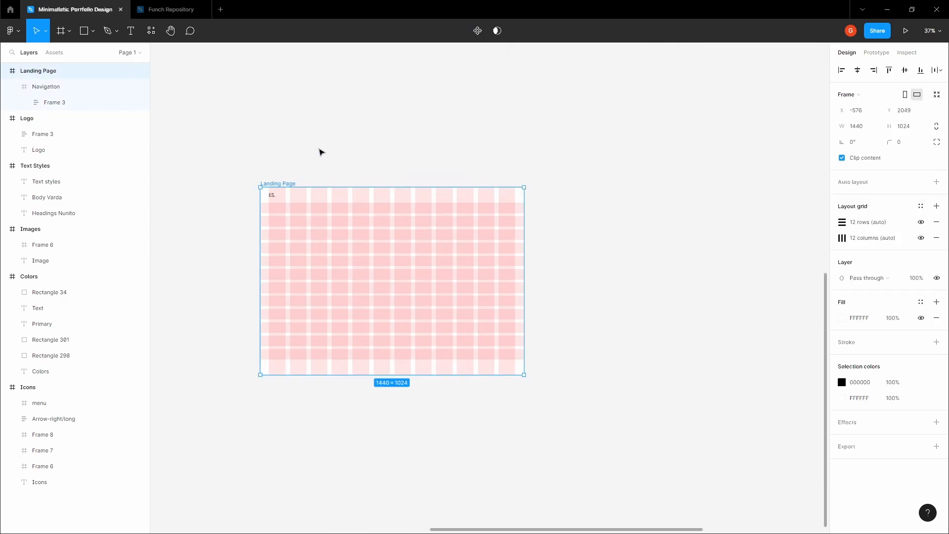
pyautogui.hotkey('ctrl', 'v')
# - Align the 720×1024 portrait frame to Landing Page's right edge at X 720, Y 0
pyautogui.moveTo(378, 271); pyautogui.dragTo(471, 222)
pyautogui.scroll(5, 471, 223)
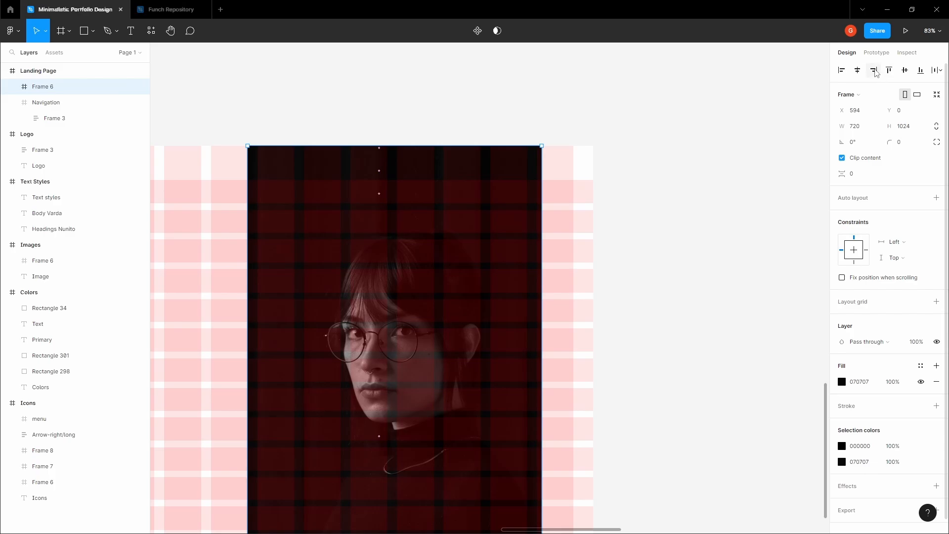
pyautogui.click(874, 70)
pyautogui.scroll(-4, 705, 129)
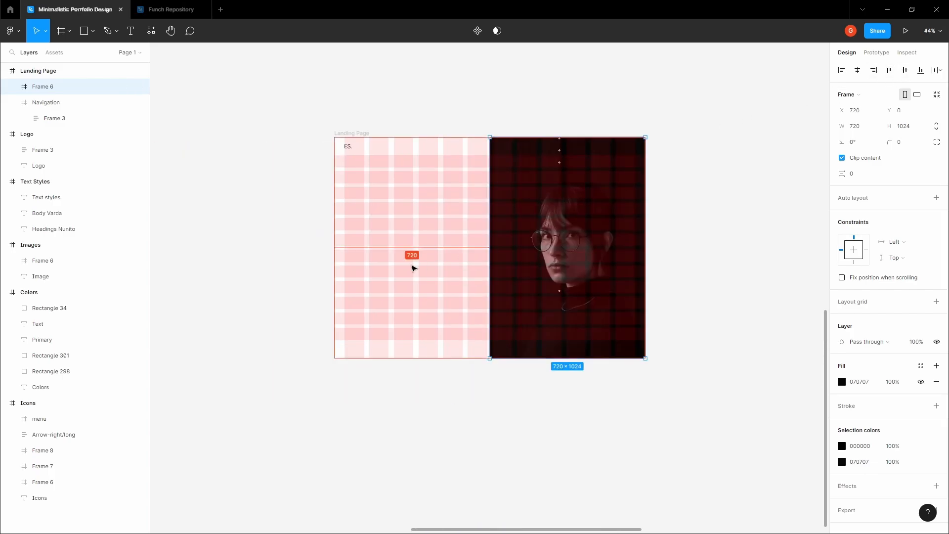
pyautogui.click(280, 269)
pyautogui.scroll(3, 280, 269)
pyautogui.click(362, 204)
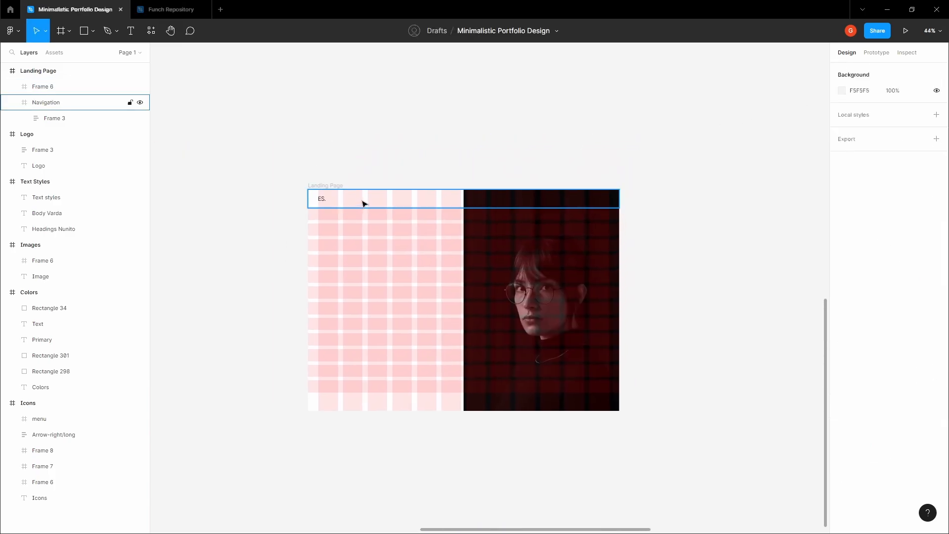
pyautogui.click(449, 144)
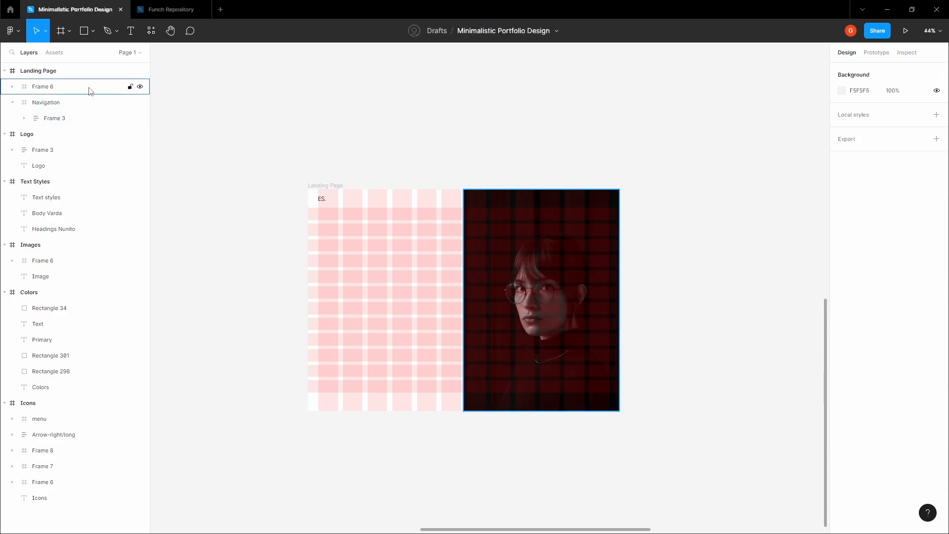
# - Reorder the layers so Navigation sits above the portrait Frame 6
pyautogui.click(90, 91)
pyautogui.click(12, 102)
pyautogui.click(37, 105)
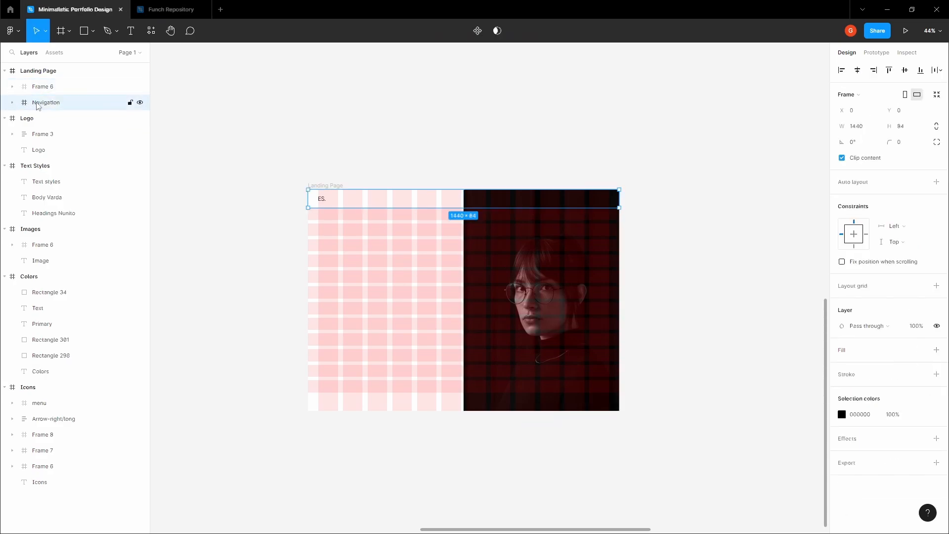
pyautogui.moveTo(74, 104); pyautogui.dragTo(80, 83)
pyautogui.click(55, 104)
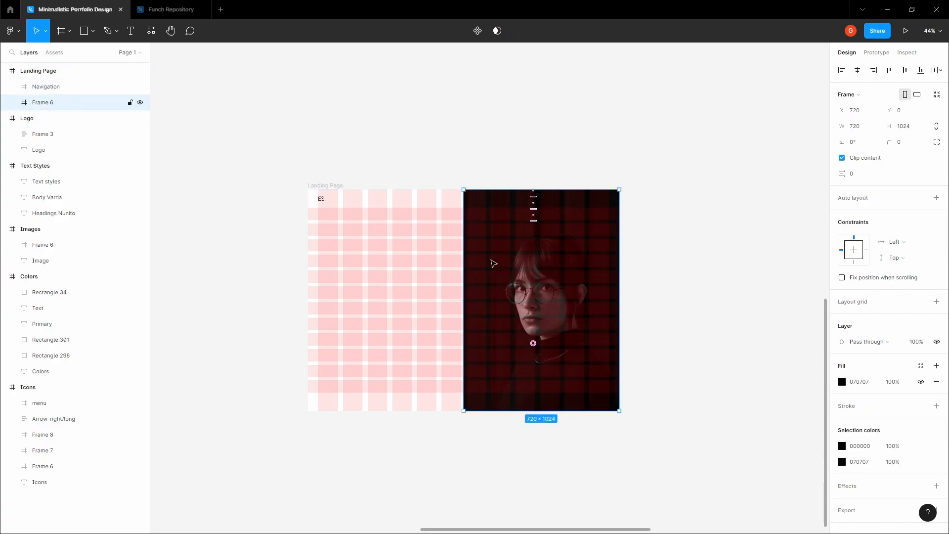
pyautogui.click(87, 88)
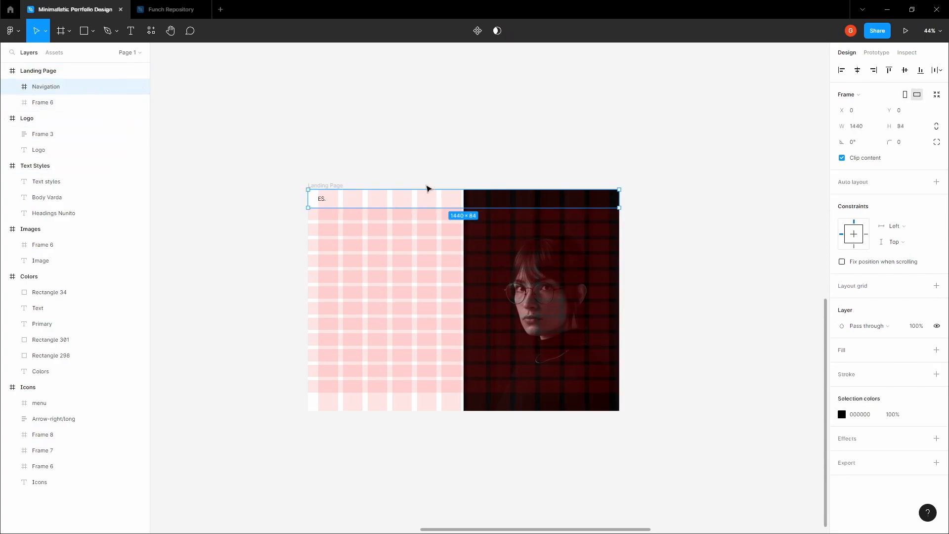
pyautogui.scroll(3, 425, 198)
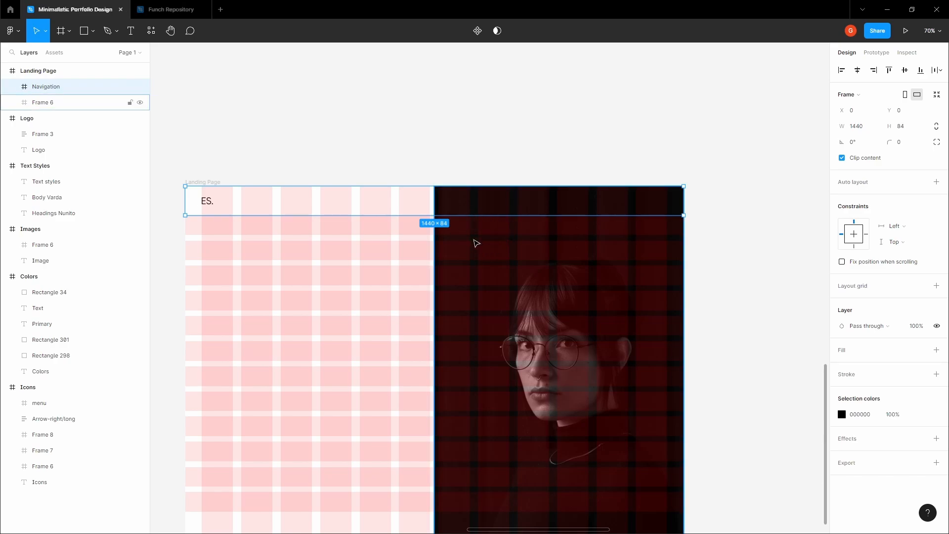
pyautogui.click(477, 245)
pyautogui.click(309, 205)
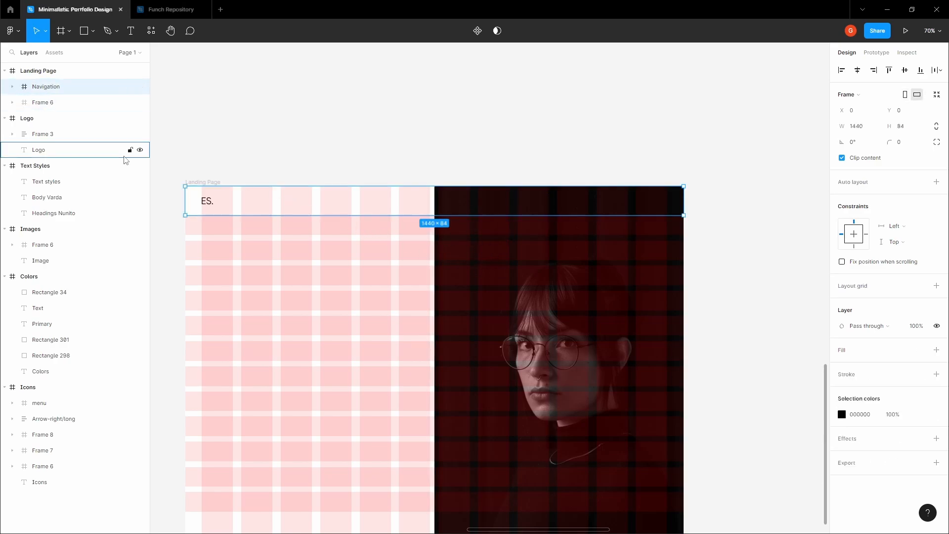
# - Lock the portrait Frame 6 layer so it can't be moved
pyautogui.click(63, 104)
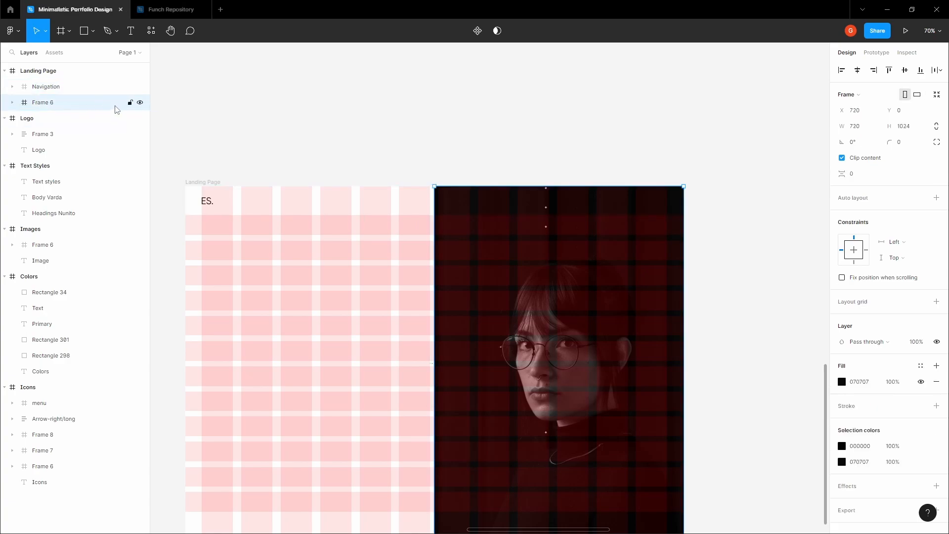
pyautogui.click(130, 103)
pyautogui.click(330, 156)
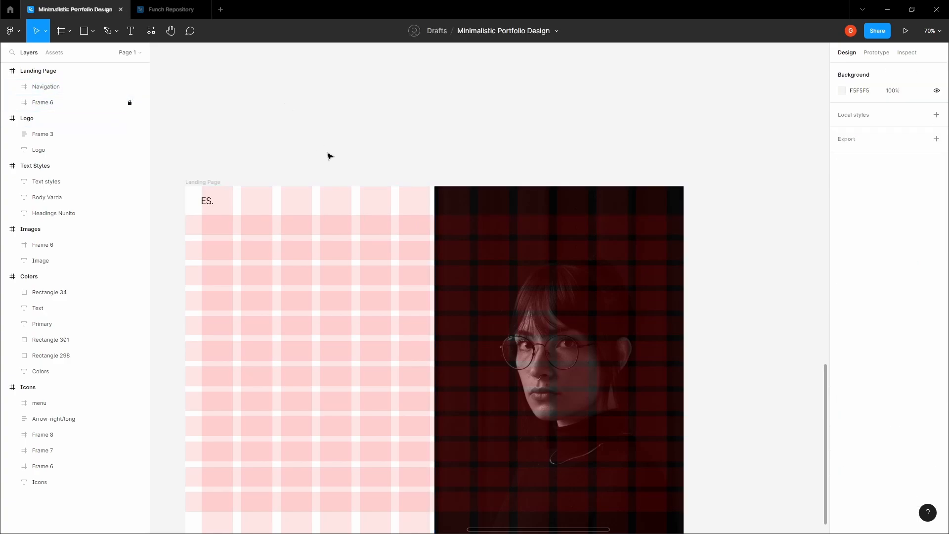
pyautogui.click(455, 295)
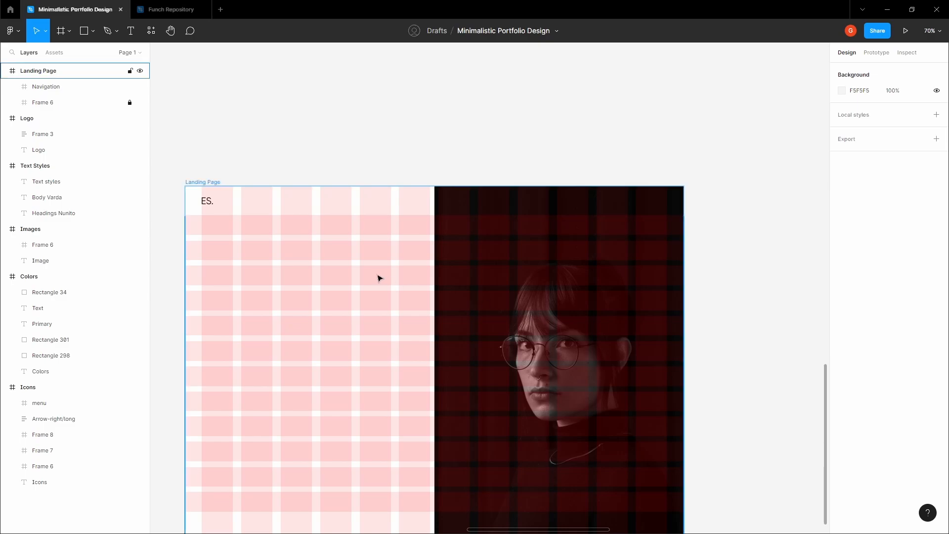
# - Find the menu icon in the Icons style frame and copy it
pyautogui.click(404, 168)
pyautogui.press('space')
pyautogui.moveTo(404, 168); pyautogui.dragTo(390, 301)
pyautogui.scroll(-4, 322, 227)
pyautogui.scroll(-4, 389, 263)
pyautogui.scroll(5, 388, 210)
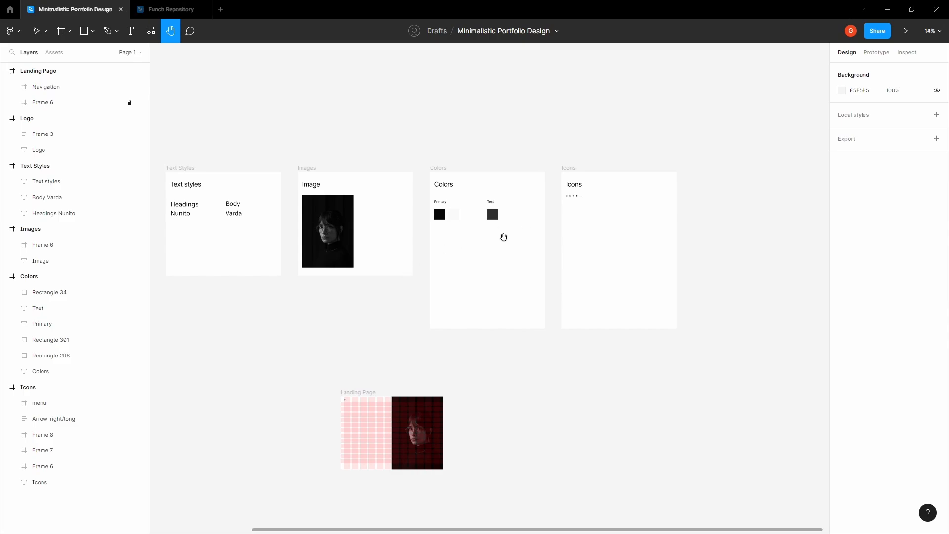
pyautogui.scroll(3, 606, 183)
pyautogui.scroll(3, 544, 220)
pyautogui.hscroll(-1, 496, 229)
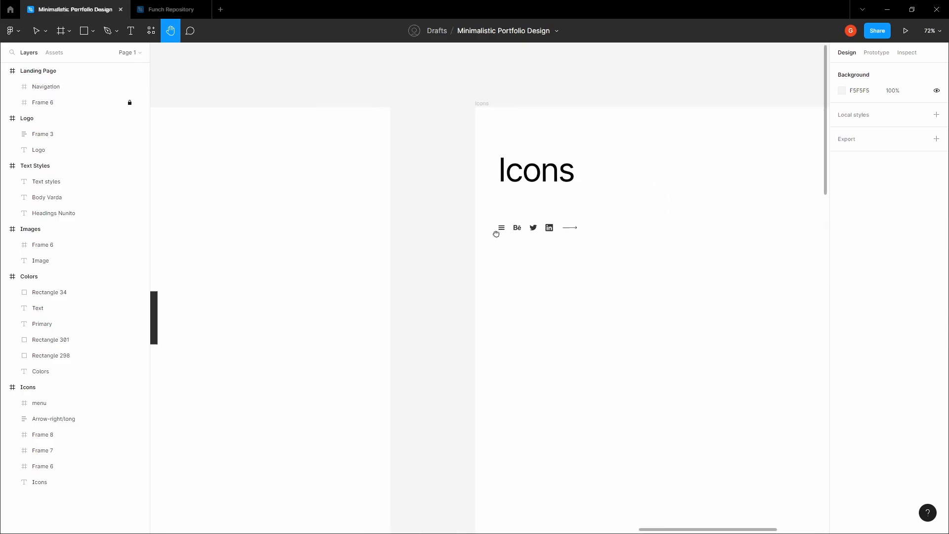
pyautogui.scroll(5, 497, 229)
pyautogui.press('v')
pyautogui.click(513, 227)
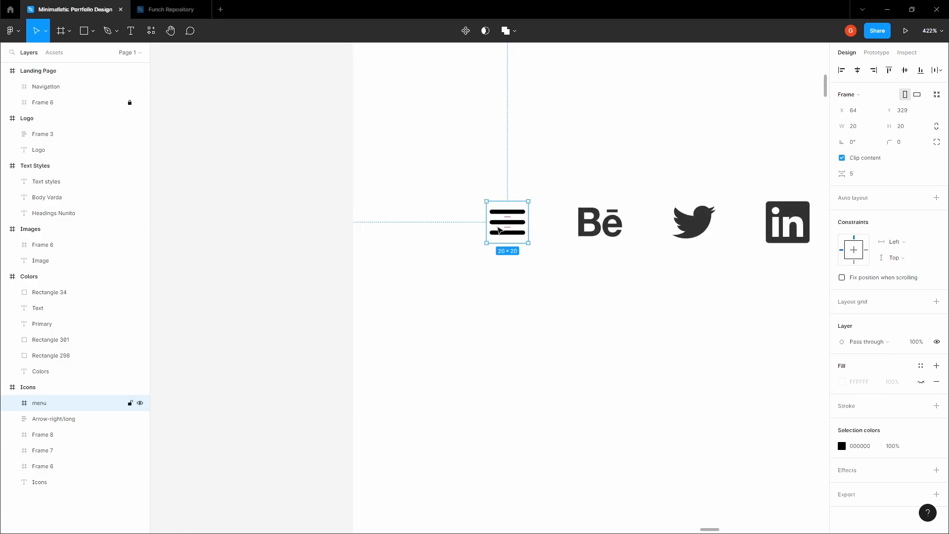
pyautogui.rightClick(507, 222)
pyautogui.click(524, 229)
# - Pan back to the Landing Page's navigation bar
pyautogui.click(340, 258)
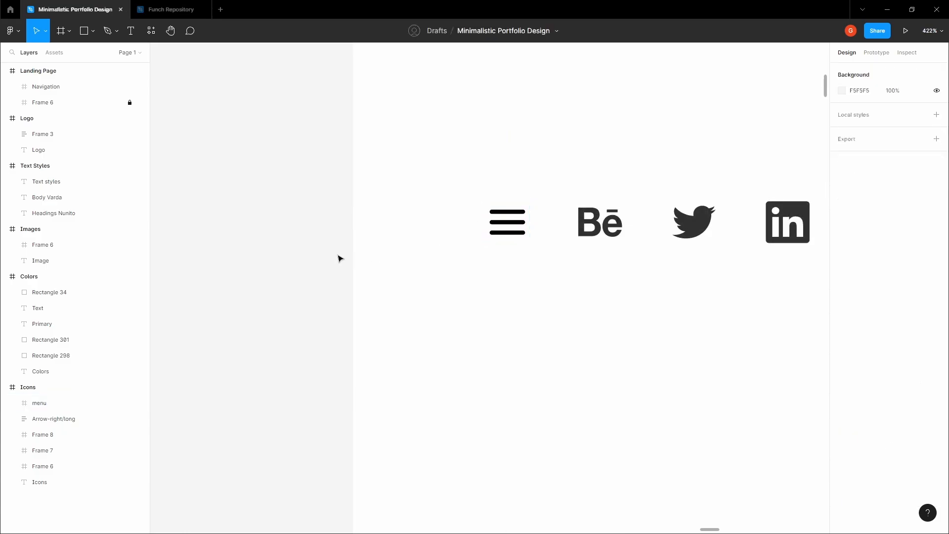
pyautogui.scroll(-3, 326, 267)
pyautogui.scroll(-5, 320, 289)
pyautogui.moveTo(277, 395); pyautogui.dragTo(485, 135)
pyautogui.moveTo(233, 500); pyautogui.dragTo(455, 176)
pyautogui.scroll(10, 464, 218)
# - Add a MENU text layer inside the Navigation bar
pyautogui.press('v')
pyautogui.click(482, 259)
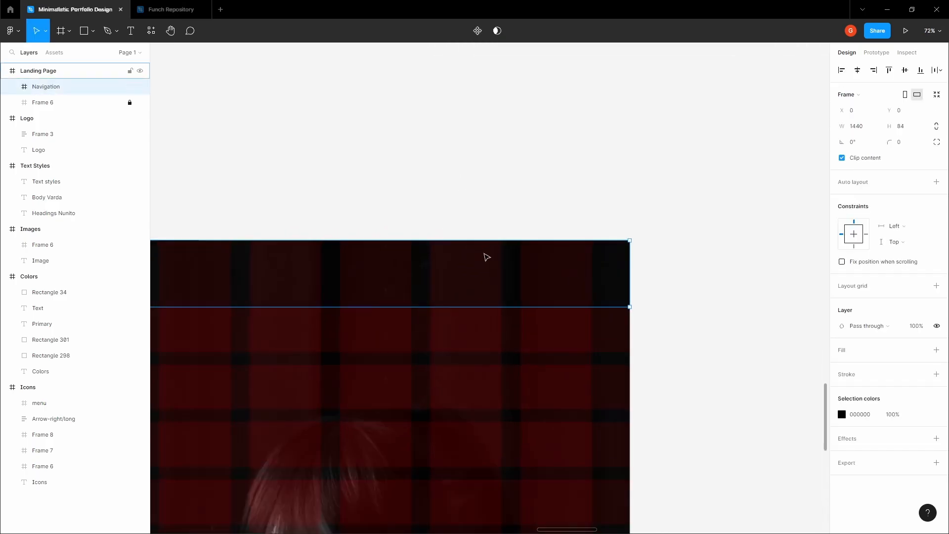
pyautogui.scroll(3, 489, 266)
pyautogui.press('t')
pyautogui.click(435, 254)
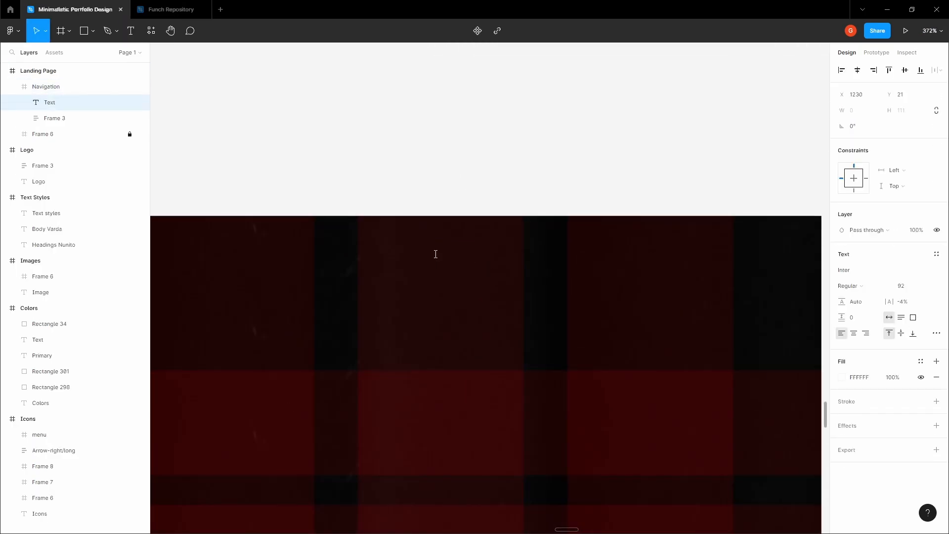
pyautogui.write('MENU')
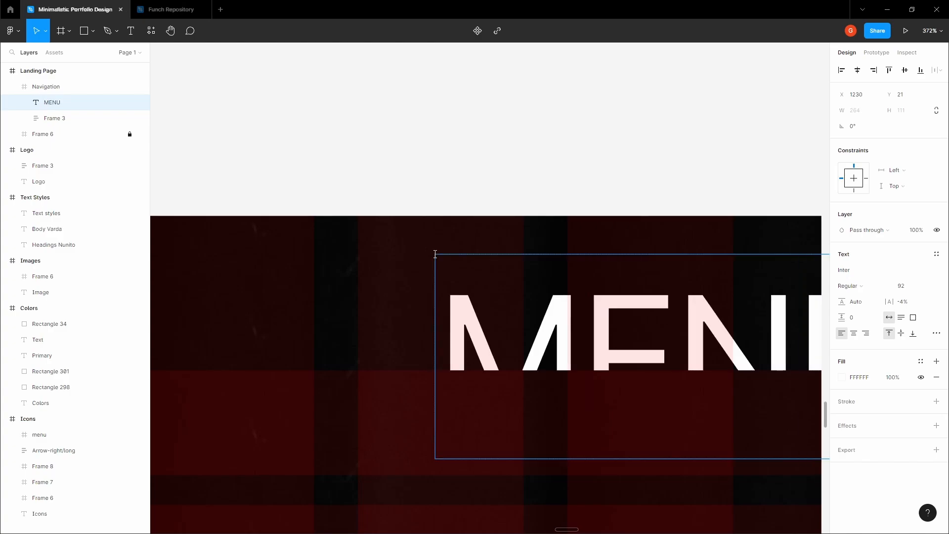
pyautogui.press('Escape')
pyautogui.moveTo(574, 306); pyautogui.dragTo(462, 283)
# - Set MENU to Varta SemiBold and move it right within the navigation bar
pyautogui.click(855, 270)
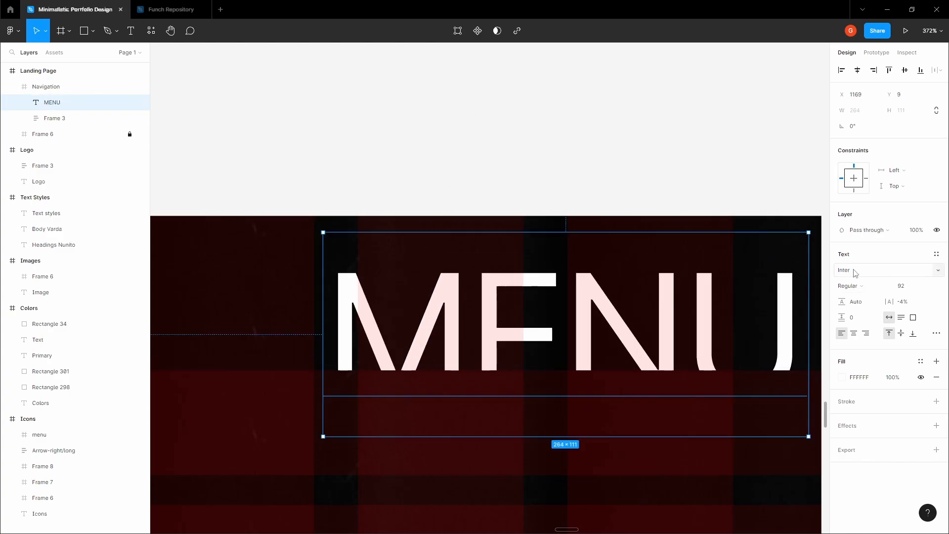
pyautogui.write('Varta')
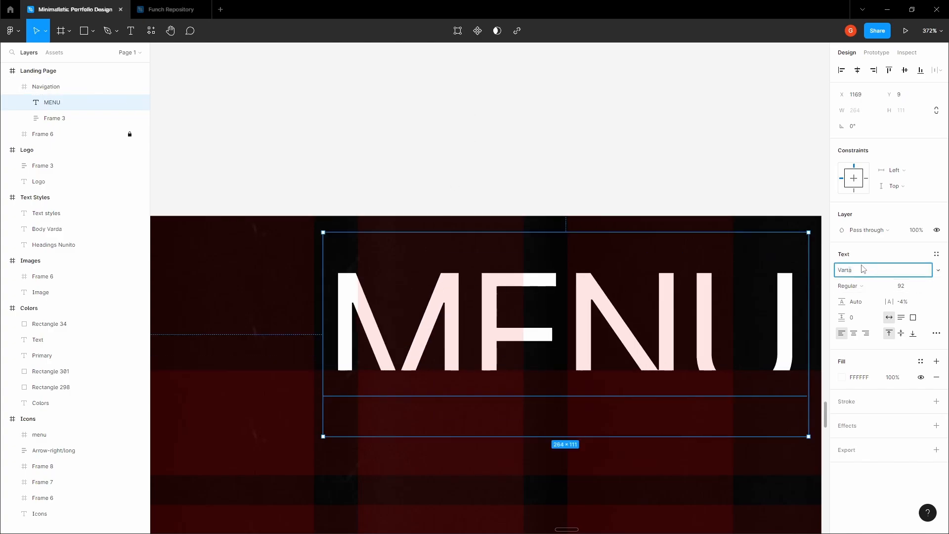
pyautogui.click(908, 285)
pyautogui.write('16')
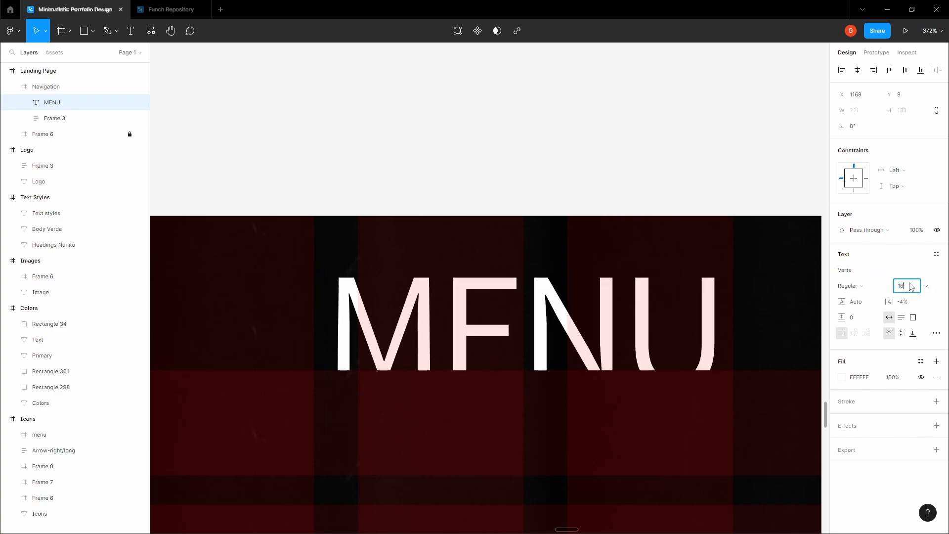
pyautogui.press('Return')
pyautogui.click(853, 286)
pyautogui.click(872, 297)
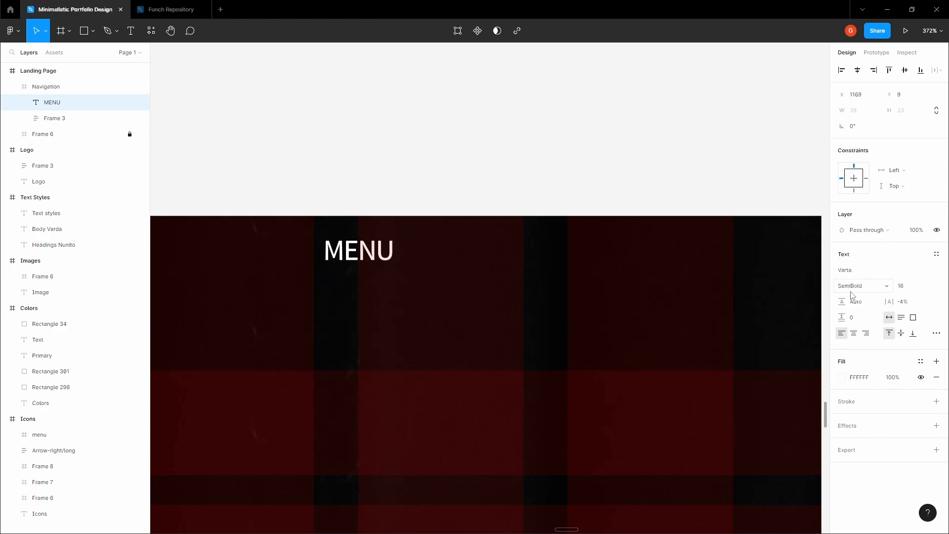
pyautogui.moveTo(355, 256); pyautogui.dragTo(495, 289)
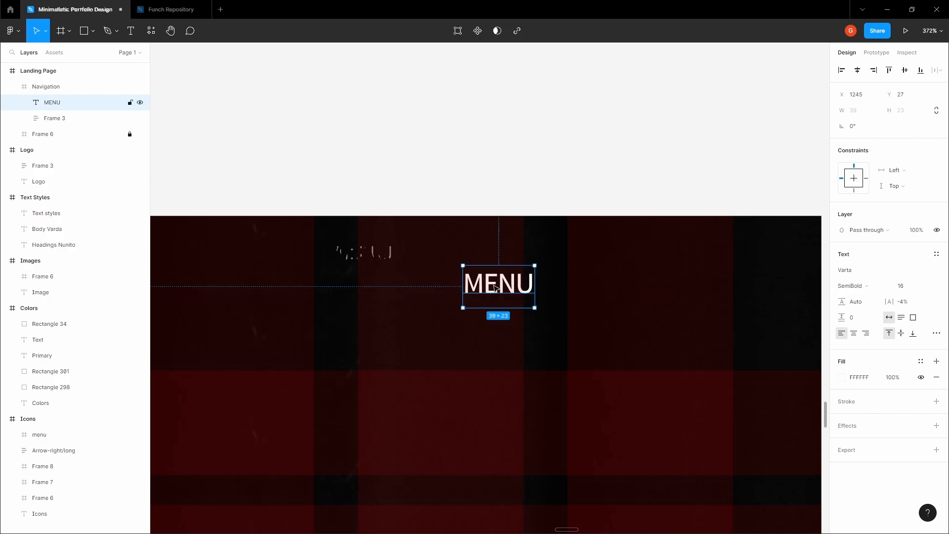
# - Make the MENU text box fixed size and trim its height from 23 to 19
pyautogui.click(476, 198)
pyautogui.moveTo(472, 197); pyautogui.dragTo(428, 180)
pyautogui.click(457, 271)
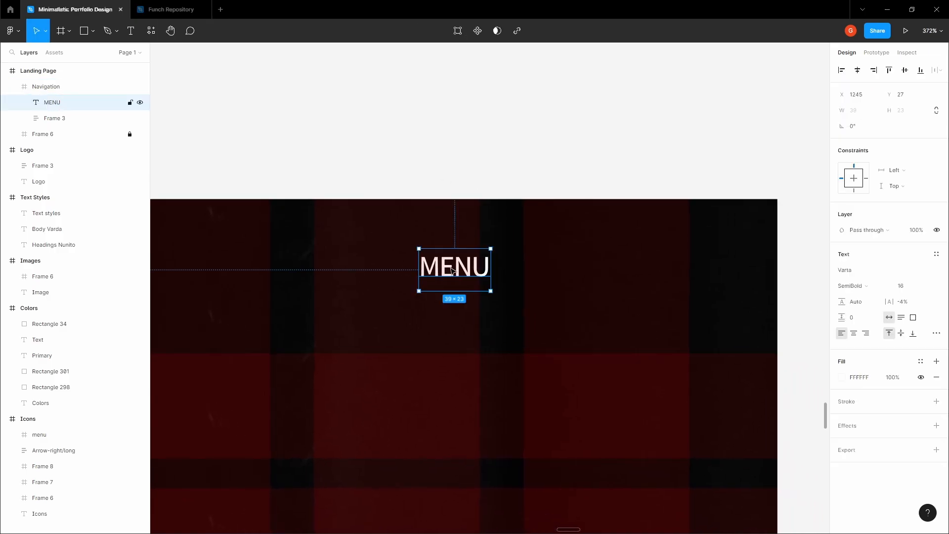
pyautogui.scroll(5, 452, 270)
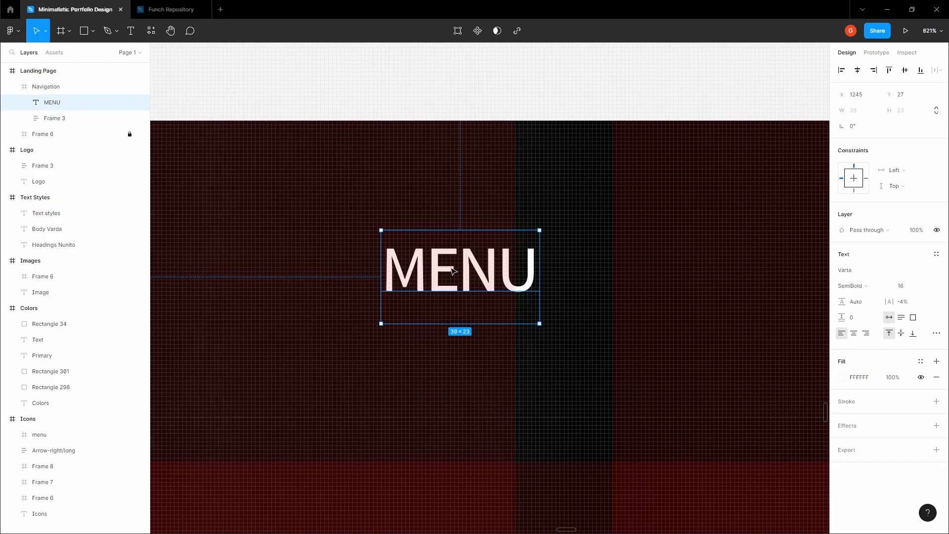
pyautogui.scroll(8, 453, 271)
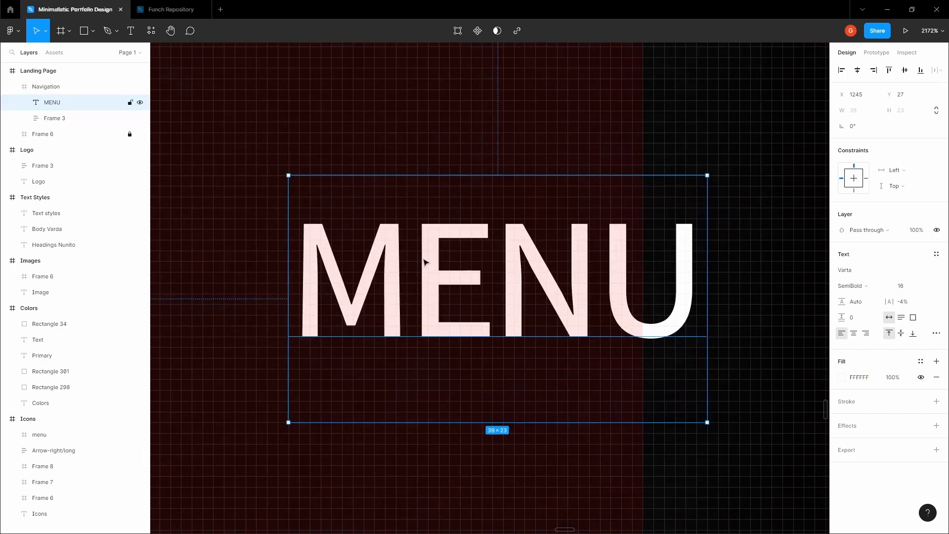
pyautogui.scroll(1, 520, 298)
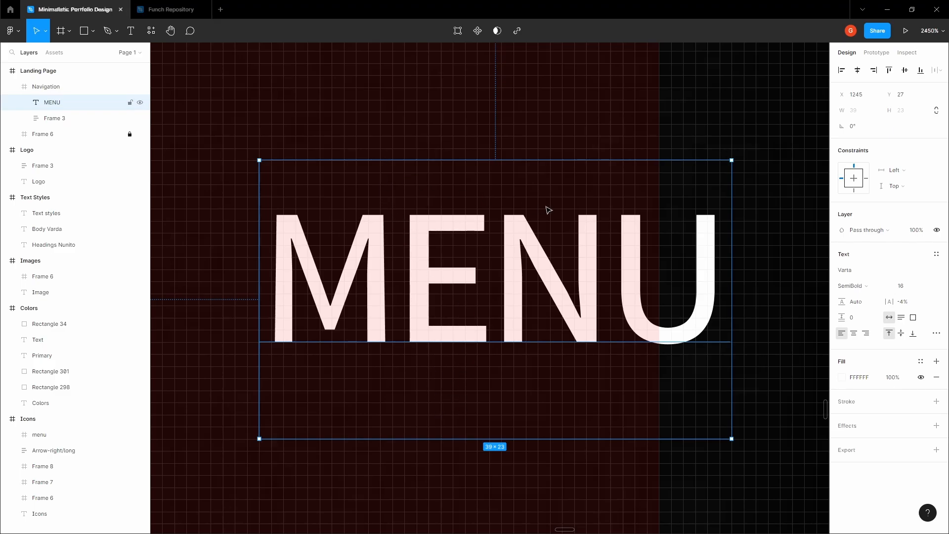
pyautogui.click(914, 318)
pyautogui.moveTo(348, 438); pyautogui.dragTo(347, 394)
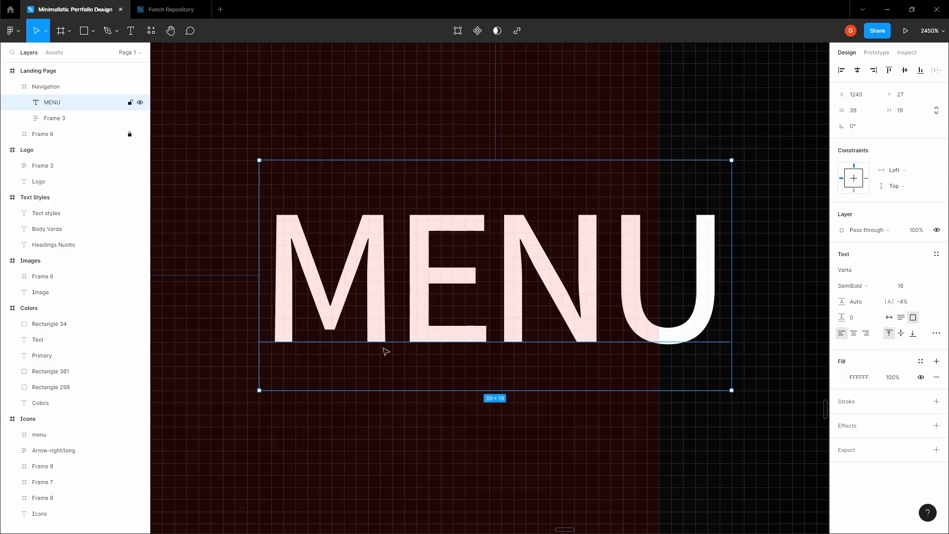
# - Move MENU right to the column edge and paste the menu icon into Navigation
pyautogui.press('Escape')
pyautogui.scroll(-5, 409, 297)
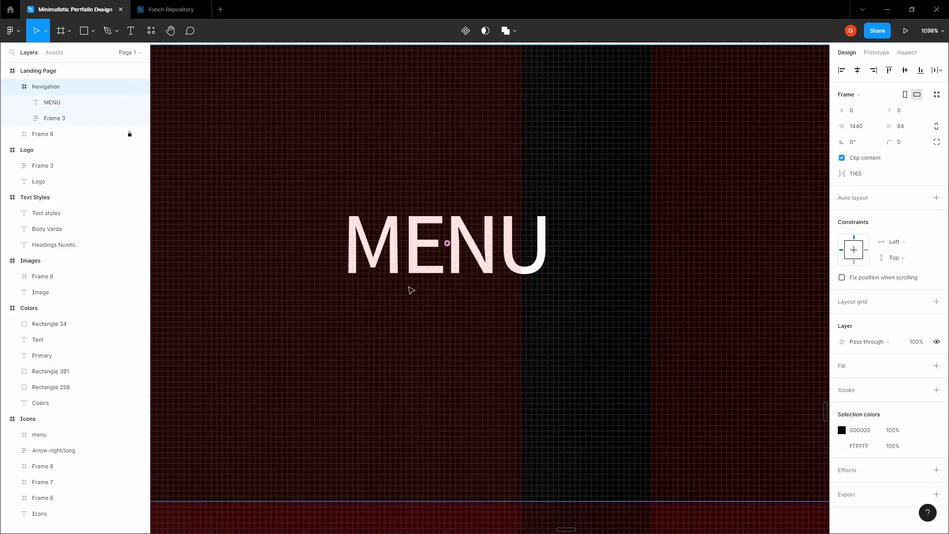
pyautogui.doubleClick(394, 236)
pyautogui.moveTo(394, 235); pyautogui.dragTo(496, 235)
pyautogui.click(387, 223)
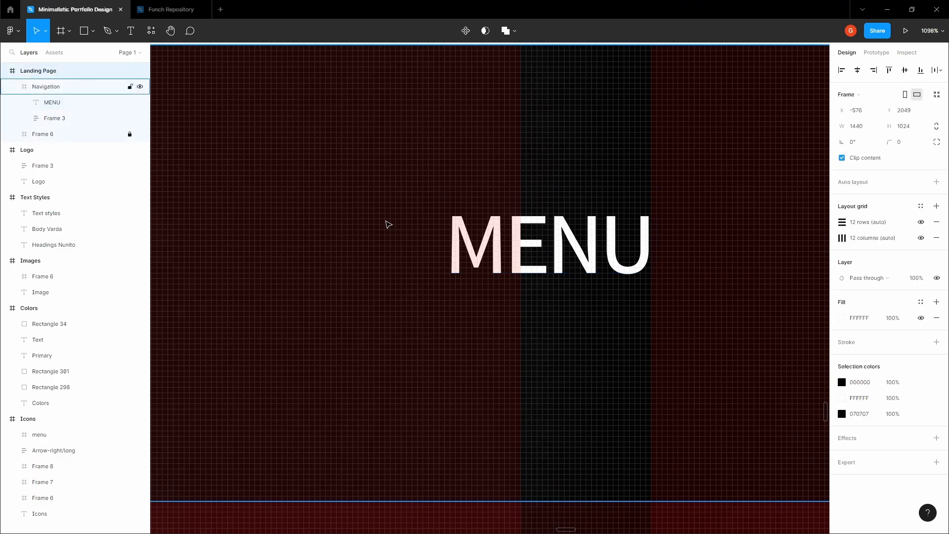
pyautogui.click(387, 222)
pyautogui.hotkey('ctrl', 'v')
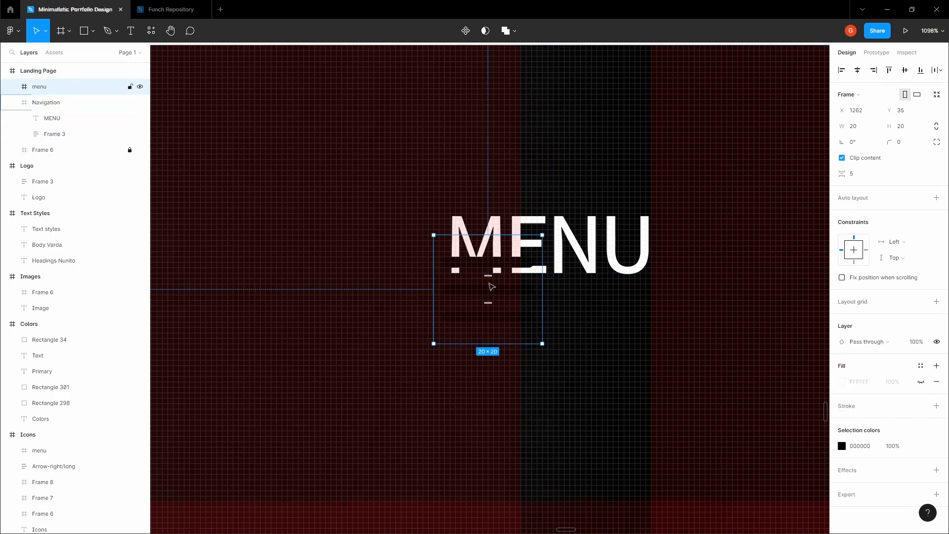
pyautogui.moveTo(490, 286); pyautogui.dragTo(341, 252)
# - Recolour the pasted icon from 000000 to FFFFFF and place it right of MENU
pyautogui.click(842, 446)
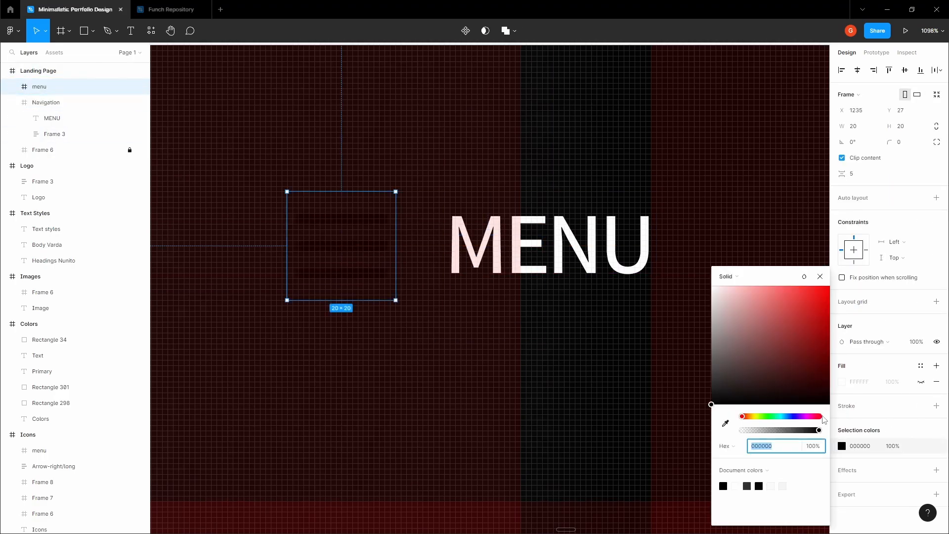
pyautogui.moveTo(712, 402); pyautogui.dragTo(618, 267)
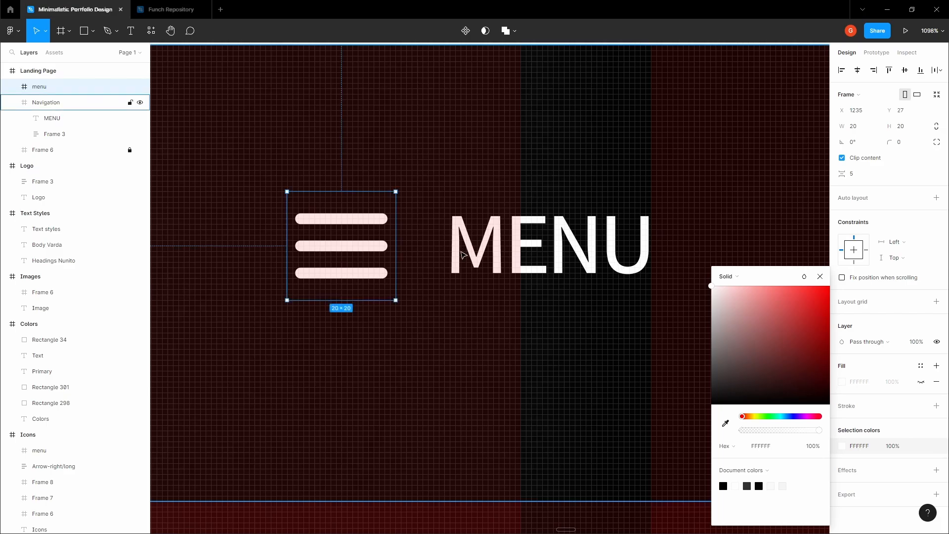
pyautogui.press('Escape')
pyautogui.scroll(-10, 409, 285)
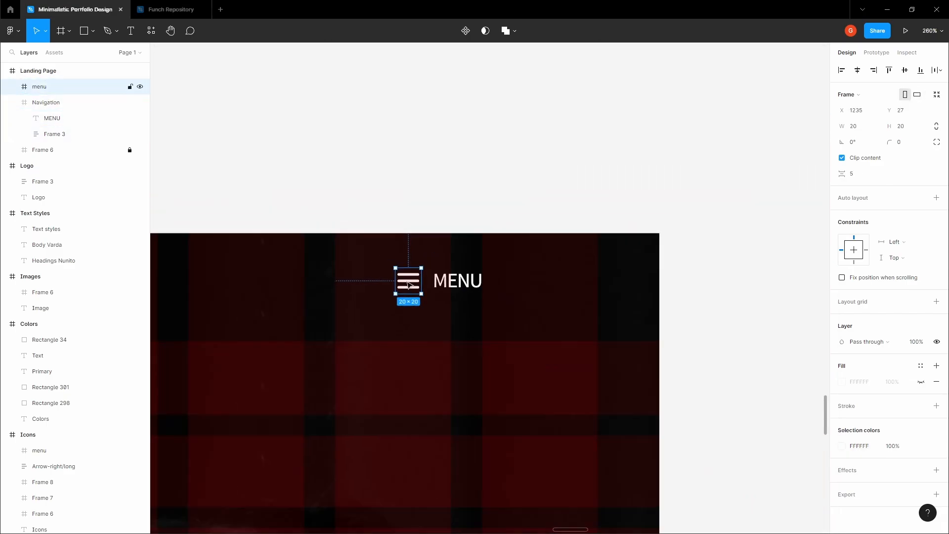
pyautogui.moveTo(408, 281); pyautogui.dragTo(508, 281)
# - Drag the white 20×20 menu icon out of the Landing Page frame
pyautogui.scroll(4, 468, 281)
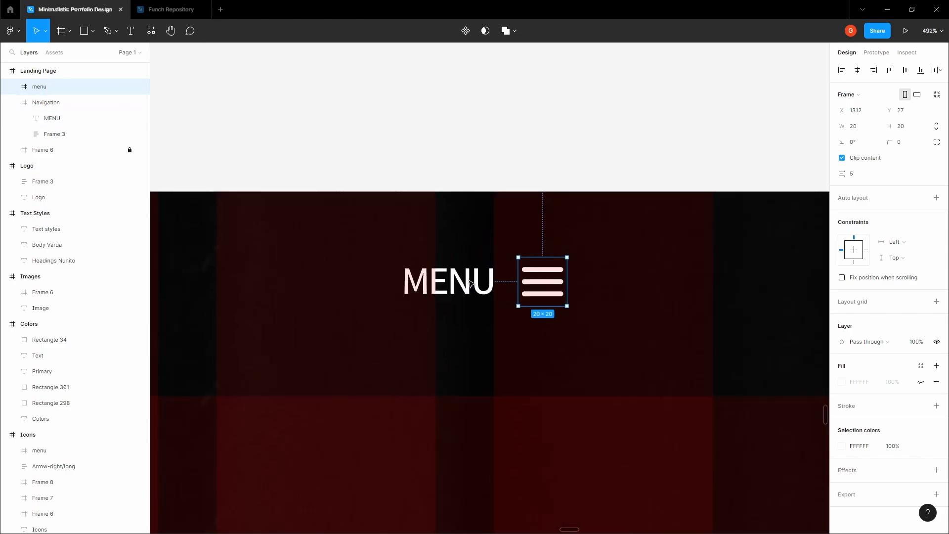
pyautogui.keyDown('shift'); pyautogui.click(469, 281); pyautogui.keyUp('shift')
pyautogui.keyDown('shift'); pyautogui.click(471, 283); pyautogui.keyUp('shift')
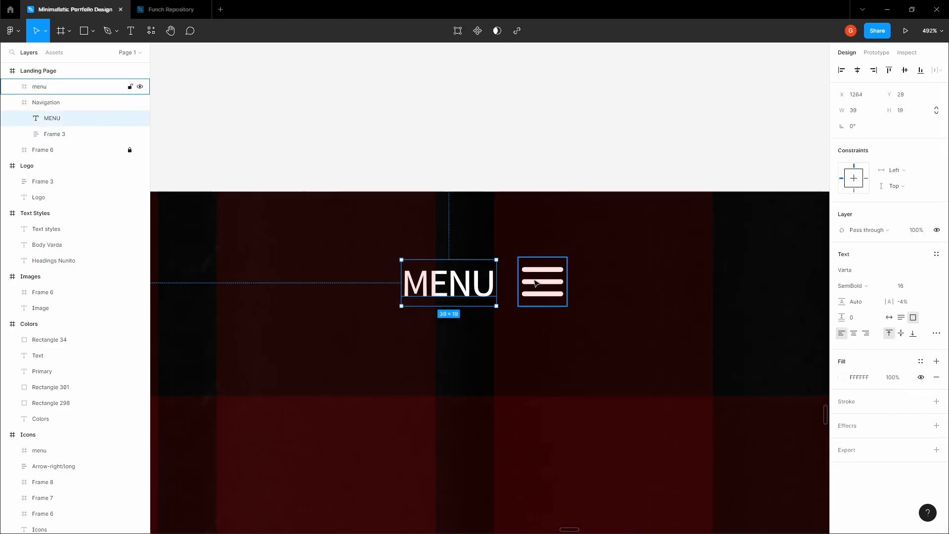
pyautogui.keyDown('shift'); pyautogui.click(471, 281); pyautogui.keyUp('shift')
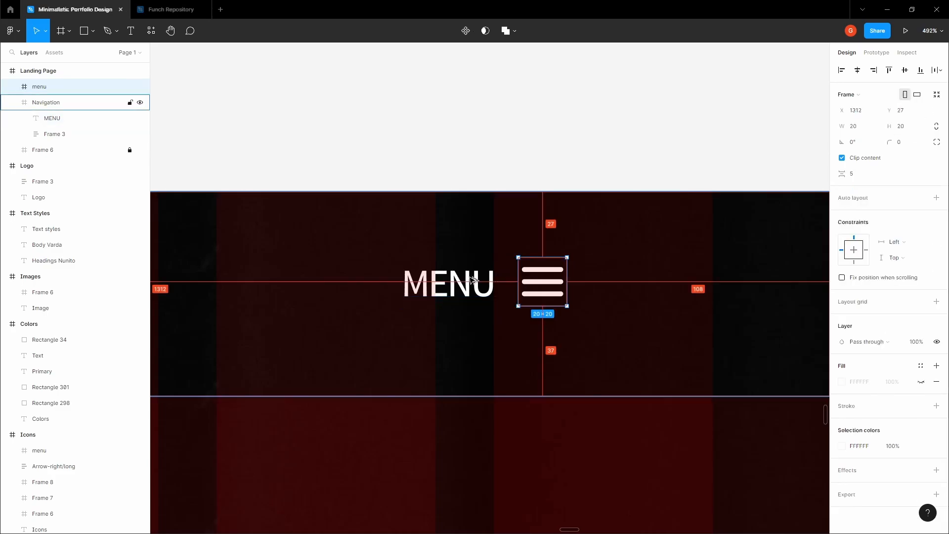
pyautogui.scroll(-5, 471, 281)
pyautogui.moveTo(513, 280); pyautogui.dragTo(513, 176)
# - Paste a copy of the menu icon into Navigation right beside MENU
pyautogui.hotkey('ctrl', 'c')
pyautogui.click(519, 286)
pyautogui.hotkey('ctrl', 'v')
pyautogui.scroll(4, 485, 278)
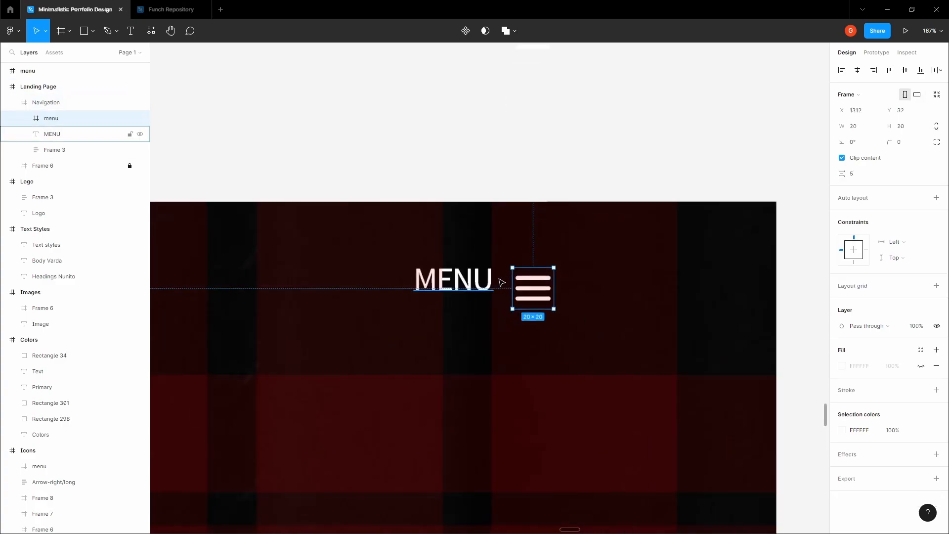
pyautogui.moveTo(532, 287); pyautogui.dragTo(532, 277)
# - Group MENU and the icon with 8 spacing, centre vertically, and shift the group right
pyautogui.keyDown('shift'); pyautogui.click(482, 281); pyautogui.keyUp('shift')
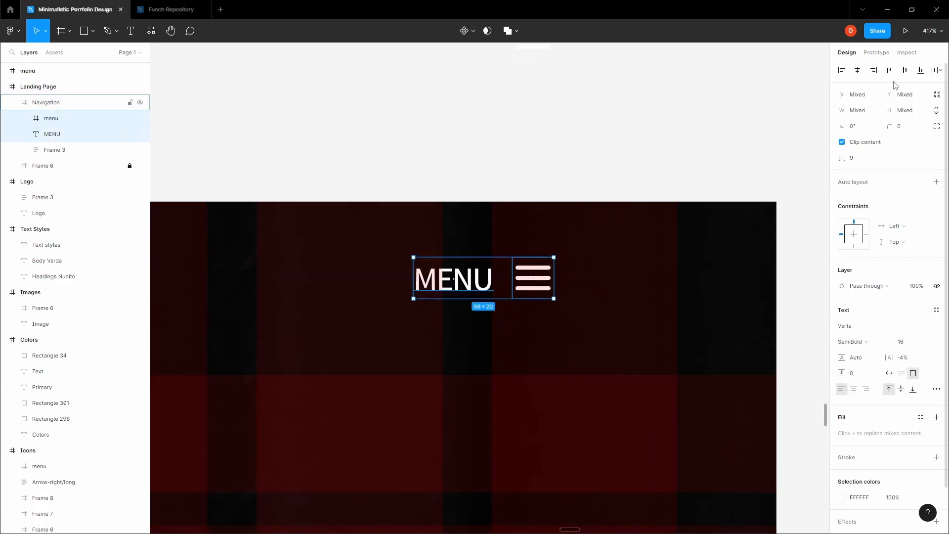
pyautogui.click(865, 161)
pyautogui.write('8')
pyautogui.press('Return')
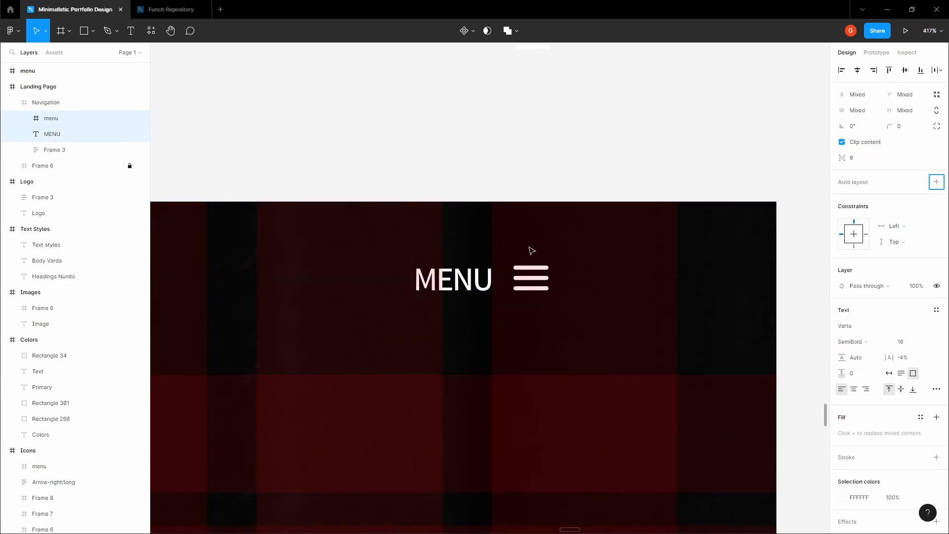
pyautogui.hotkey('ctrl', 'g')
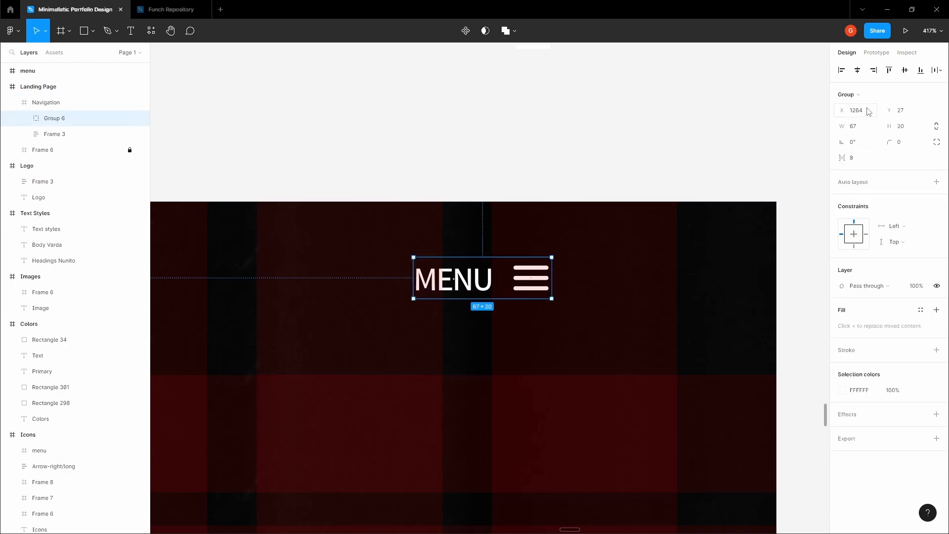
pyautogui.click(905, 69)
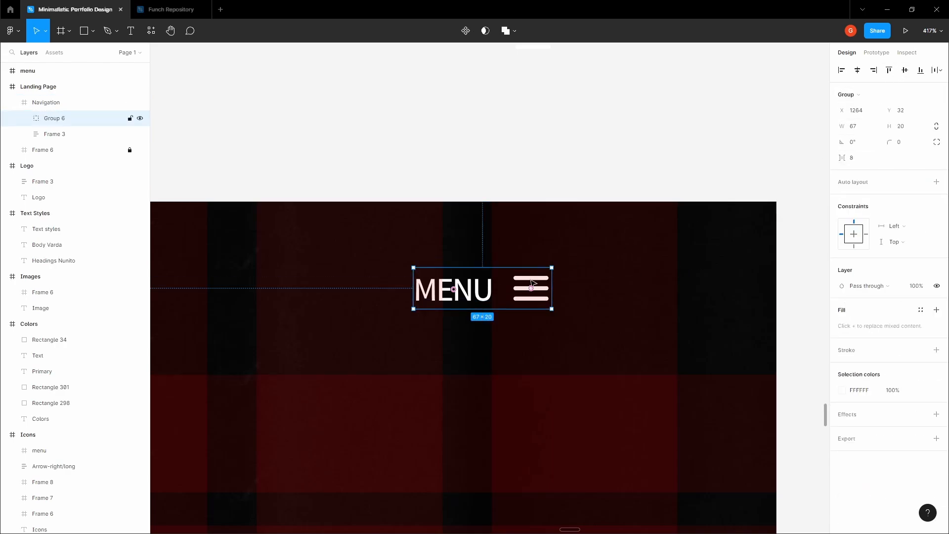
pyautogui.moveTo(535, 277); pyautogui.dragTo(662, 278)
# - Select the MENU text inside the new group
pyautogui.scroll(10, 662, 278)
pyautogui.scroll(1, 710, 248)
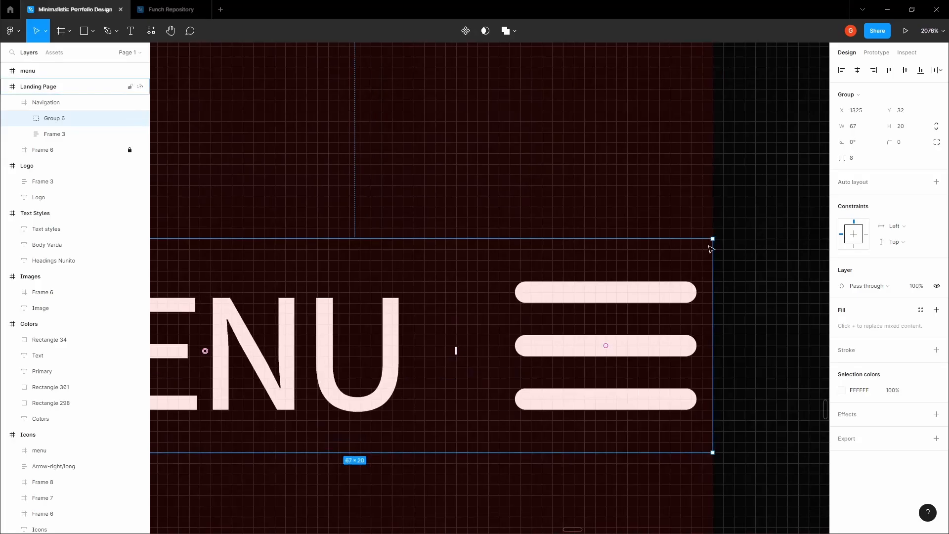
pyautogui.scroll(-14, 711, 243)
pyautogui.click(637, 184)
pyautogui.press('space')
pyautogui.scroll(4, 691, 227)
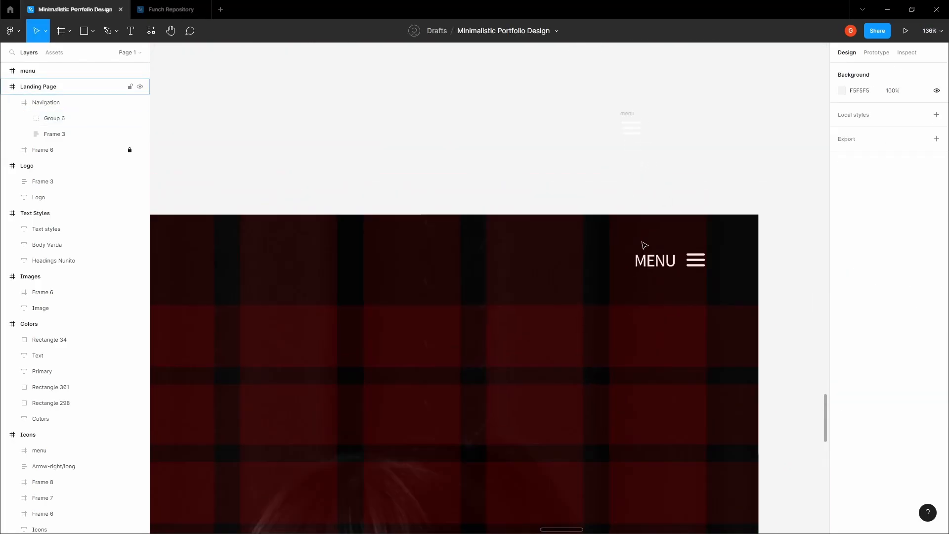
pyautogui.click(564, 248)
pyautogui.scroll(3, 554, 248)
pyautogui.keyDown('ctrl'); pyautogui.click(731, 277); pyautogui.keyUp('ctrl')
# - Duplicate MENU to the left and regroup the original MENU with its icon
pyautogui.moveTo(731, 277); pyautogui.dragTo(485, 260)
pyautogui.press('Escape')
pyautogui.click(743, 275)
pyautogui.press('space')
pyautogui.moveTo(650, 156); pyautogui.dragTo(524, 151)
pyautogui.rightClick(610, 263)
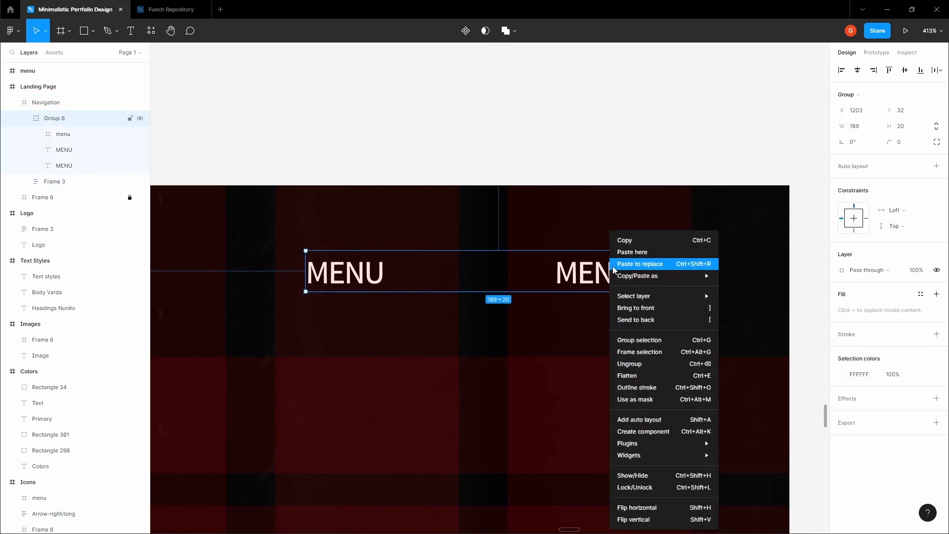
pyautogui.click(670, 364)
pyautogui.click(611, 285)
pyautogui.keyDown('shift'); pyautogui.click(680, 273); pyautogui.keyUp('shift')
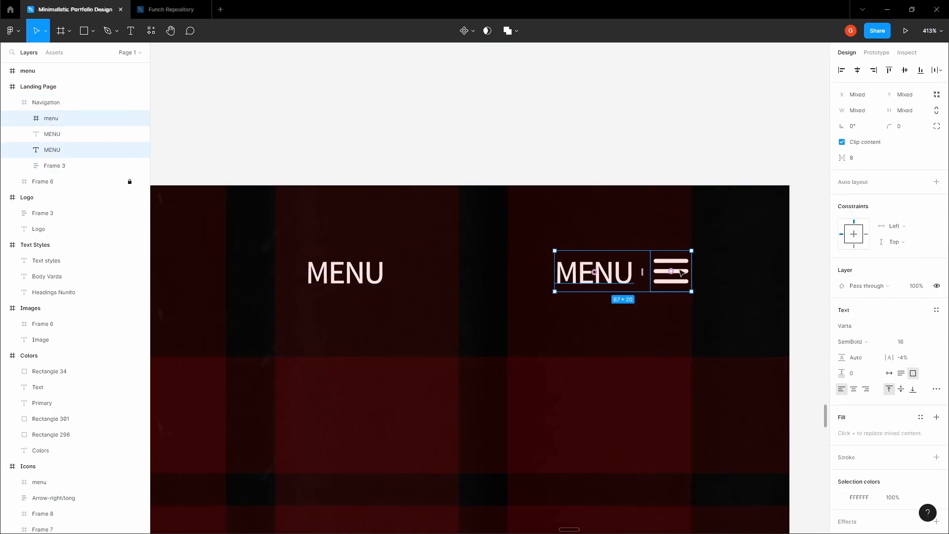
pyautogui.hotkey('ctrl', 'g')
# - Move the left MENU copy over and change its text to RESUME
pyautogui.click(533, 119)
pyautogui.hscroll(-1, 533, 119)
pyautogui.doubleClick(413, 262)
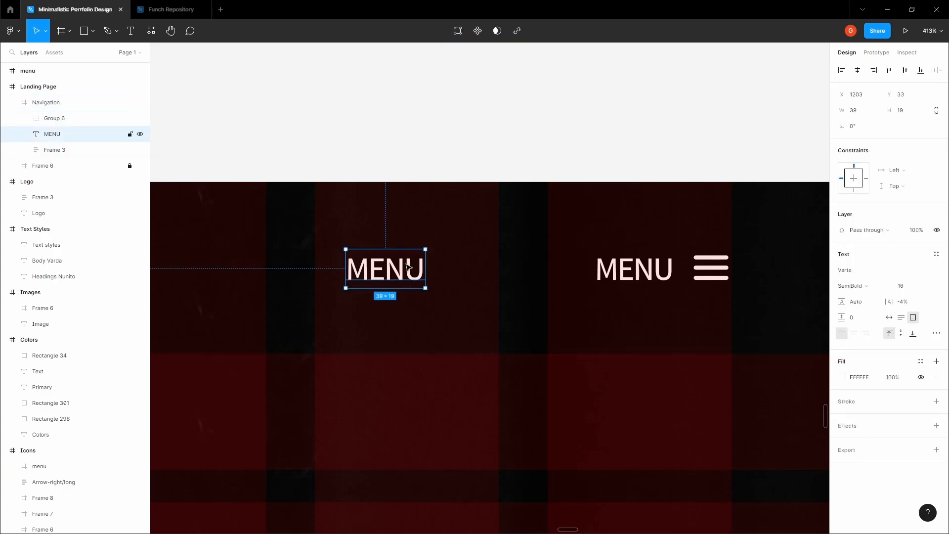
pyautogui.moveTo(406, 266); pyautogui.dragTo(437, 266)
pyautogui.doubleClick(436, 266)
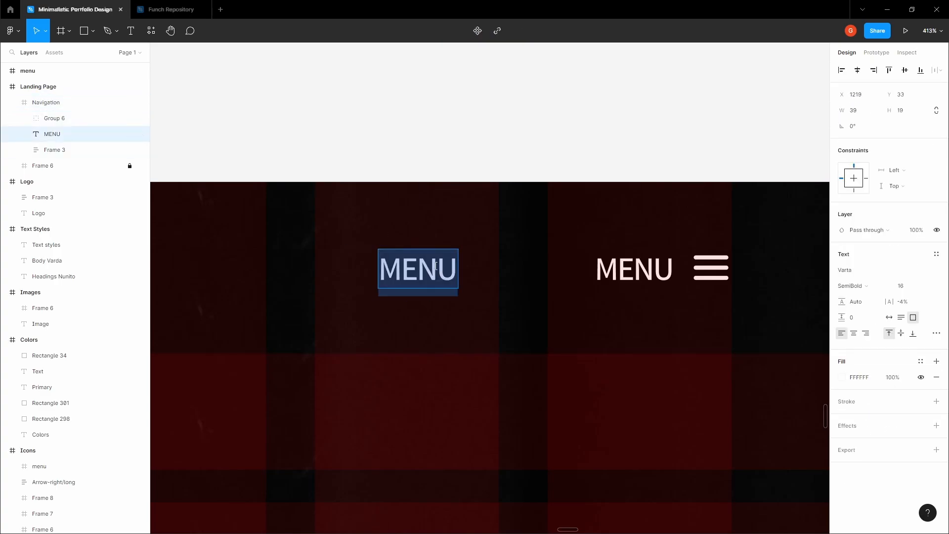
pyautogui.write('RESUME')
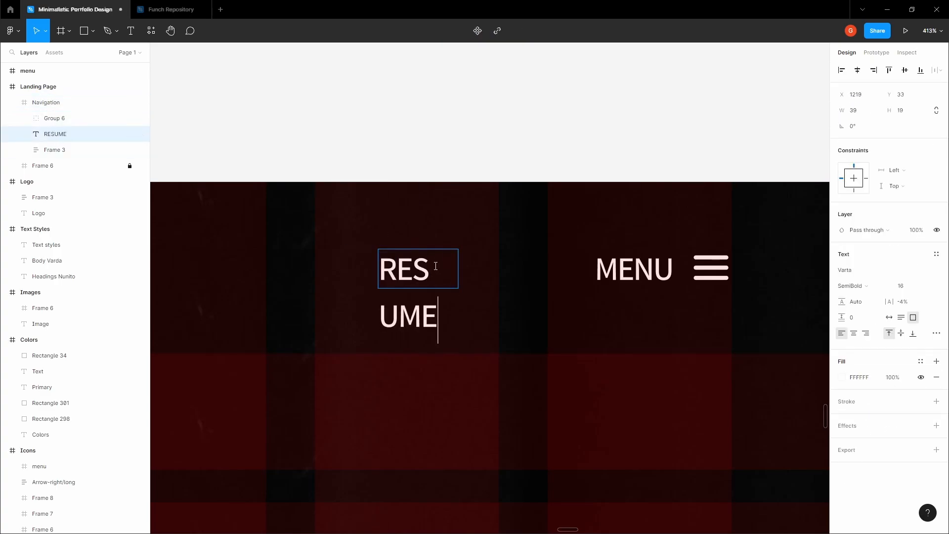
pyautogui.press('Escape')
# - Make the RESUME box fixed size on one line and trim its height from 23 to 19
pyautogui.moveTo(459, 262); pyautogui.dragTo(494, 268)
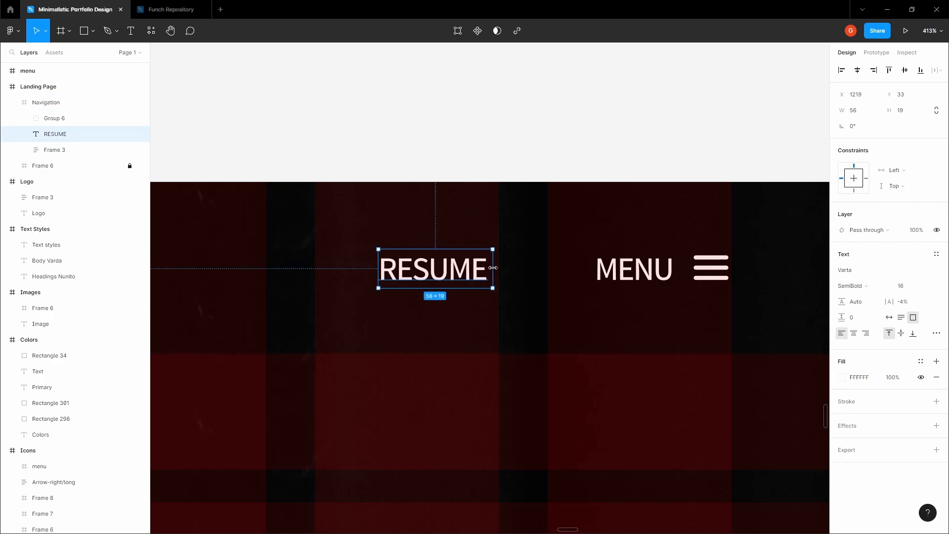
pyautogui.click(890, 318)
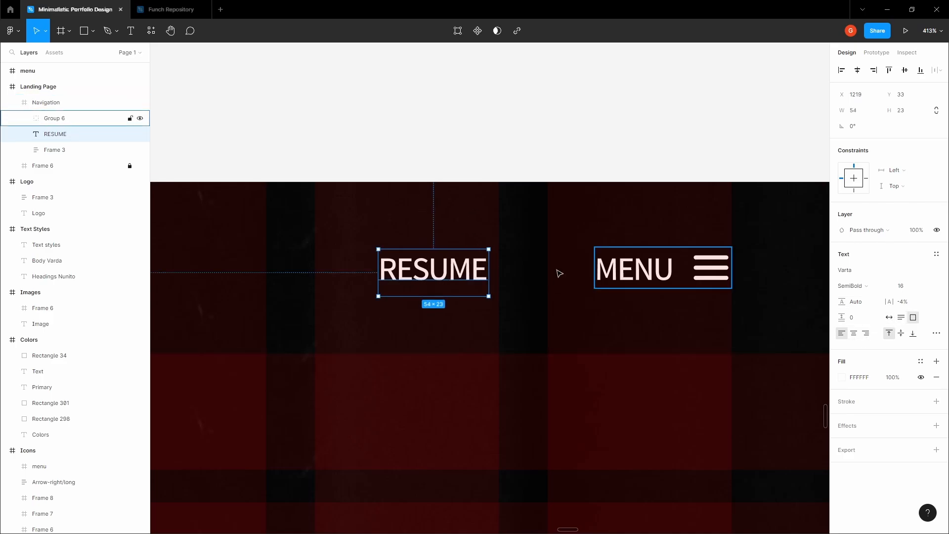
pyautogui.scroll(6, 517, 297)
pyautogui.click(889, 318)
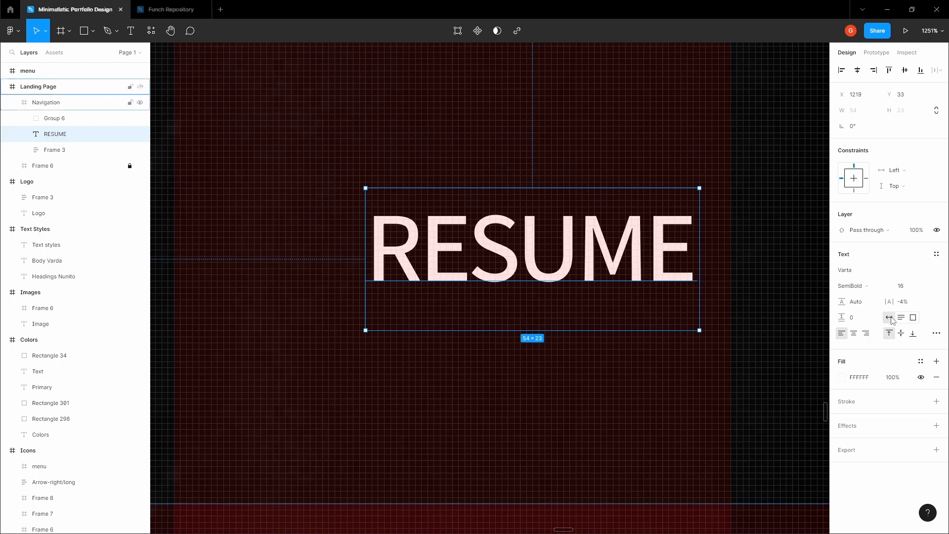
pyautogui.scroll(3, 596, 263)
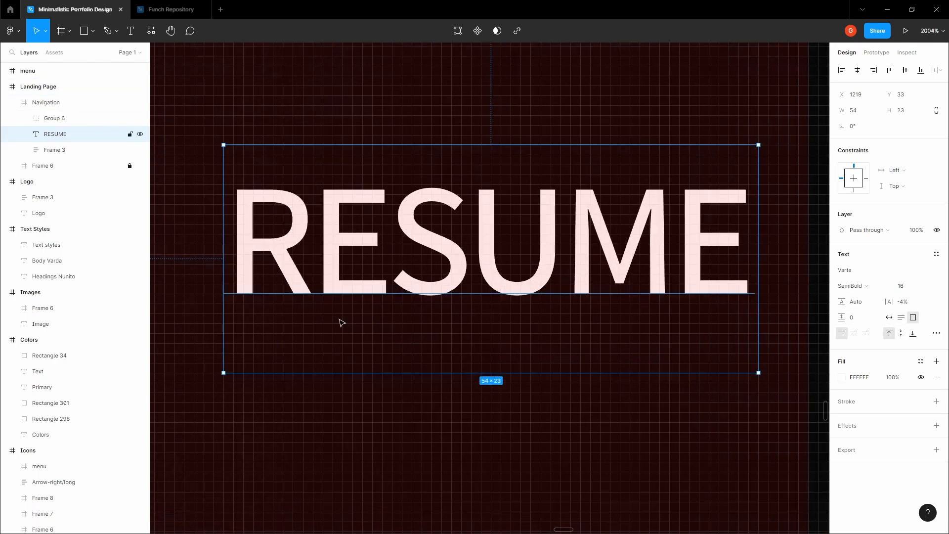
pyautogui.scroll(1, 341, 324)
pyautogui.moveTo(350, 382); pyautogui.dragTo(342, 334)
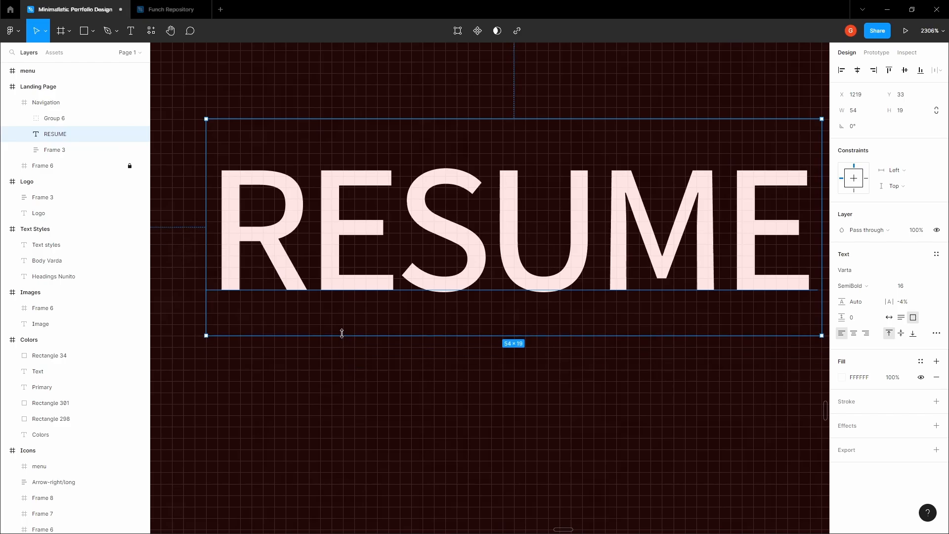
pyautogui.doubleClick(407, 349)
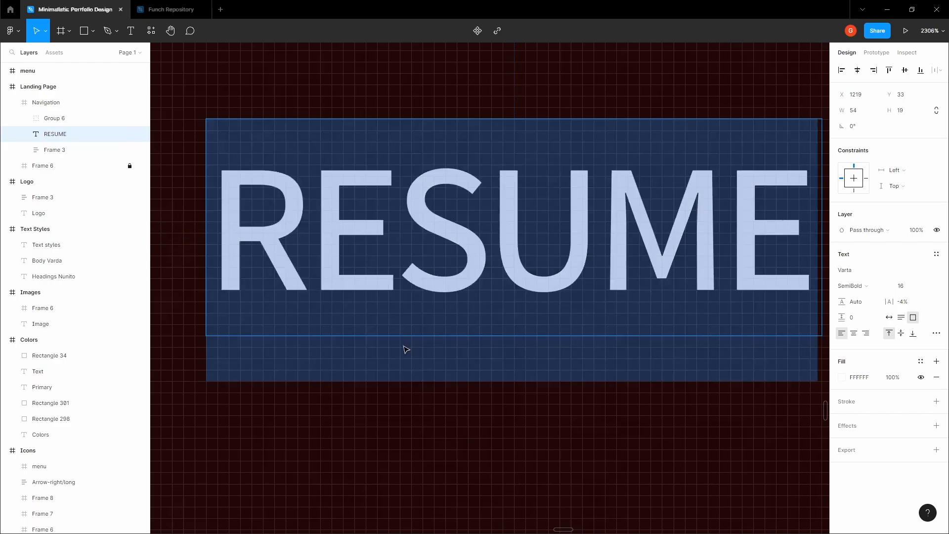
pyautogui.scroll(-3, 404, 346)
pyautogui.press('Escape')
pyautogui.scroll(-3, 428, 214)
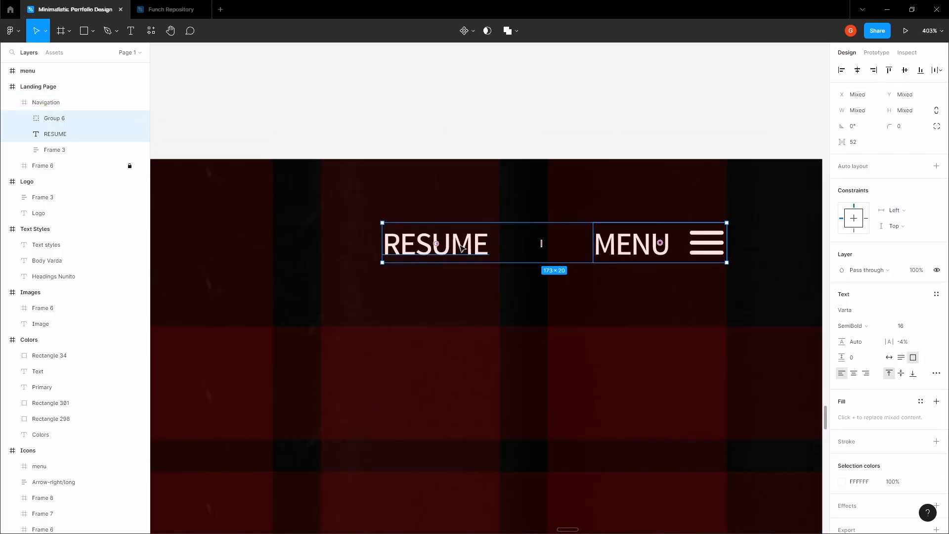
# - Centre-align the RESUME text and nudge it slightly right
pyautogui.click(664, 251)
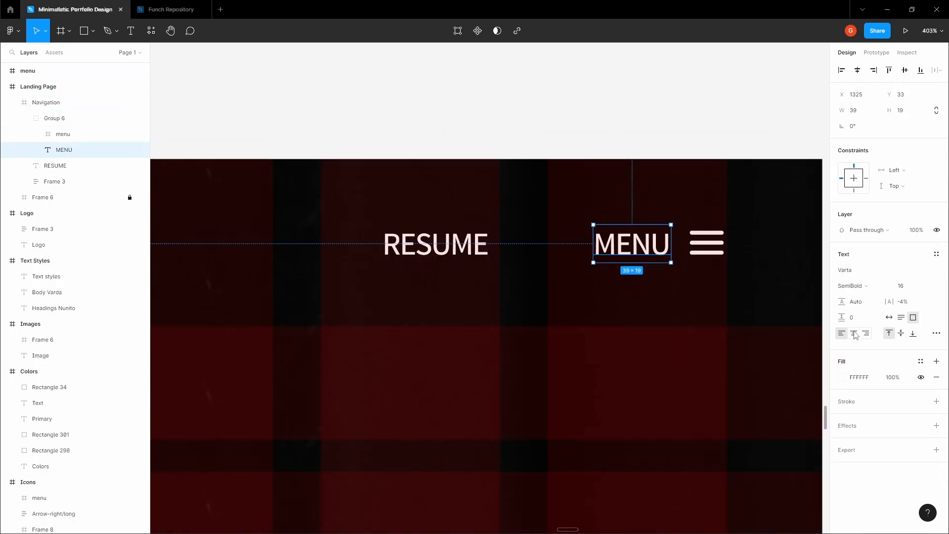
pyautogui.click(74, 165)
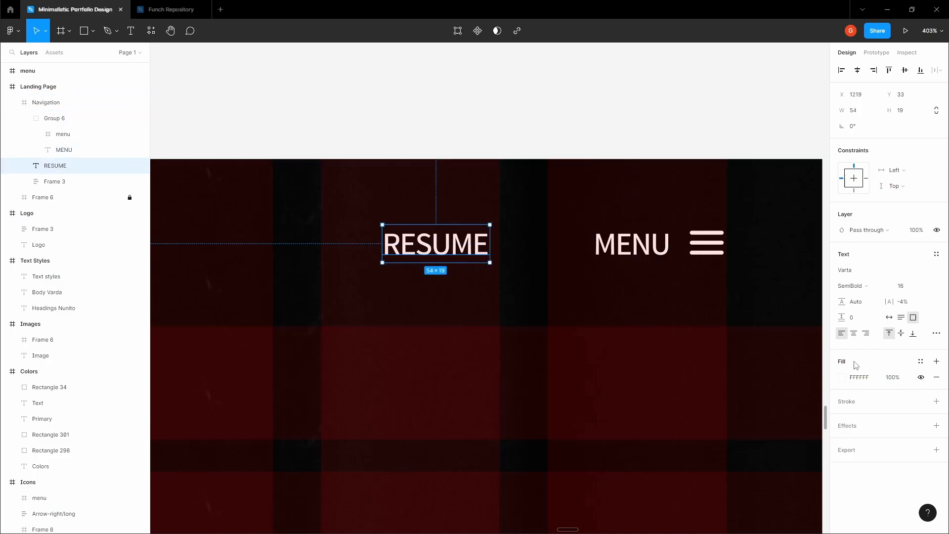
pyautogui.click(853, 334)
pyautogui.press('Escape')
pyautogui.doubleClick(470, 250)
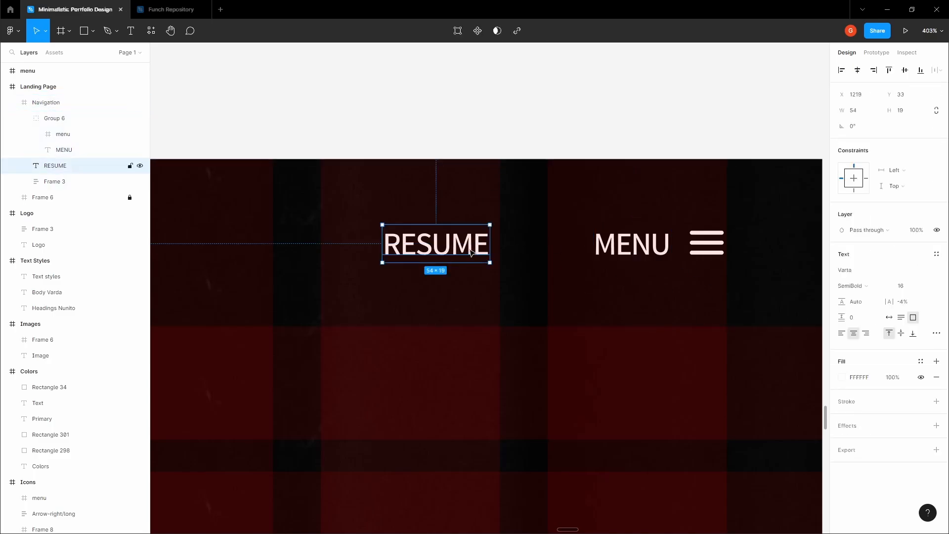
pyautogui.scroll(3, 471, 249)
pyautogui.press('Right')
pyautogui.press('Right')
pyautogui.press('Right')
pyautogui.press('Right')
pyautogui.press('Right')
pyautogui.scroll(3, 508, 218)
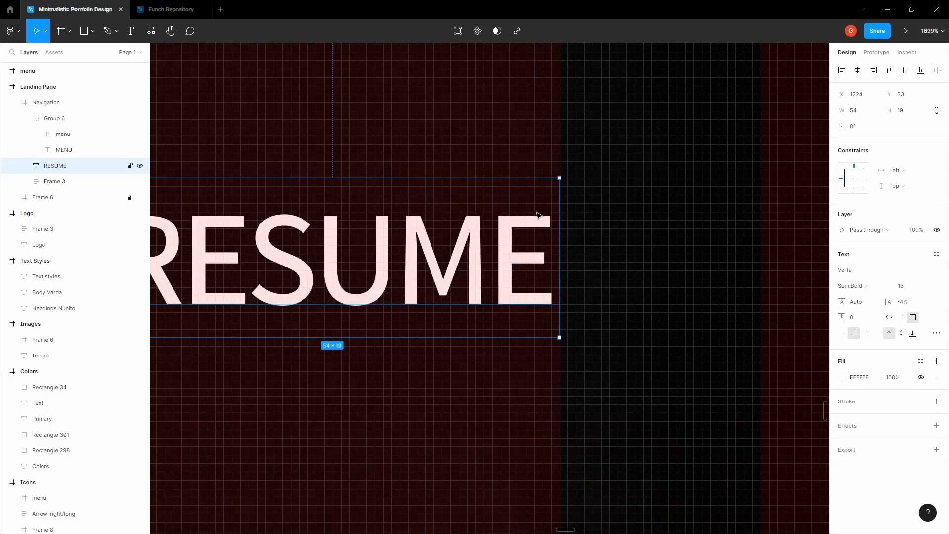
pyautogui.scroll(-5, 538, 215)
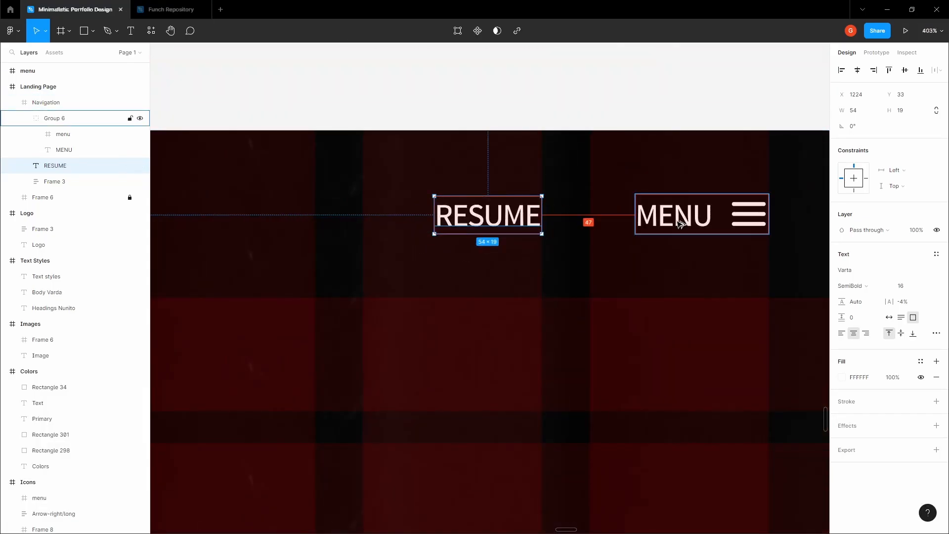
# - Measure the gap between RESUME and the MENU text
pyautogui.click(680, 224)
pyautogui.scroll(3, 734, 182)
pyautogui.scroll(-5, 733, 183)
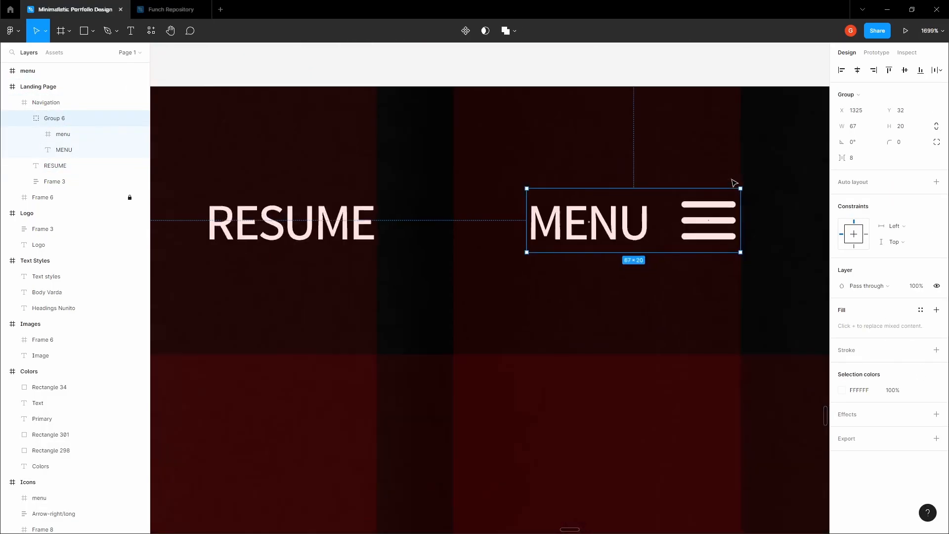
pyautogui.doubleClick(657, 209)
pyautogui.click(527, 206)
pyautogui.press('alt')
pyautogui.scroll(-3, 646, 207)
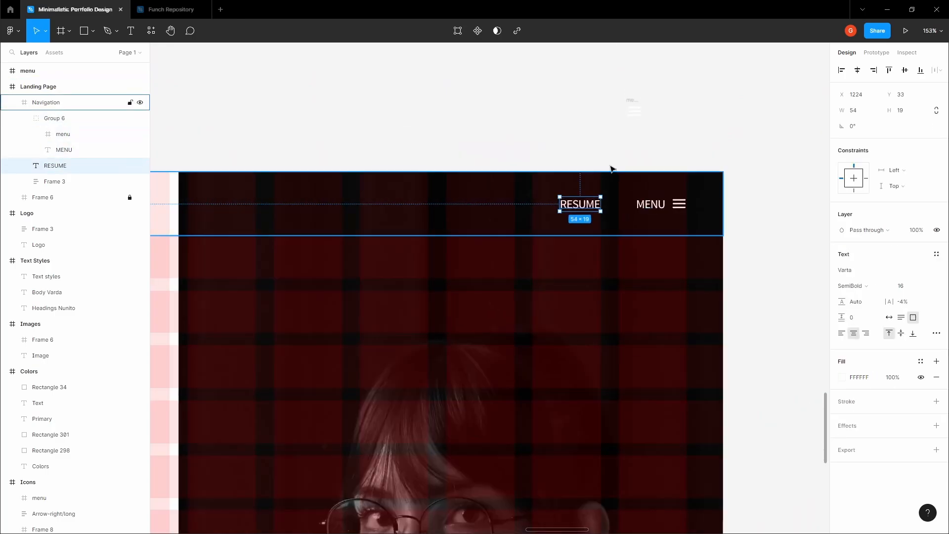
# - Pan out to view the whole navigation bar and Landing Page
pyautogui.click(611, 165)
pyautogui.press('space')
pyautogui.moveTo(602, 158); pyautogui.dragTo(649, 173)
pyautogui.scroll(-3, 648, 173)
pyautogui.moveTo(377, 202); pyautogui.dragTo(459, 148)
pyautogui.scroll(-2, 478, 161)
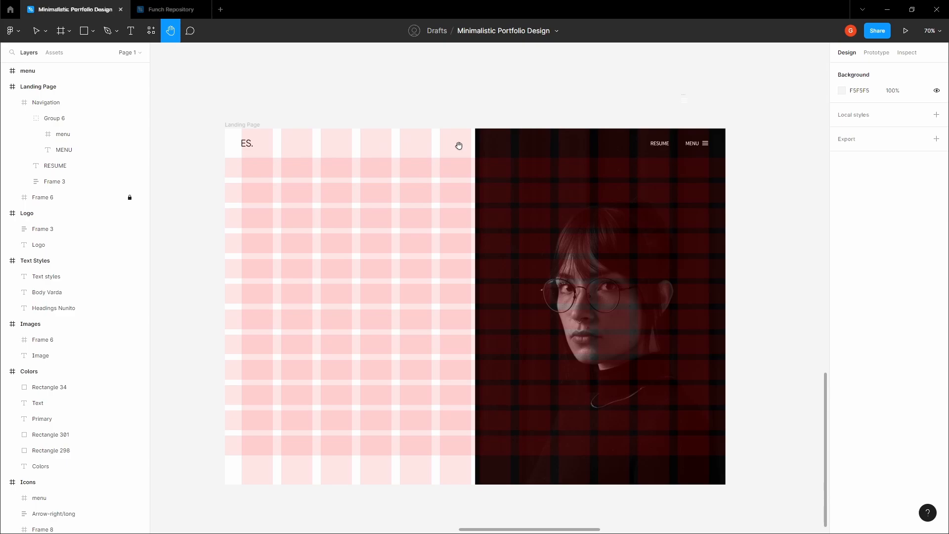
# - Look up the off-white Primary colour swatch in the Colors frame
pyautogui.moveTo(459, 146); pyautogui.dragTo(500, 143)
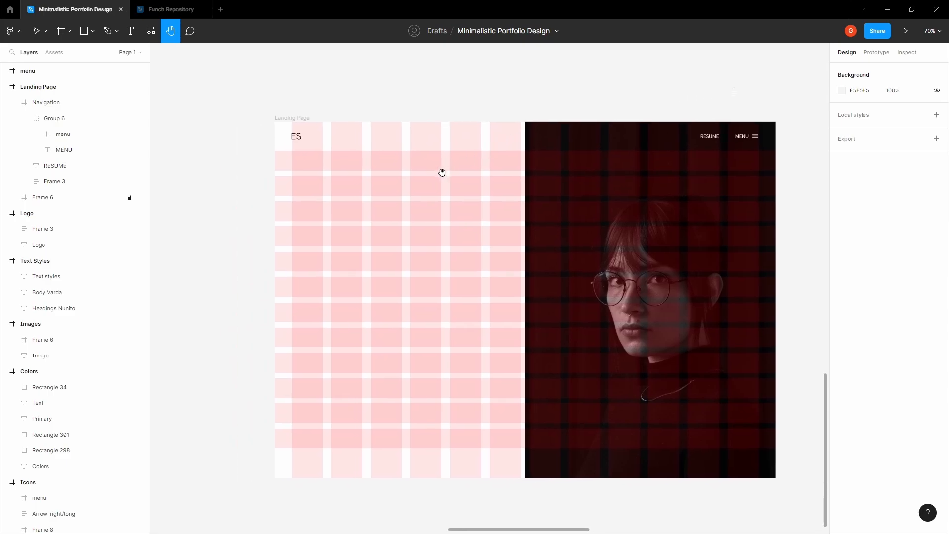
pyautogui.press('v')
pyautogui.click(298, 119)
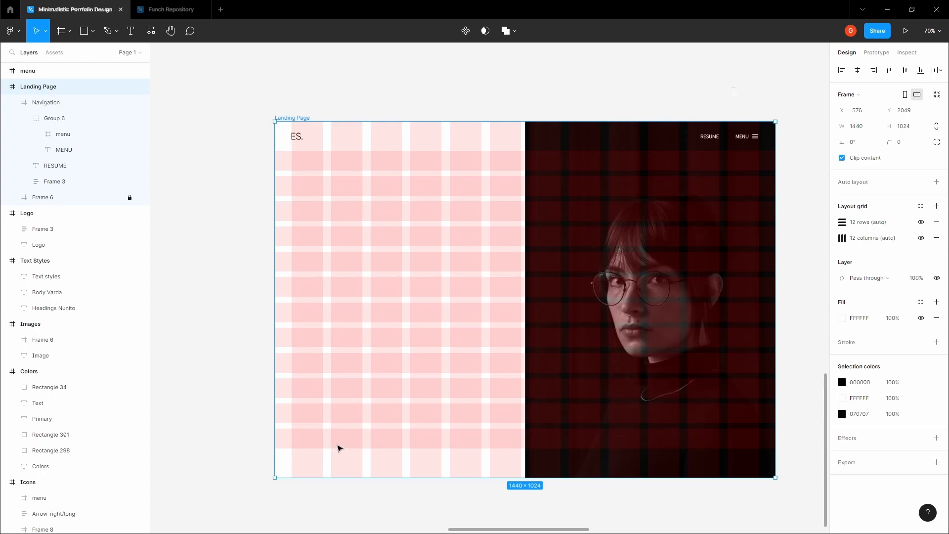
pyautogui.click(242, 290)
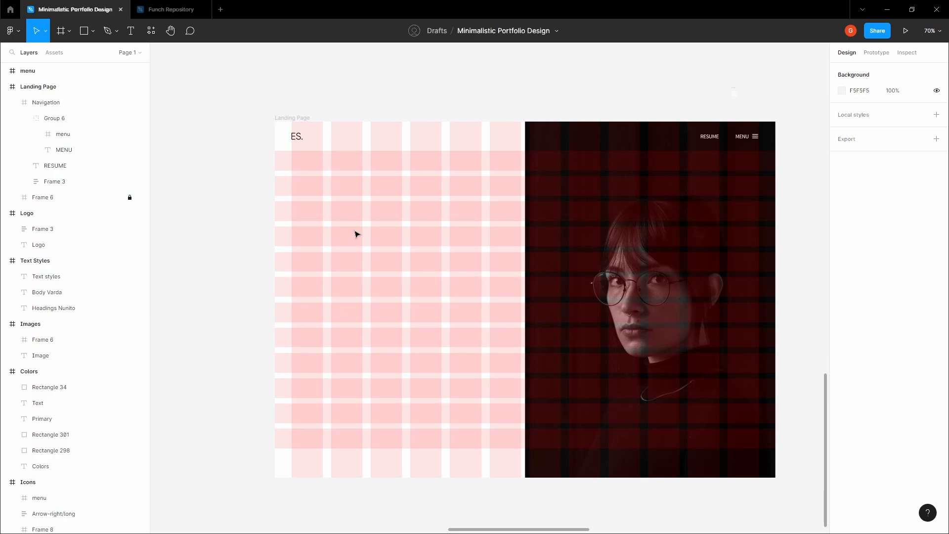
pyautogui.press('space')
pyautogui.moveTo(346, 248); pyautogui.dragTo(349, 291)
pyautogui.scroll(-3, 349, 283)
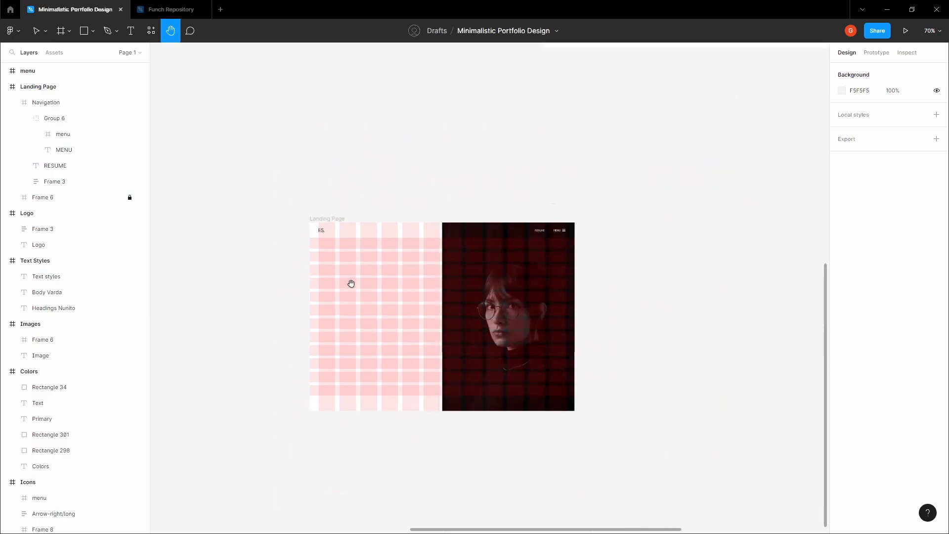
pyautogui.moveTo(368, 161); pyautogui.dragTo(348, 275)
pyautogui.scroll(-2, 349, 277)
pyautogui.moveTo(357, 202); pyautogui.dragTo(381, 333)
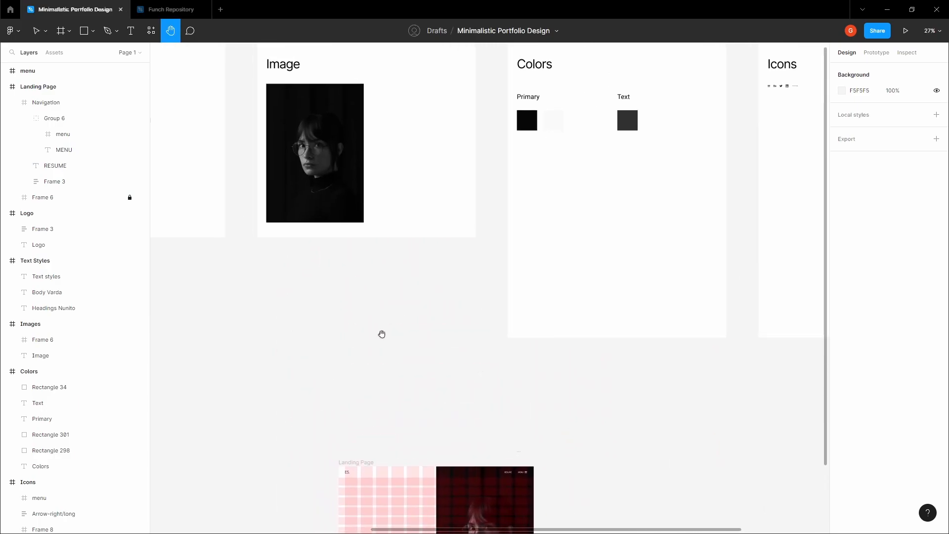
pyautogui.click(561, 124)
pyautogui.scroll(1, 568, 124)
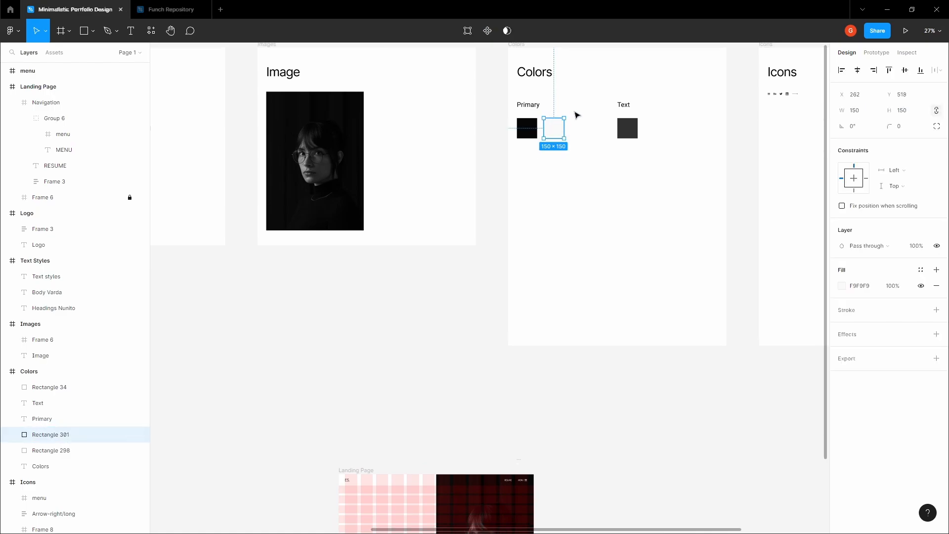
pyautogui.click(477, 358)
pyautogui.scroll(-5, 423, 164)
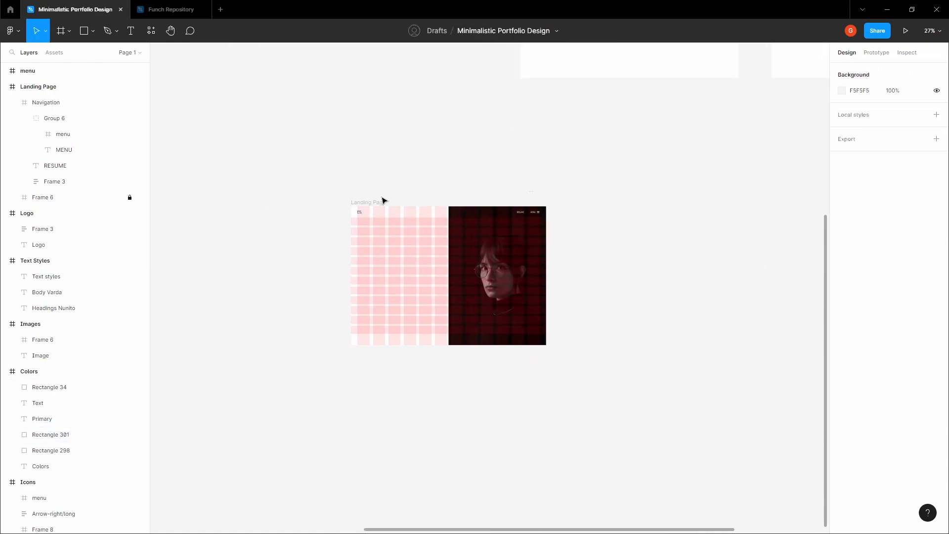
# - Change the Landing Page frame's fill from FFFFFF to F9F9F9
pyautogui.click(382, 201)
pyautogui.click(393, 181)
pyautogui.hotkey('ctrl', 'shift', '4')
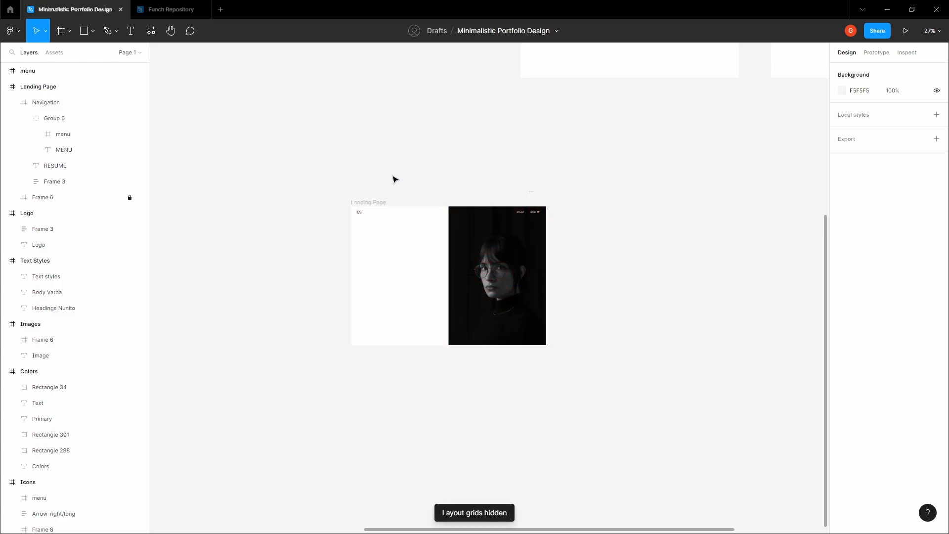
pyautogui.moveTo(396, 174); pyautogui.dragTo(385, 199)
pyautogui.scroll(3, 369, 202)
pyautogui.click(320, 236)
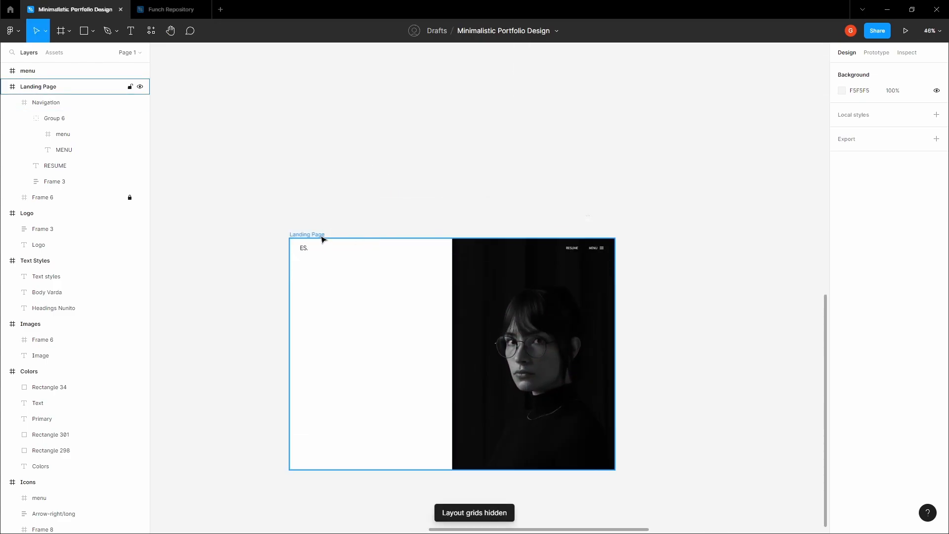
pyautogui.click(876, 321)
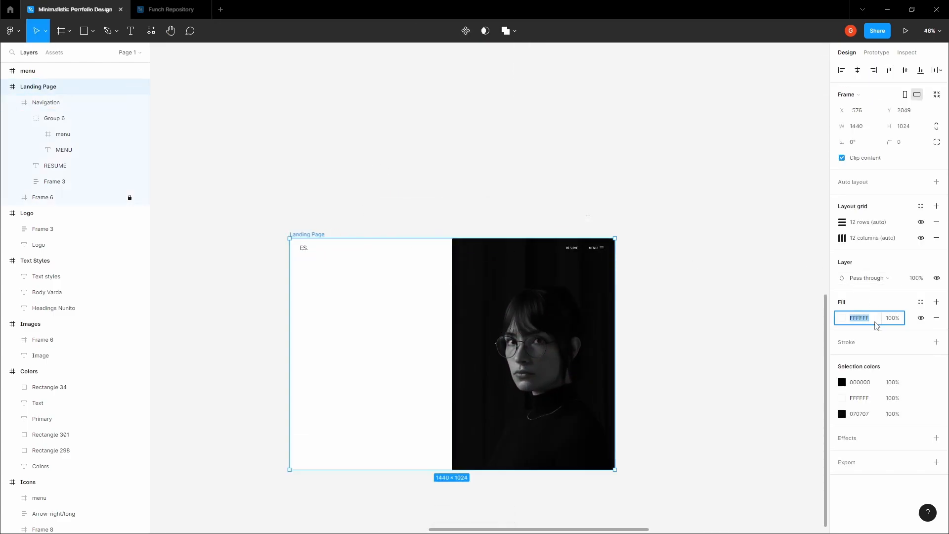
pyautogui.click(419, 172)
pyautogui.moveTo(419, 171); pyautogui.dragTo(397, 144)
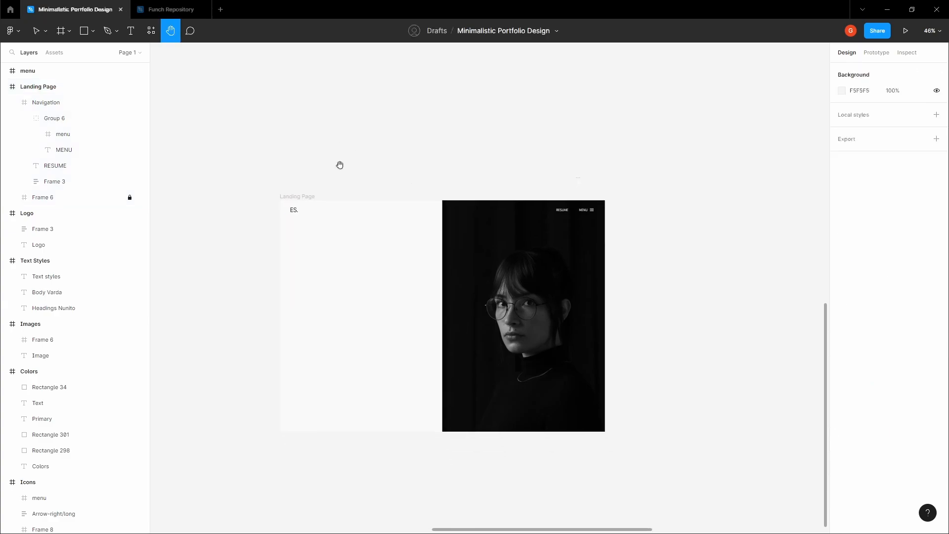
pyautogui.press('v')
# - Hide and re-show the layout grids to judge the off-white background
pyautogui.hotkey('ctrl', 'shift', '4')
pyautogui.hotkey('ctrl', 'shift', '4')
pyautogui.hotkey('ctrl', 'shift', '4')
pyautogui.hotkey('ctrl', 'shift', '4')
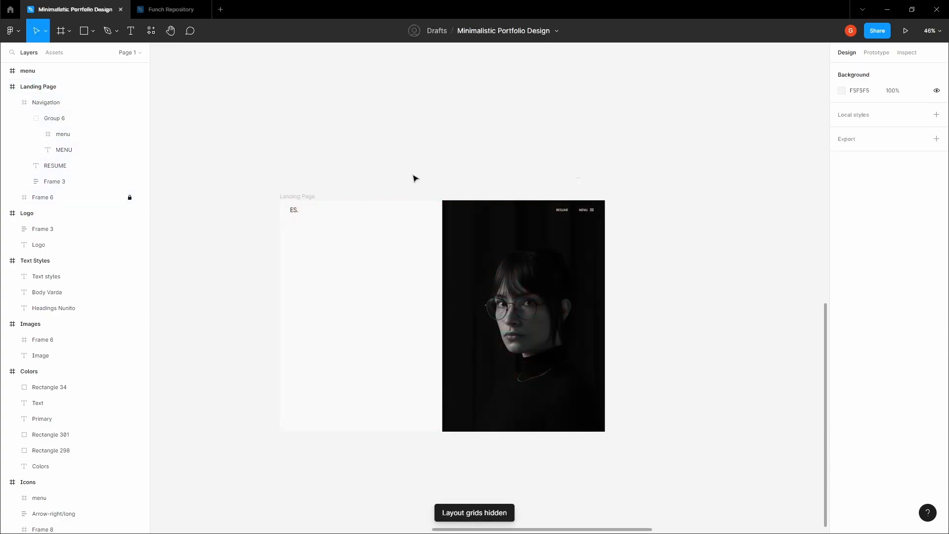
pyautogui.hotkey('ctrl', 'shift', '4')
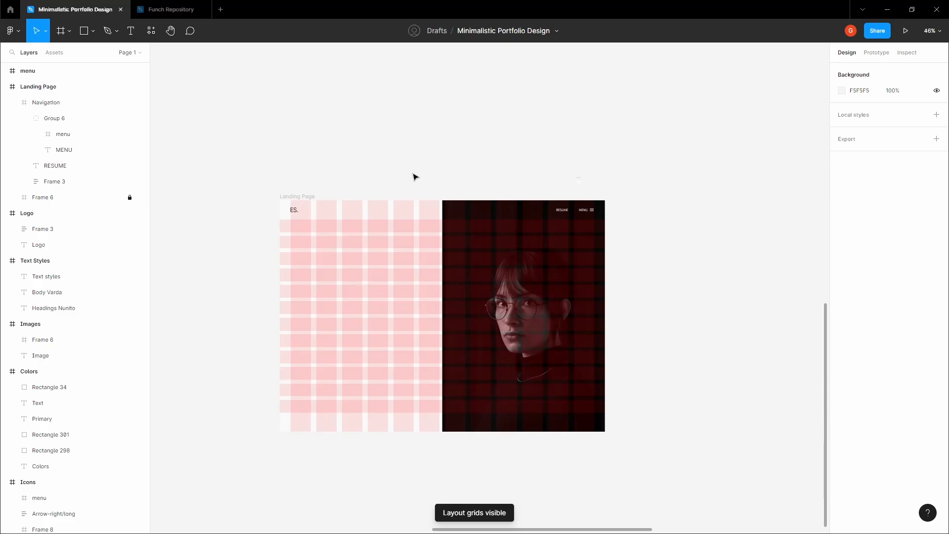
pyautogui.press('space')
pyautogui.moveTo(403, 170); pyautogui.dragTo(389, 128)
pyautogui.moveTo(348, 164); pyautogui.dragTo(359, 177)
pyautogui.scroll(3, 316, 226)
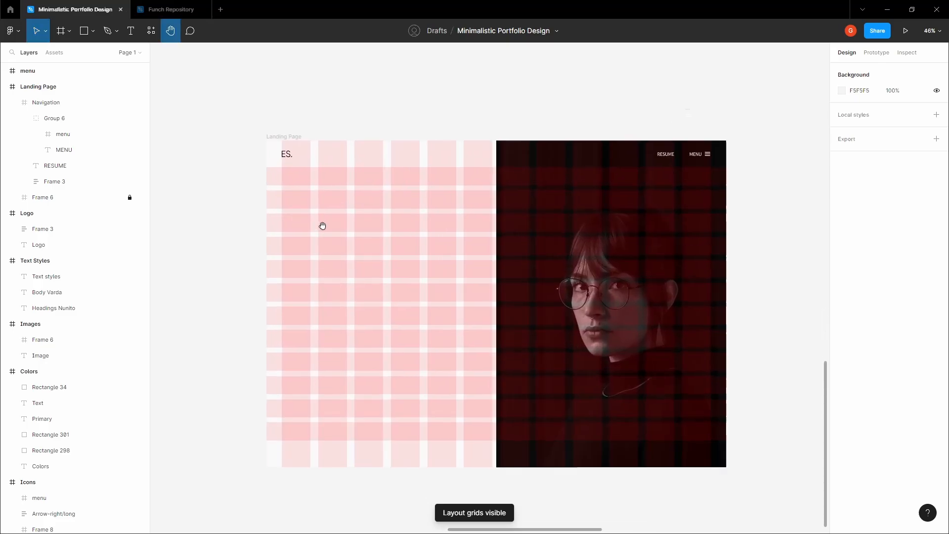
pyautogui.click(327, 231)
pyautogui.scroll(4, 307, 259)
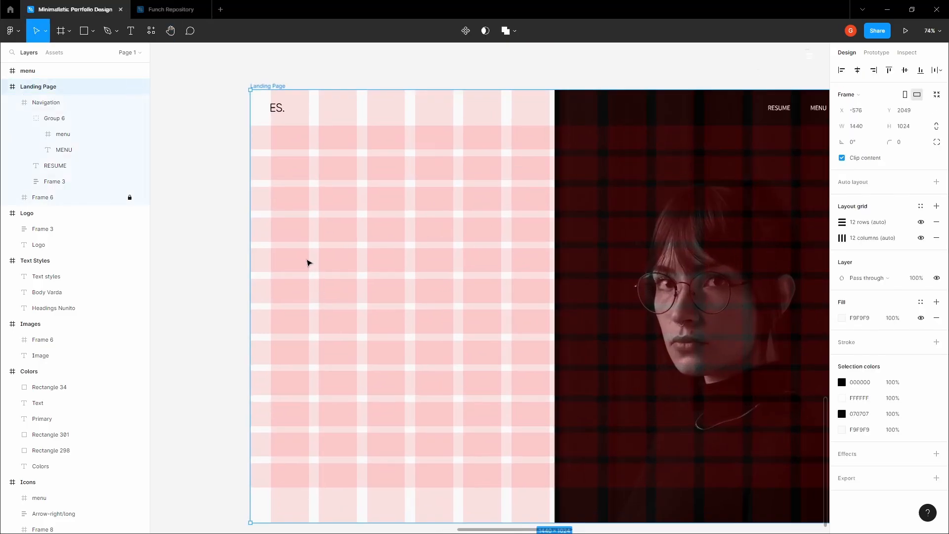
# - Pan up to the Text Styles frame to review the heading style
pyautogui.press('t')
pyautogui.scroll(-6, 312, 251)
pyautogui.press('Escape')
pyautogui.press('Escape')
pyautogui.press('space')
pyautogui.moveTo(309, 127); pyautogui.dragTo(416, 427)
pyautogui.moveTo(197, 237); pyautogui.dragTo(519, 333)
pyautogui.scroll(1, 388, 271)
# - Check the Headings Nunito sample, then bring the Landing Page back into view
pyautogui.click(381, 260)
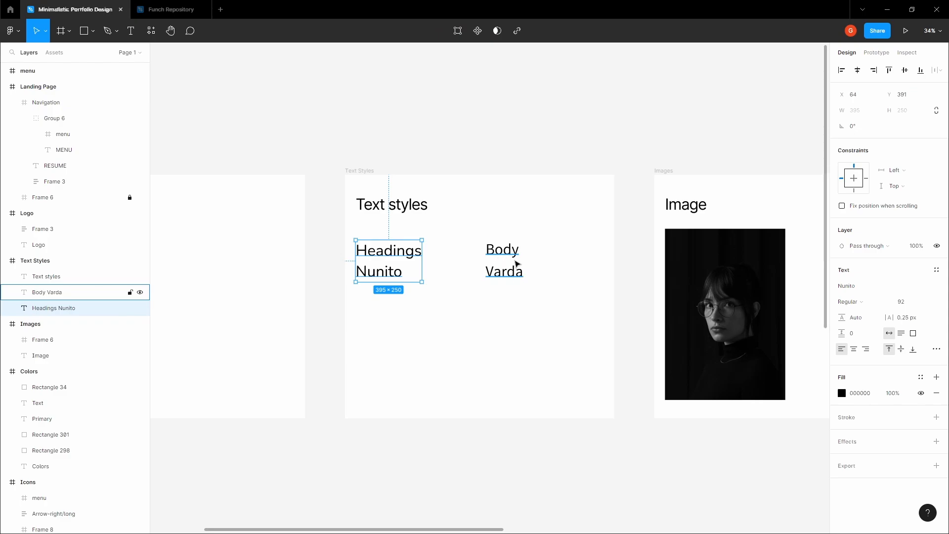
pyautogui.click(613, 269)
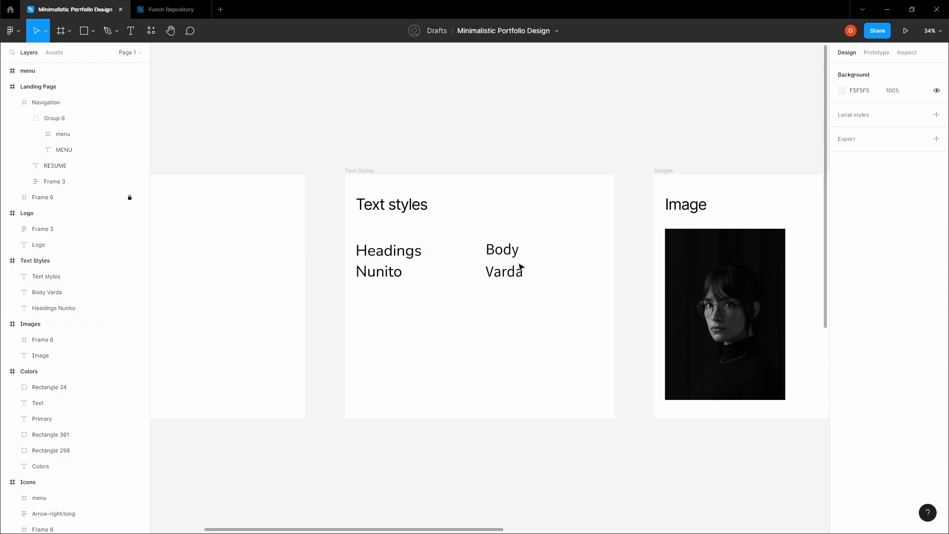
pyautogui.moveTo(616, 277); pyautogui.dragTo(398, 167)
pyautogui.scroll(-3, 398, 167)
pyautogui.moveTo(525, 323); pyautogui.dragTo(432, 168)
pyautogui.scroll(2, 444, 249)
pyautogui.moveTo(426, 283); pyautogui.dragTo(419, 214)
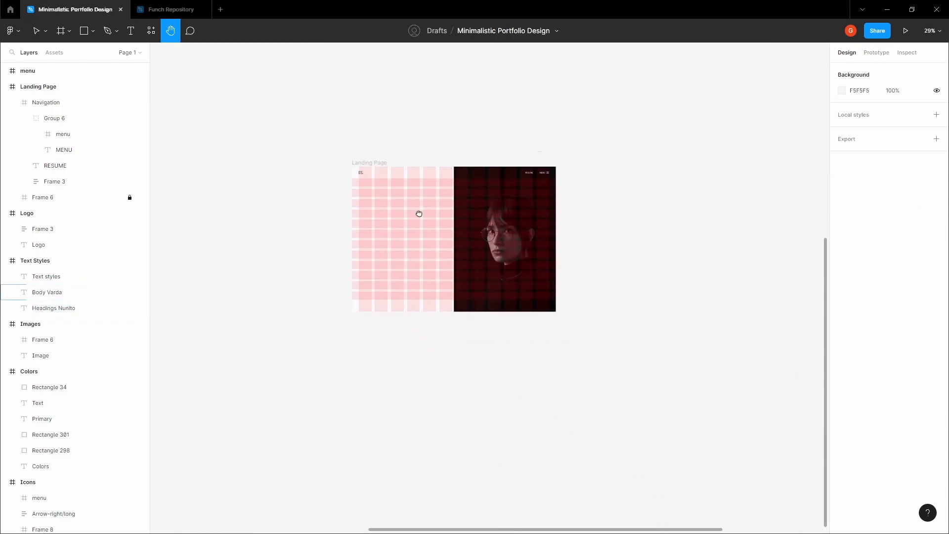
pyautogui.click(366, 162)
pyautogui.scroll(3, 416, 250)
pyautogui.scroll(3, 392, 223)
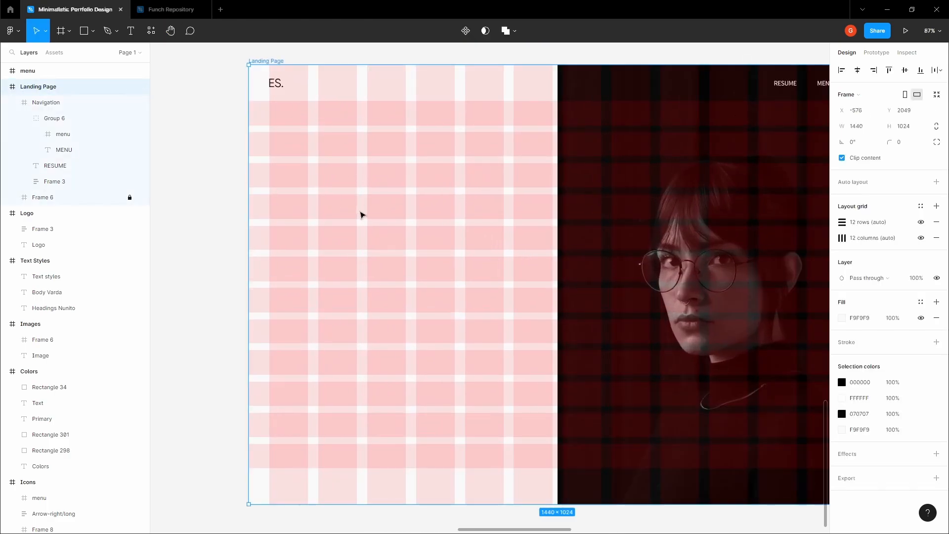
# - Add a 'Product Designer' text box in the left half of the Landing Page
pyautogui.press('t')
pyautogui.scroll(2, 352, 233)
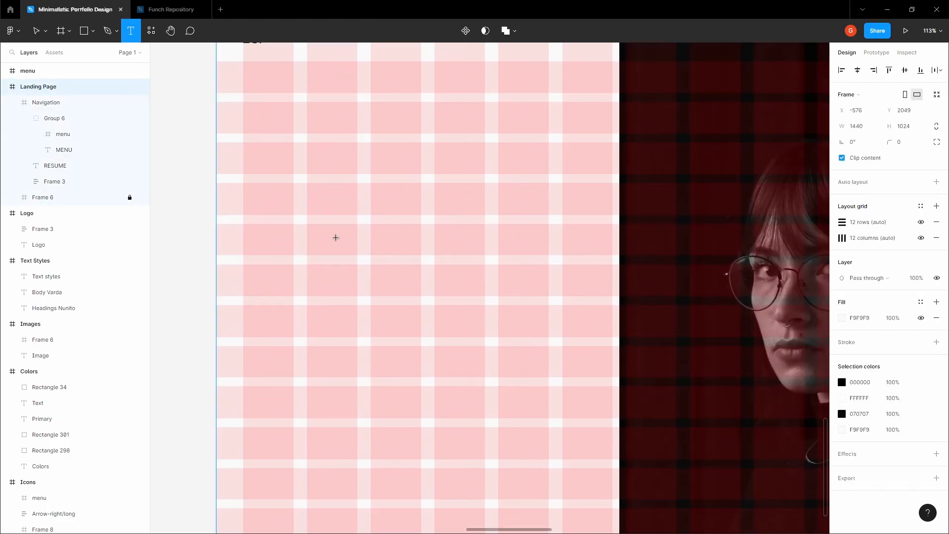
pyautogui.scroll(-2, 334, 237)
pyautogui.click(322, 233)
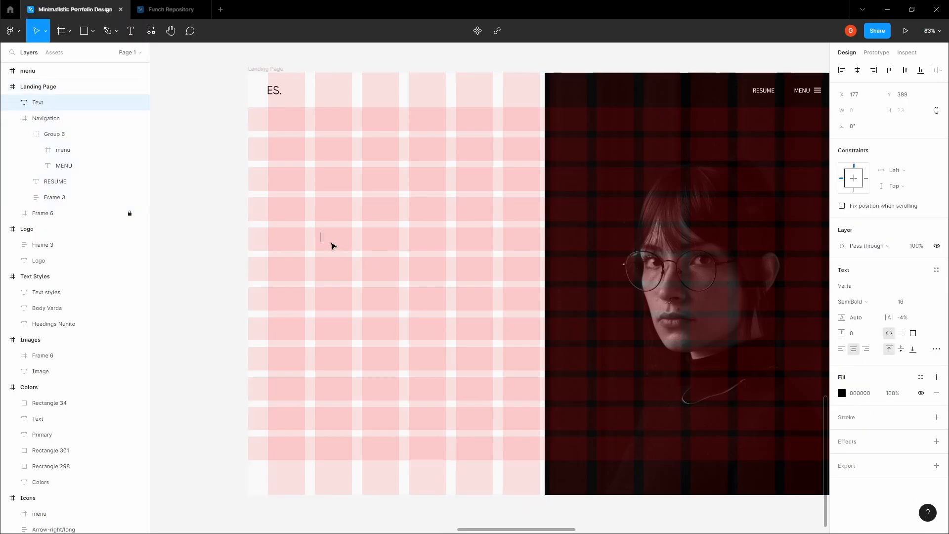
pyautogui.scroll(2, 364, 248)
pyautogui.write('Product Designer')
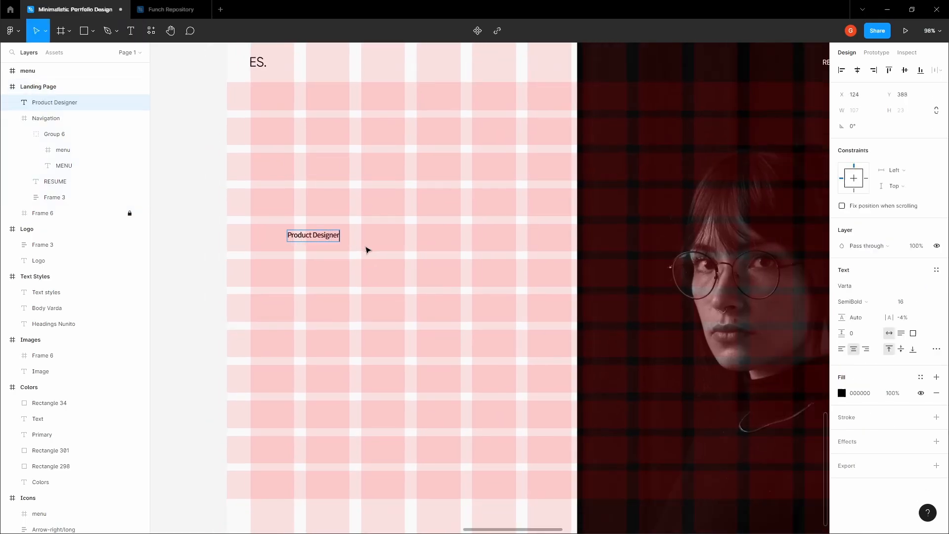
pyautogui.press('Escape')
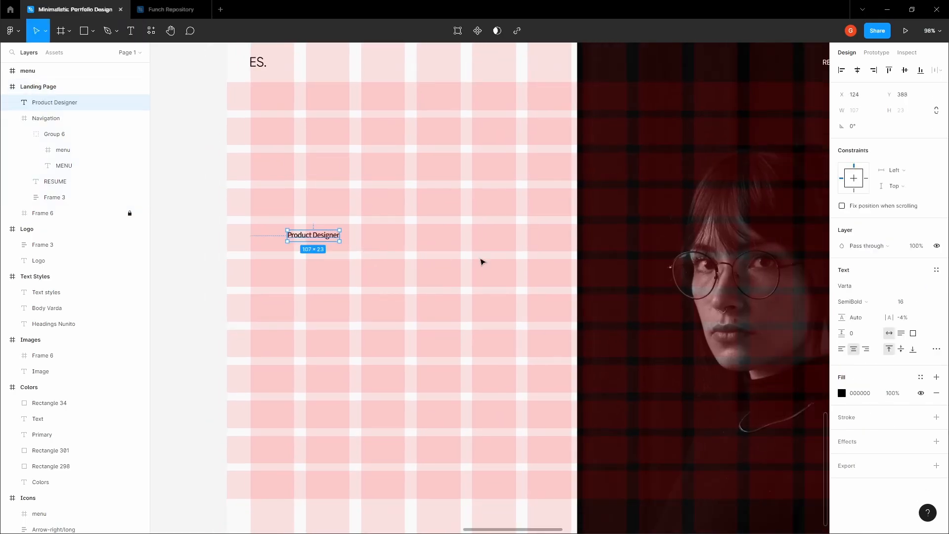
# - Make the text left-aligned Nunito Regular 48 and move it lower and right
pyautogui.click(841, 349)
pyautogui.click(865, 286)
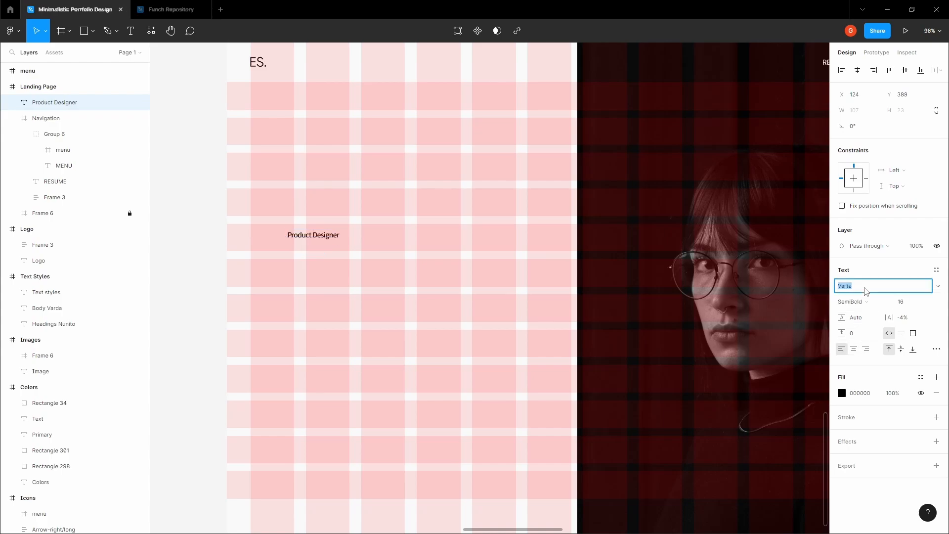
pyautogui.write('Nunito')
pyautogui.press('Return')
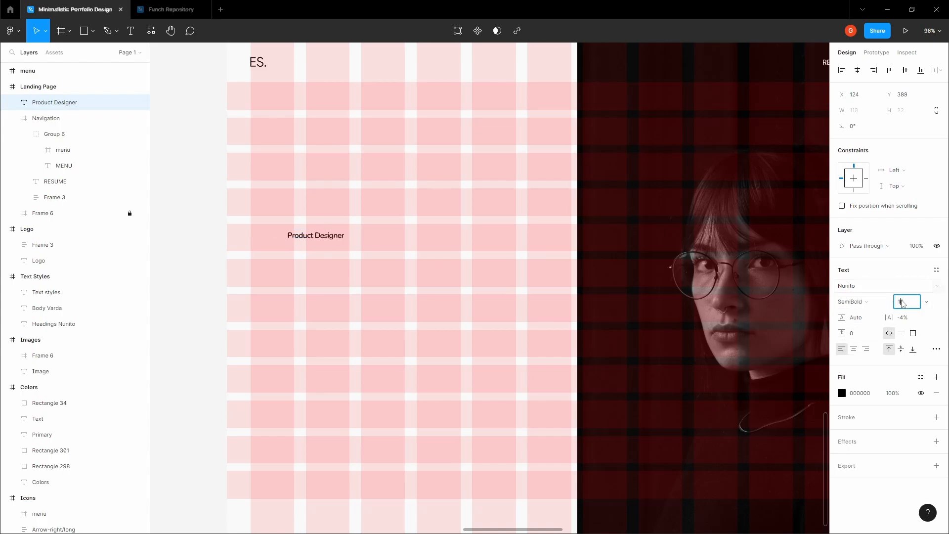
pyautogui.click(901, 302)
pyautogui.click(919, 372)
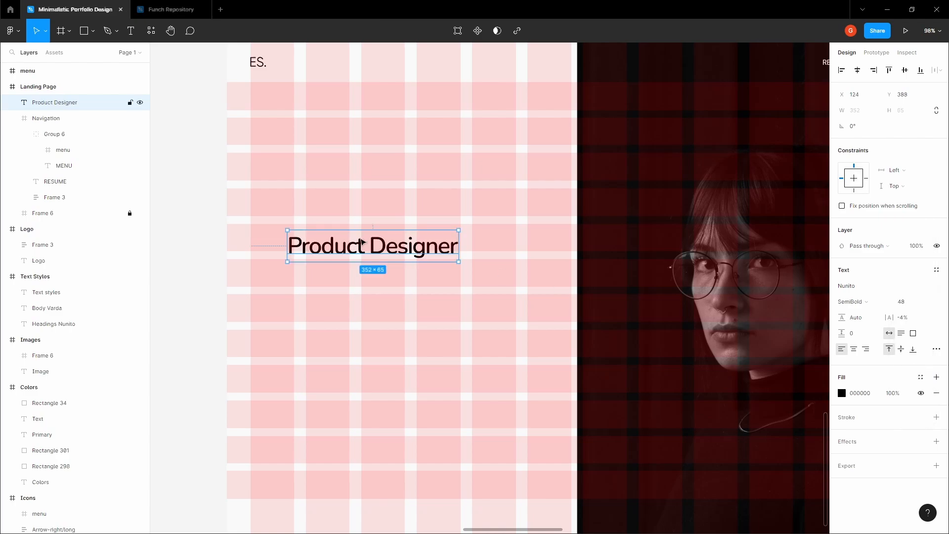
pyautogui.click(853, 302)
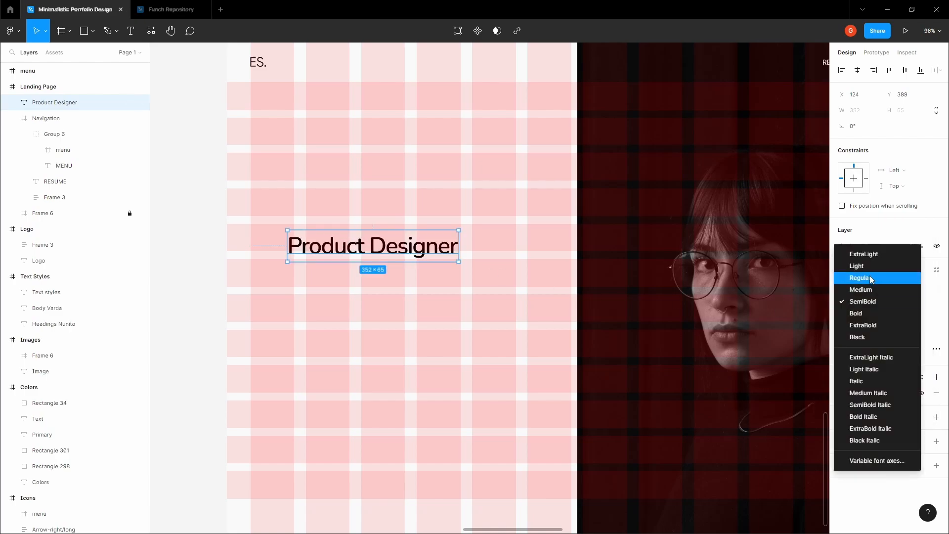
pyautogui.click(862, 278)
pyautogui.moveTo(339, 246); pyautogui.dragTo(357, 271)
# - Hide and re-show the layout grid to preview the heading
pyautogui.scroll(-3, 356, 272)
pyautogui.scroll(4, 350, 271)
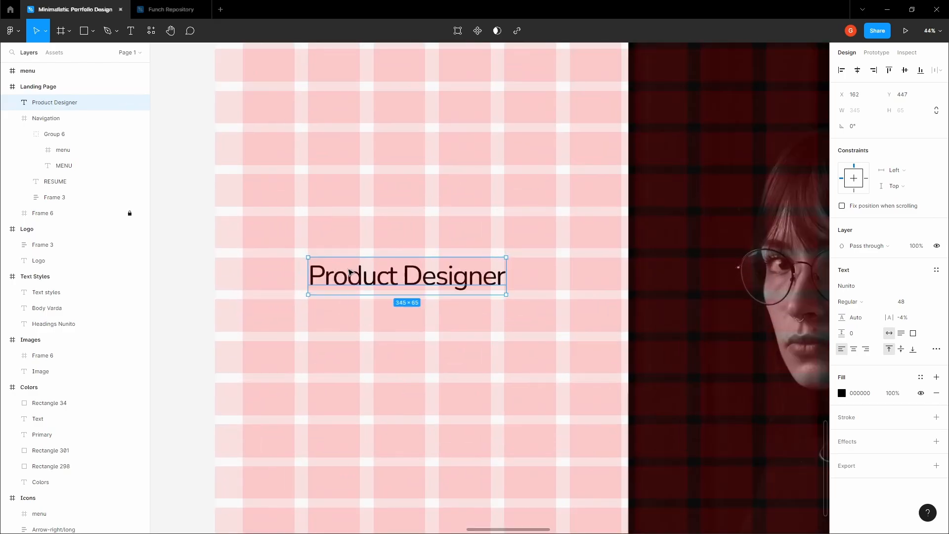
pyautogui.scroll(-2, 350, 271)
pyautogui.scroll(4, 341, 269)
pyautogui.scroll(2, 327, 269)
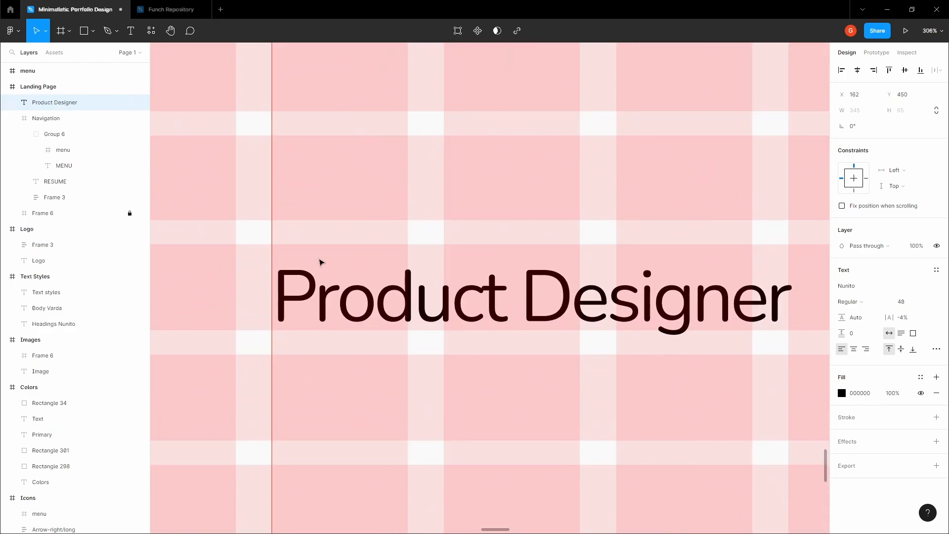
pyautogui.scroll(4, 286, 262)
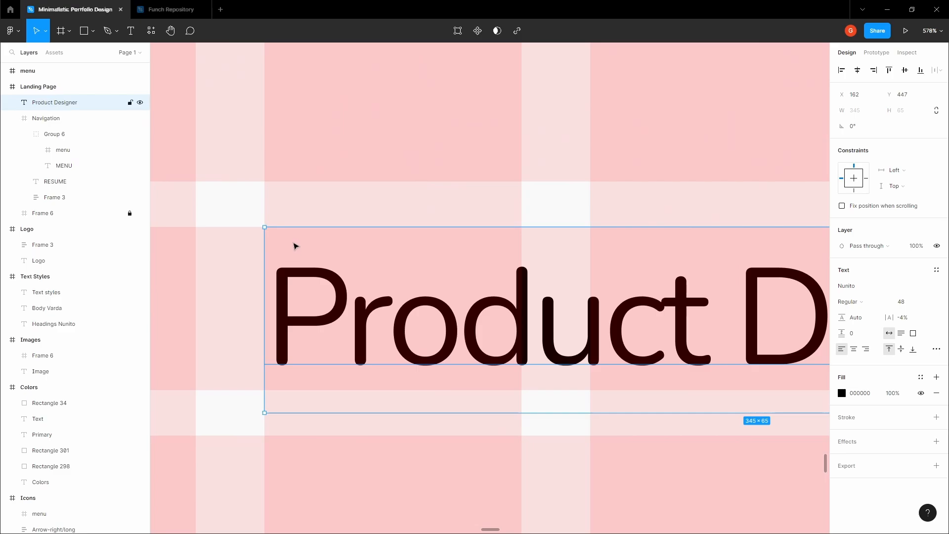
pyautogui.scroll(-8, 295, 246)
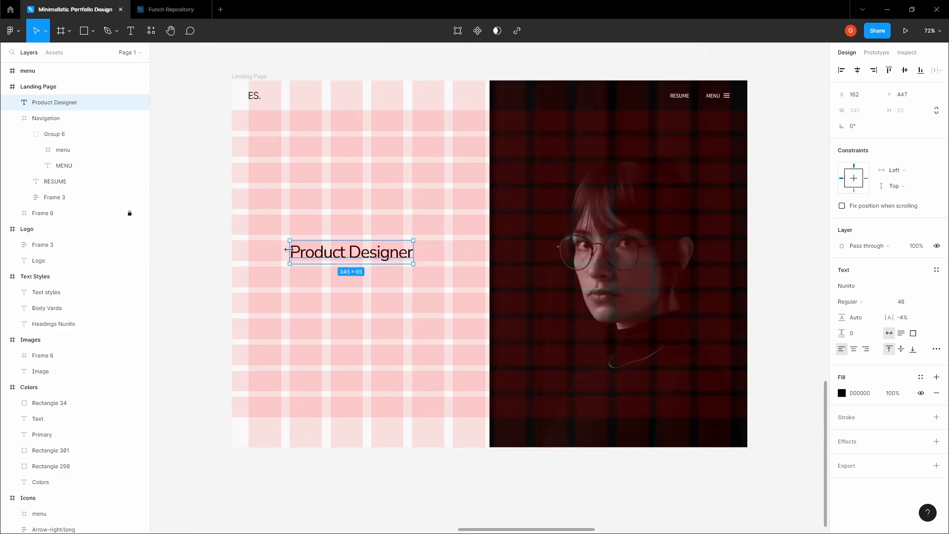
pyautogui.click(210, 239)
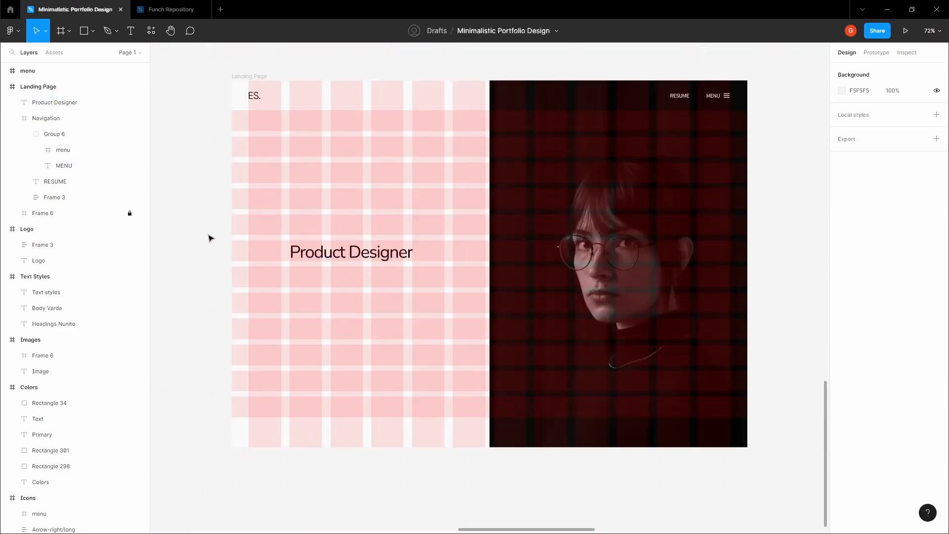
pyautogui.hotkey('ctrl', 'g')
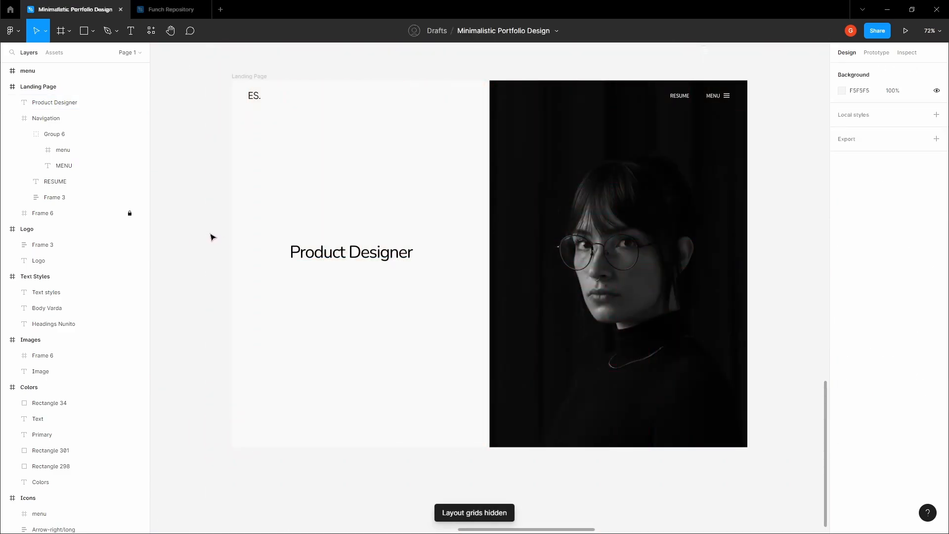
pyautogui.hotkey('ctrl', 'shift', '4')
# - Try a smaller heading size, compare without grids, then undo back to 48
pyautogui.click(321, 248)
pyautogui.click(921, 302)
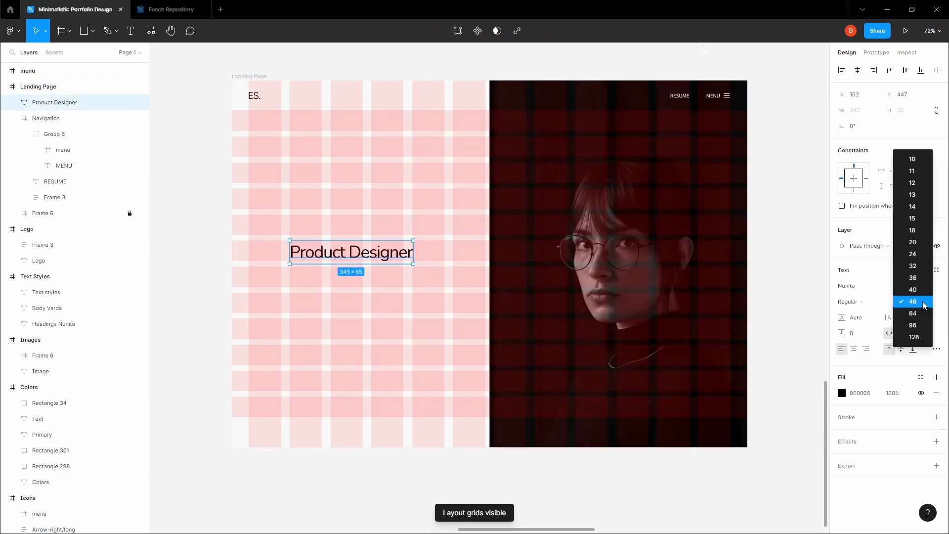
pyautogui.click(907, 286)
pyautogui.click(177, 215)
pyautogui.hotkey('ctrl', 'shift', '4')
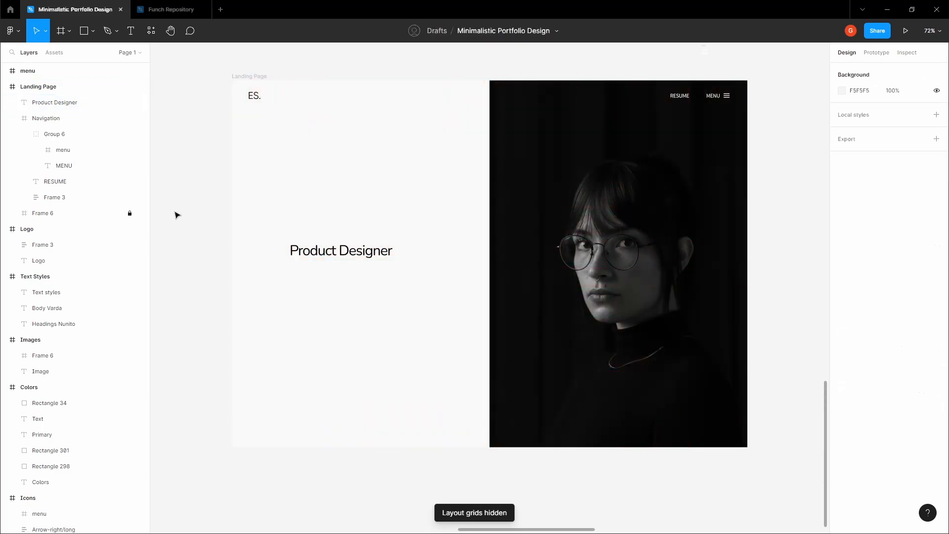
pyautogui.hotkey('ctrl', 'shift', '4')
pyautogui.hotkey('ctrl', 'z')
pyautogui.click(177, 215)
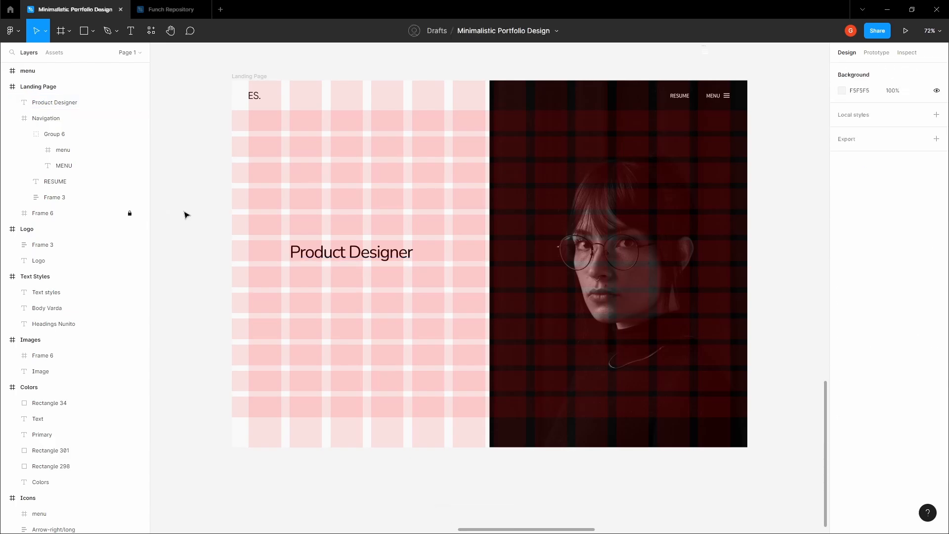
pyautogui.click(303, 239)
pyautogui.scroll(5, 297, 242)
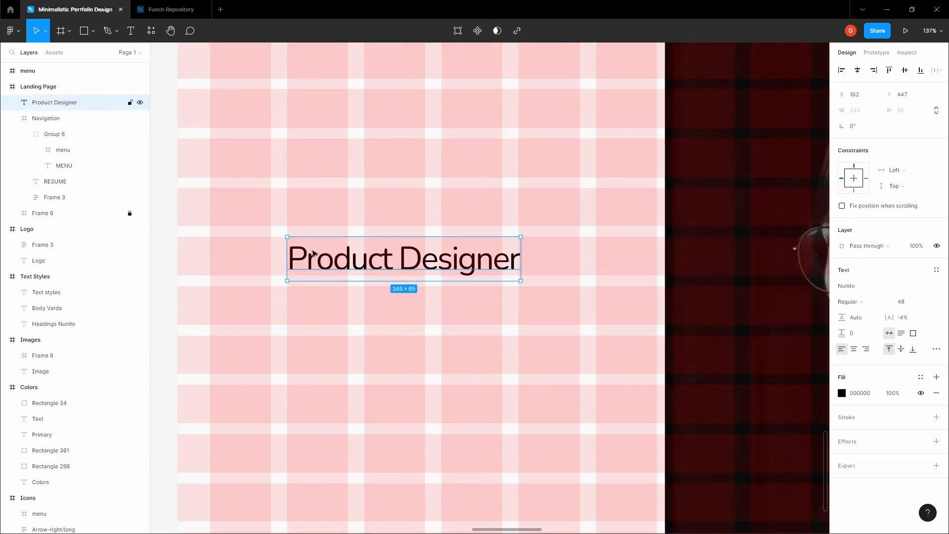
pyautogui.click(321, 304)
pyautogui.scroll(-2, 321, 303)
# - Add the text 'Talented product designer known' below the heading
pyautogui.press('t')
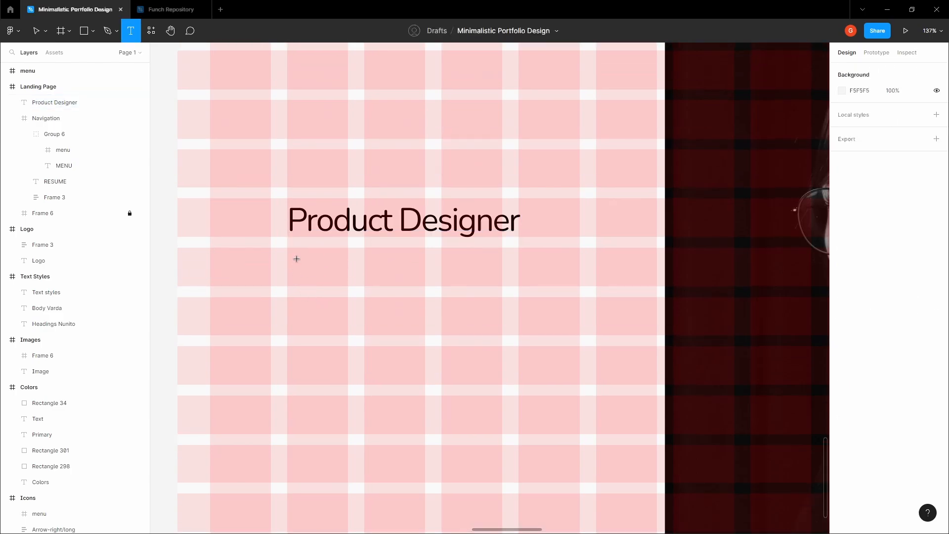
pyautogui.keyDown('ctrl'); pyautogui.click(298, 262); pyautogui.keyUp('ctrl')
pyautogui.scroll(3, 292, 261)
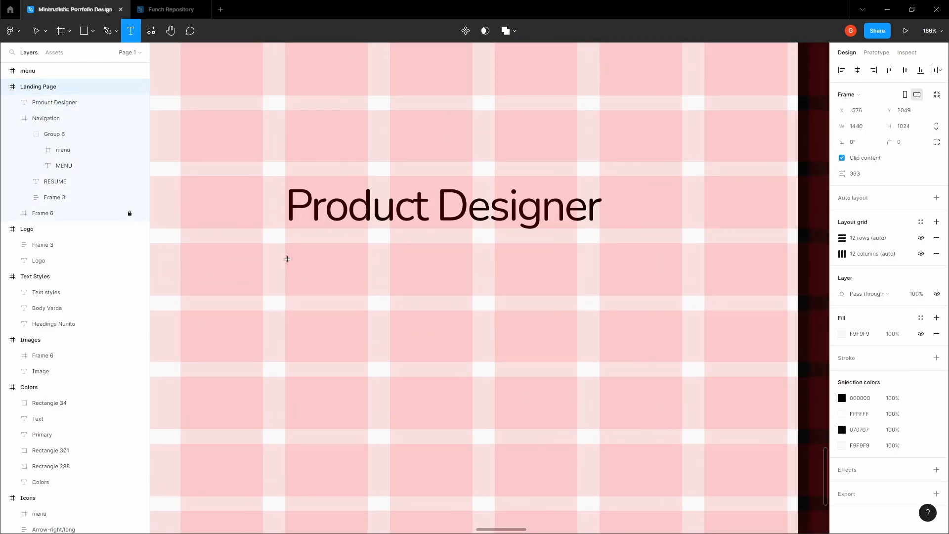
pyautogui.click(287, 258)
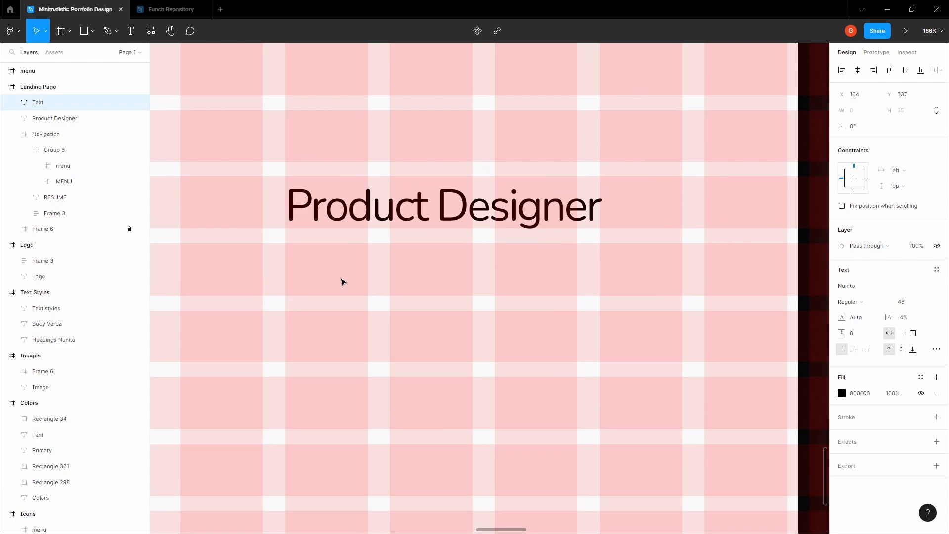
pyautogui.write('T')
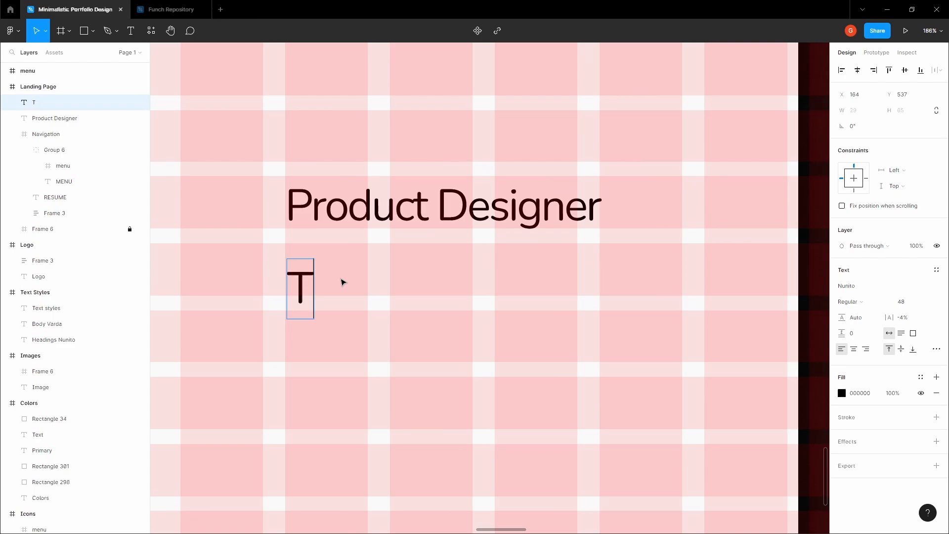
pyautogui.write('alented product designer known for her')
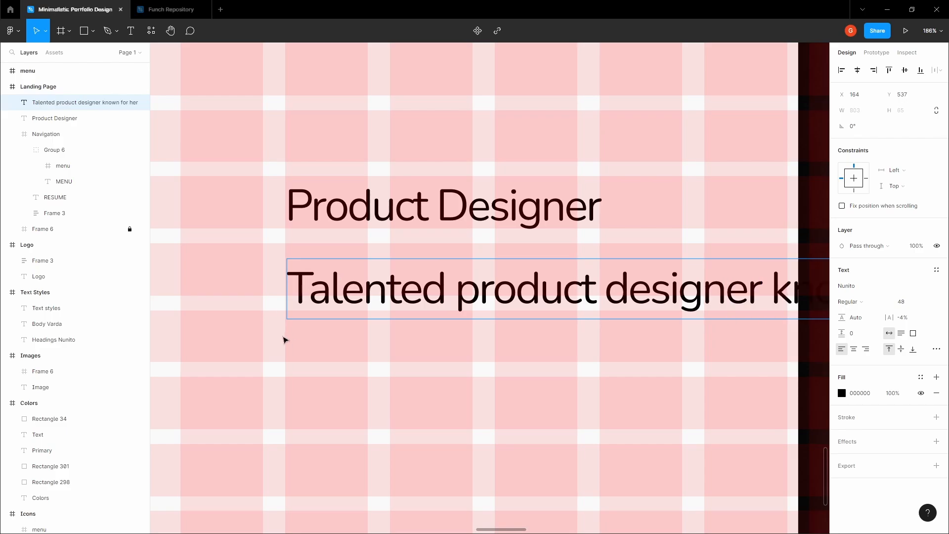
pyautogui.press('Escape')
pyautogui.scroll(-5, 369, 345)
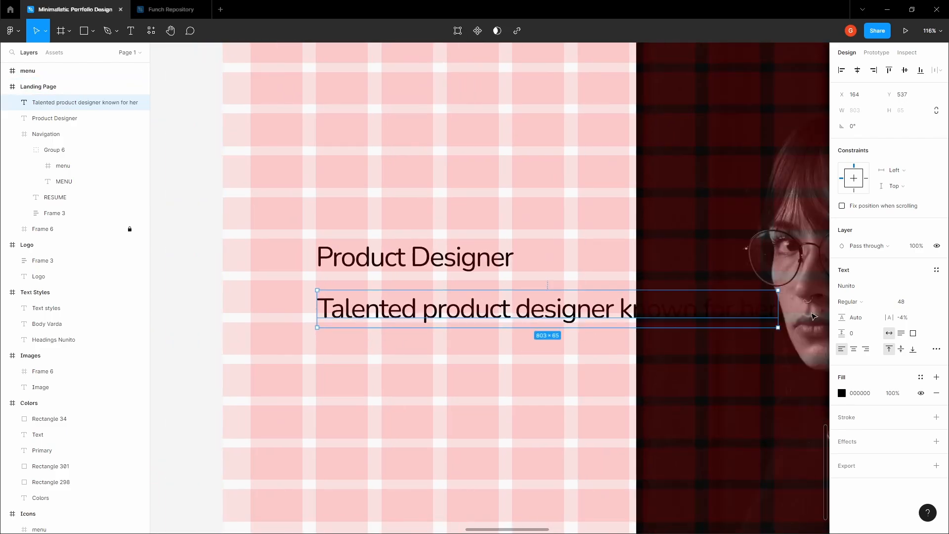
# - Set the new line to Varta, size 16, with 0% letter spacing
pyautogui.click(855, 287)
pyautogui.write('V')
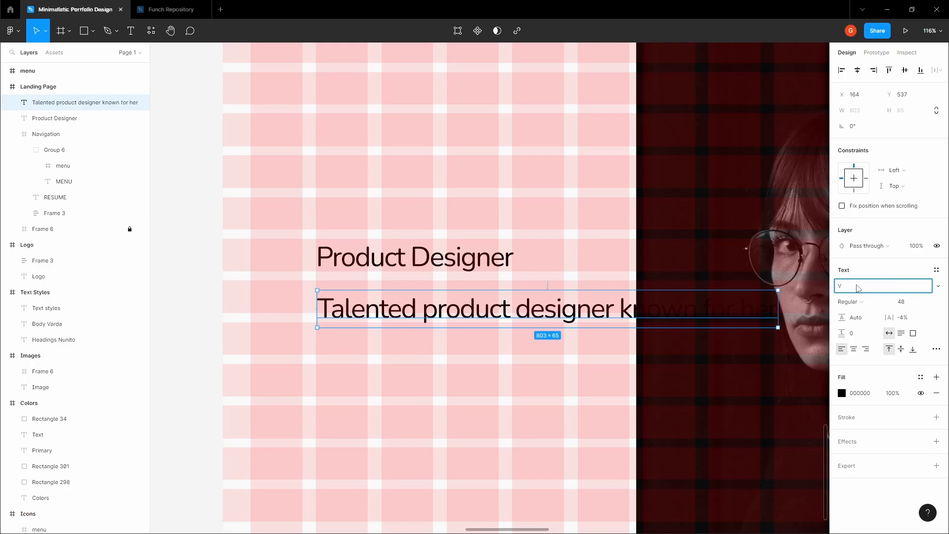
pyautogui.write('eearta')
pyautogui.press('Return')
pyautogui.rightClick(850, 285)
pyautogui.click(913, 302)
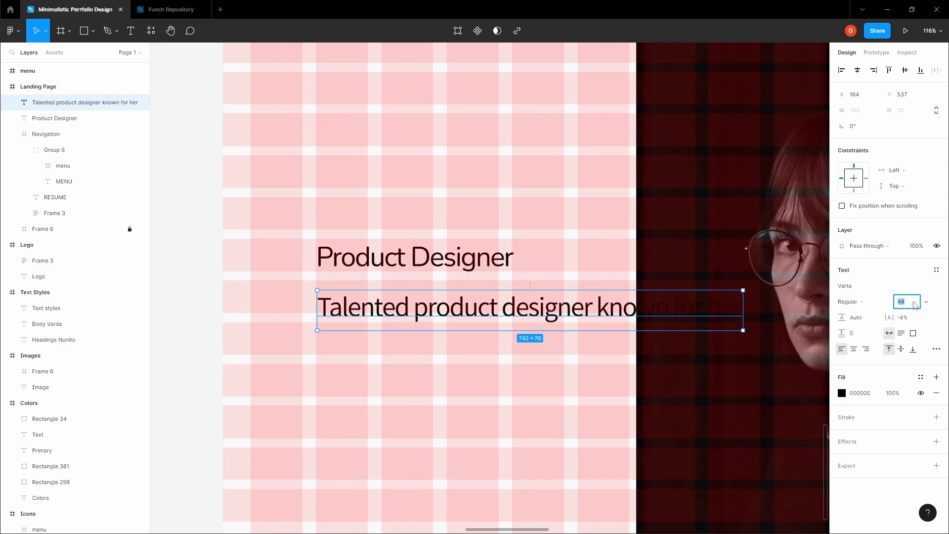
pyautogui.write('16')
pyautogui.press('Tab')
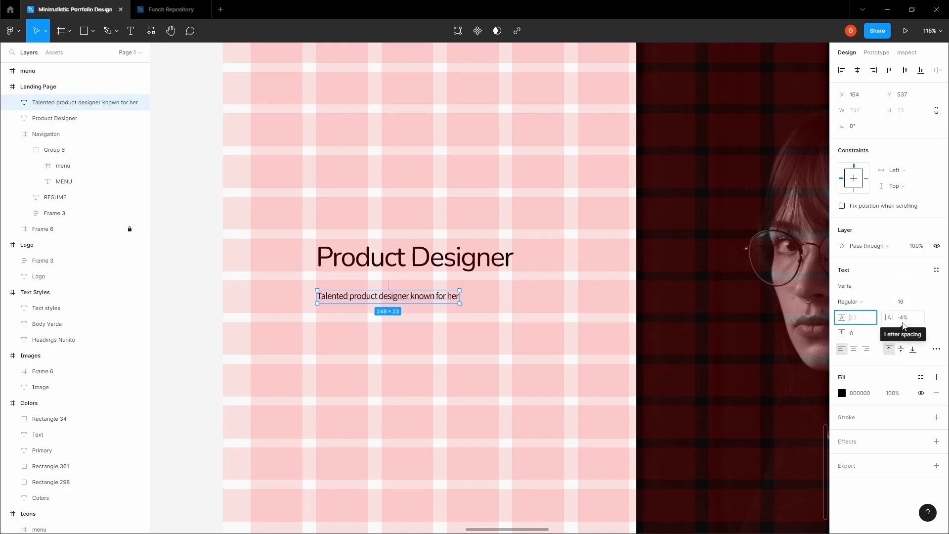
pyautogui.click(902, 322)
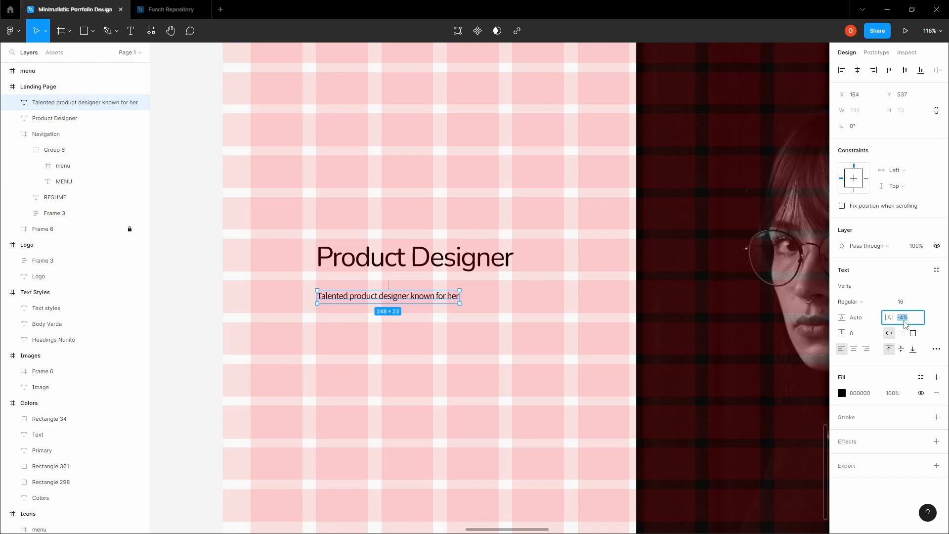
pyautogui.write('0')
pyautogui.click(418, 298)
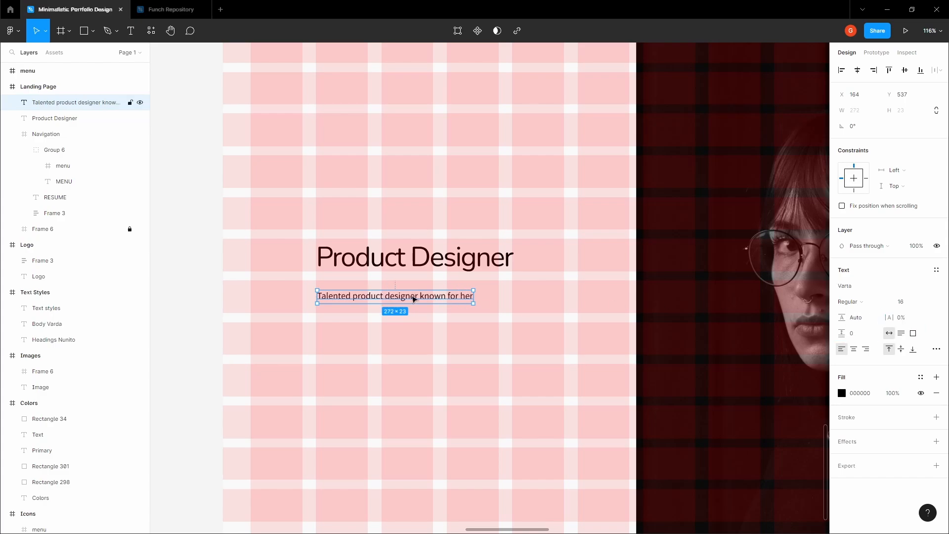
# - Put the cursor before 'her' in the tagline to continue editing
pyautogui.doubleClick(414, 298)
pyautogui.click(424, 296)
pyautogui.scroll(1, 424, 296)
pyautogui.click(461, 349)
# - Continue the paragraph with 'innovative designs and exceptional attention to detail…' and the Berlin background
pyautogui.press('Escape')
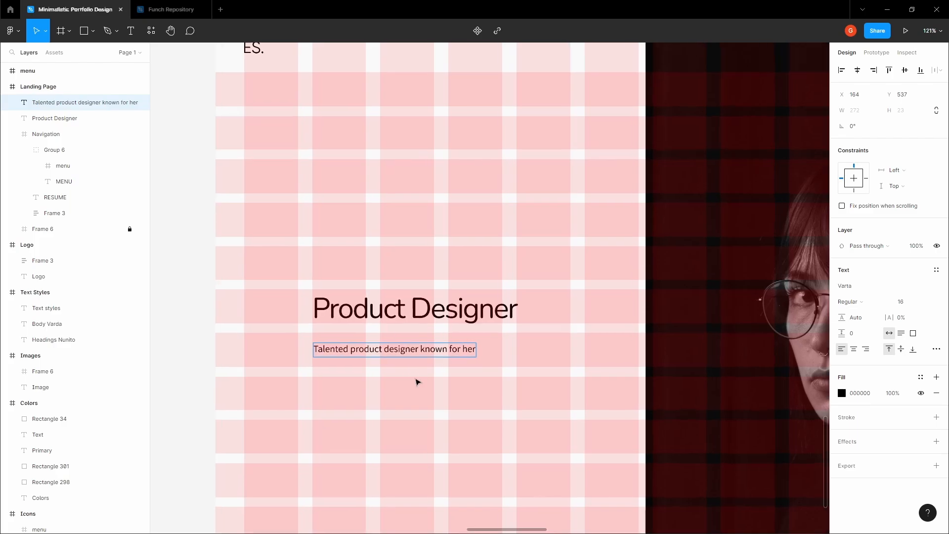
pyautogui.scroll(5, 416, 384)
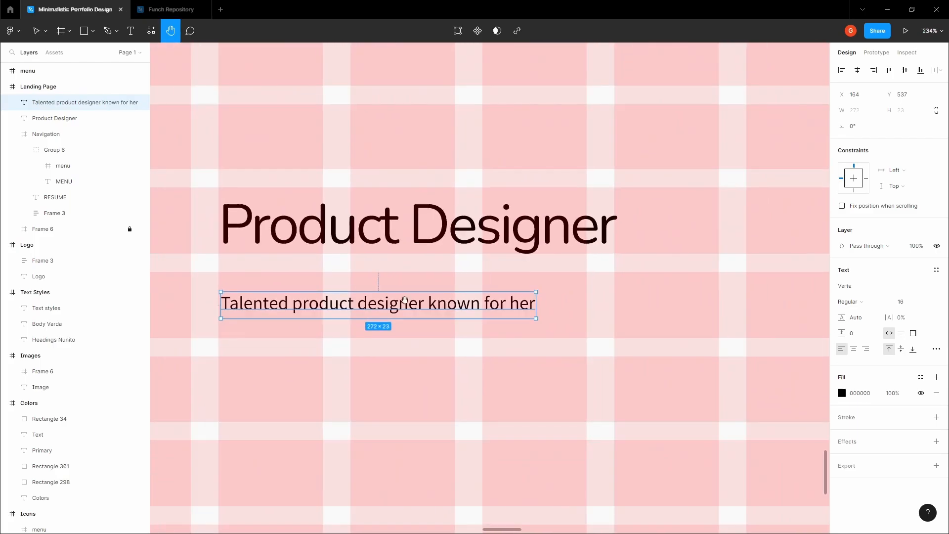
pyautogui.doubleClick(452, 306)
pyautogui.scroll(-5, 457, 308)
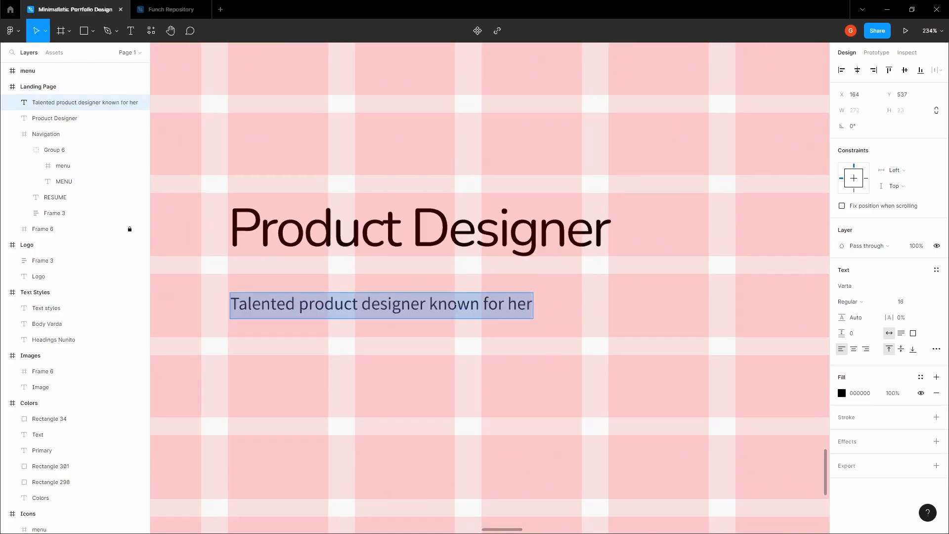
pyautogui.click(498, 306)
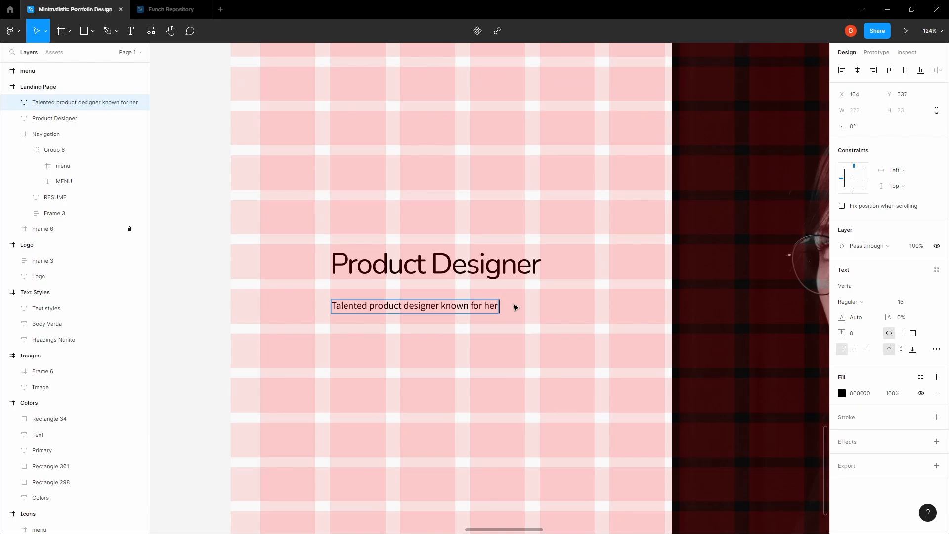
pyautogui.write('innovative desi')
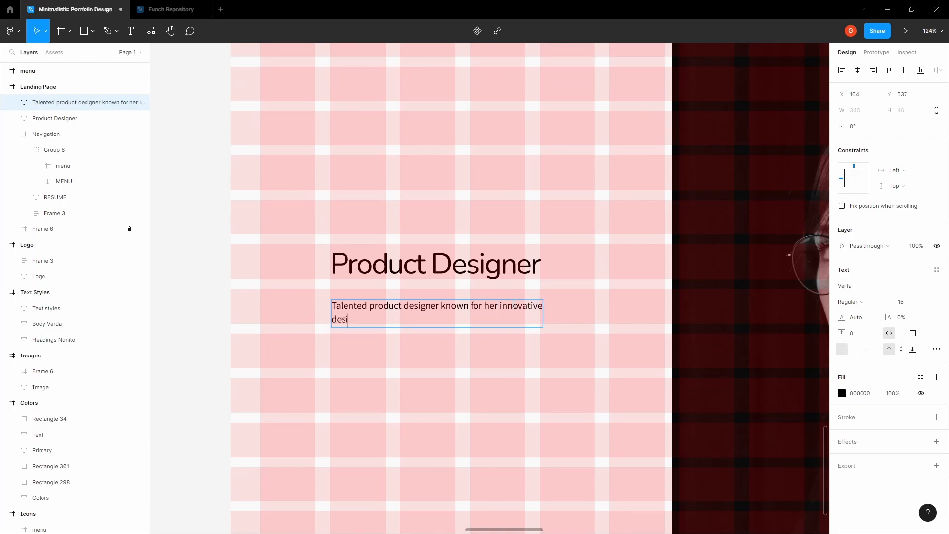
pyautogui.write('gns and expectional attention to detail')
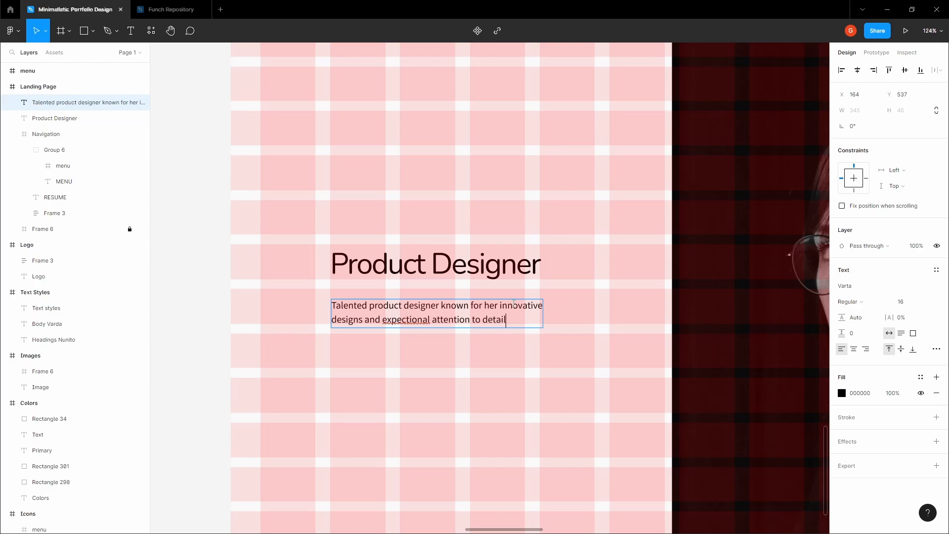
pyautogui.press('BackSpace')
pyautogui.press('BackSpace')
pyautogui.press('BackSpace')
pyautogui.press('BackSpace')
pyautogui.press('BackSpace')
pyautogui.press('BackSpace')
pyautogui.press('BackSpace')
pyautogui.press('BackSpace')
pyautogui.press('BackSpace')
pyautogui.press('BackSpace')
pyautogui.press('BackSpace')
pyautogui.press('BackSpace')
pyautogui.press('BackSpace')
pyautogui.press('BackSpace')
pyautogui.press('BackSpace')
pyautogui.press('BackSpace')
pyautogui.press('BackSpace')
pyautogui.press('BackSpace')
pyautogui.press('BackSpace')
pyautogui.press('BackSpace')
pyautogui.press('BackSpace')
pyautogui.press('BackSpace')
pyautogui.write('ceptional ')
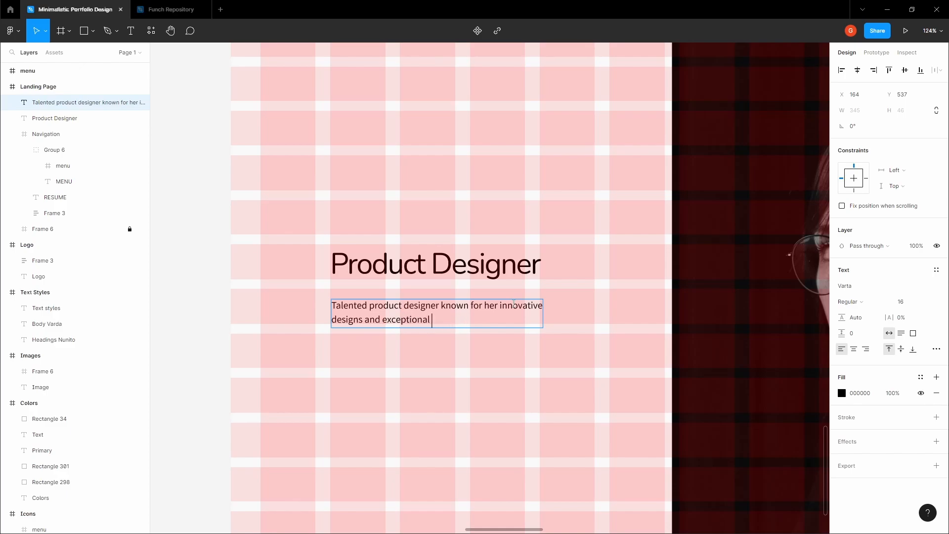
pyautogui.write('attention to detail. Shew as')
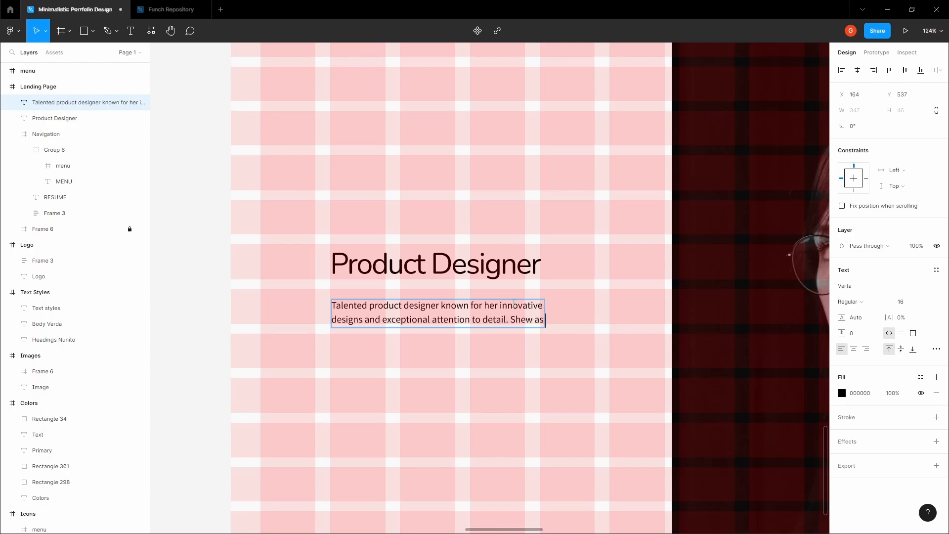
pyautogui.write(' born and raised in ')
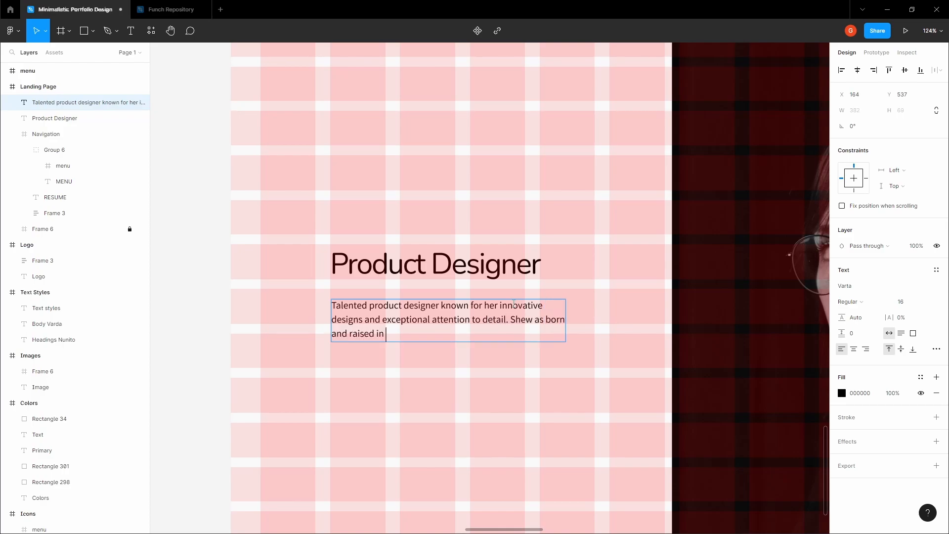
pyautogui.write('Berlin, Germany, and from')
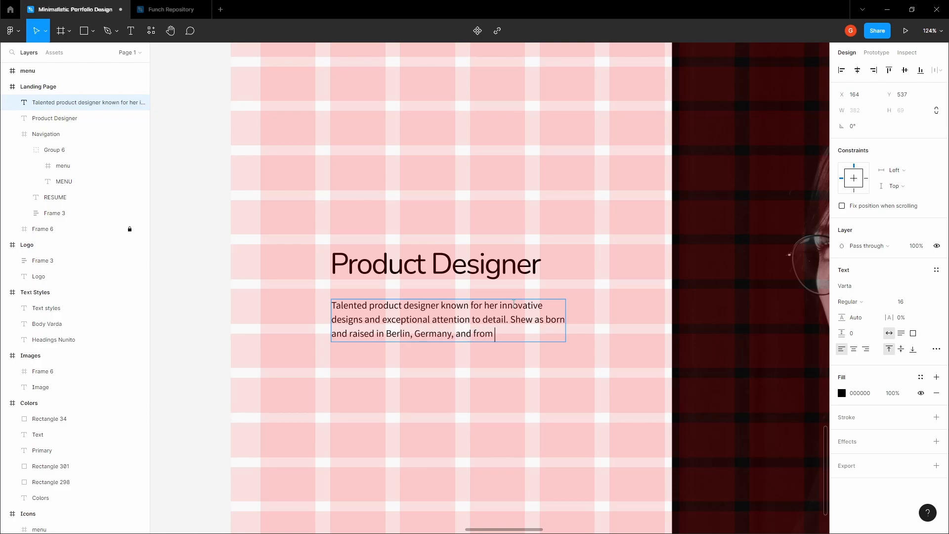
pyautogui.write(' a young age, showed')
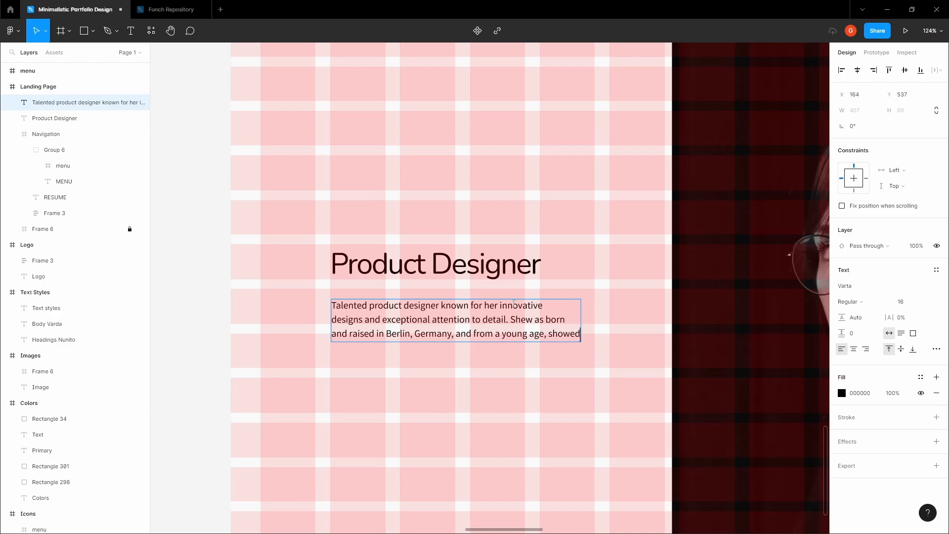
pyautogui.write(' an')
pyautogui.press('Return')
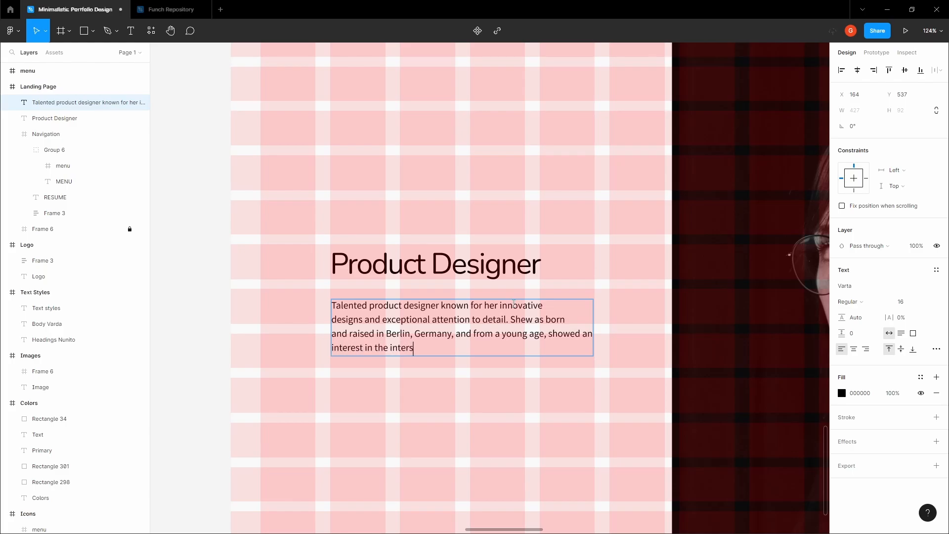
# - End with 'art and technology' and insert 'application' before 'designer'
pyautogui.write('art and technology.')
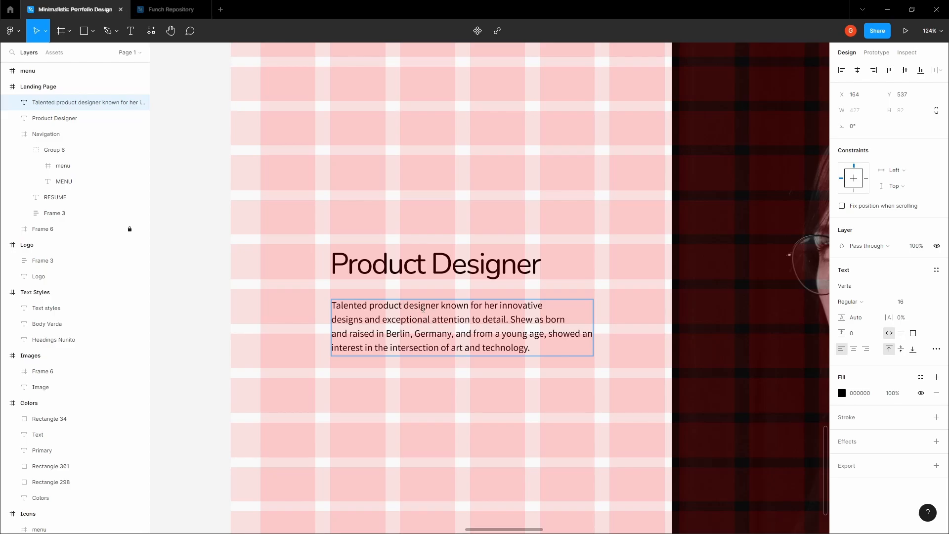
pyautogui.write('application')
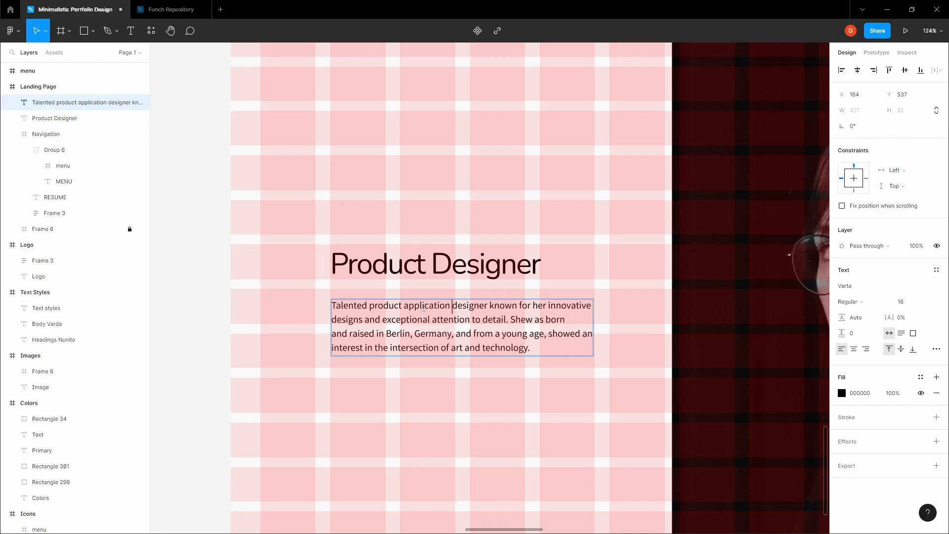
pyautogui.press('Escape')
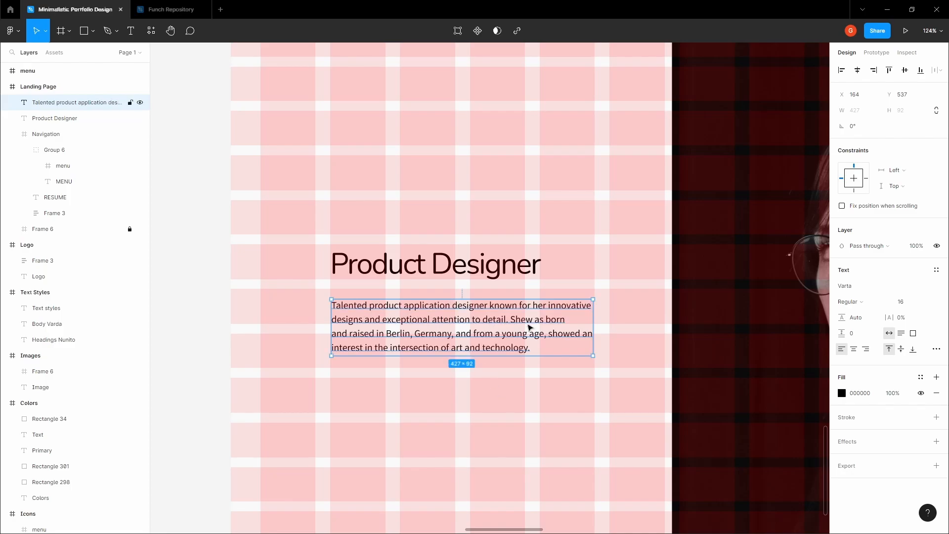
# - Give the bio paragraph a line height of 24
pyautogui.click(551, 294)
pyautogui.click(535, 313)
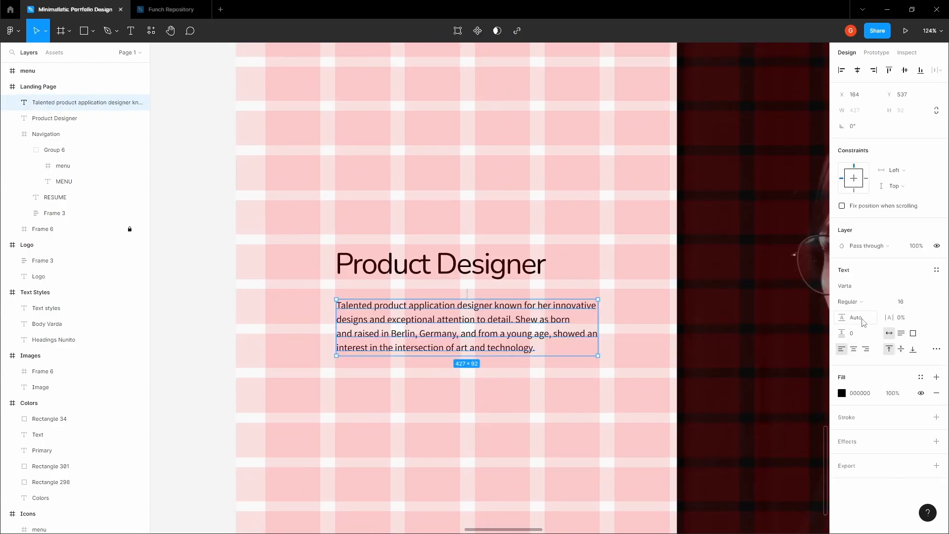
pyautogui.click(850, 318)
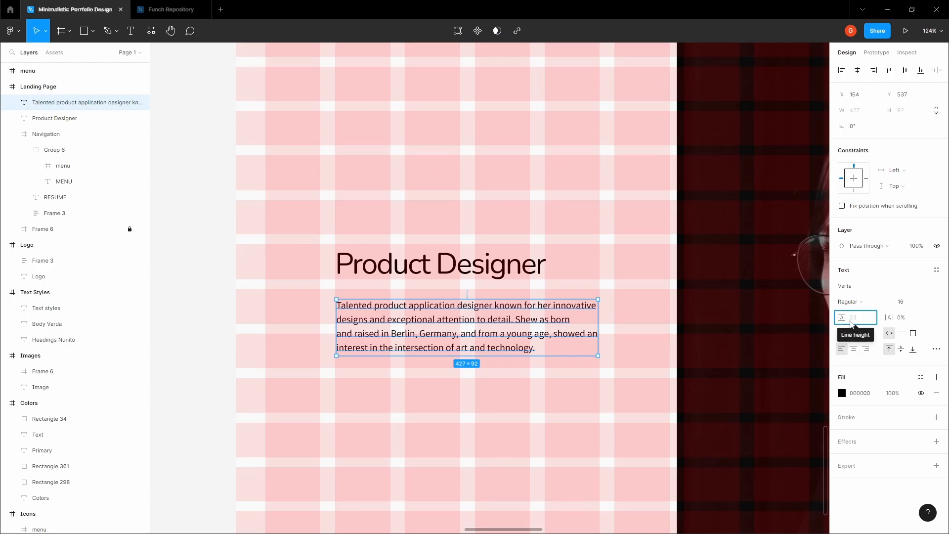
pyautogui.write('24')
pyautogui.press('Tab')
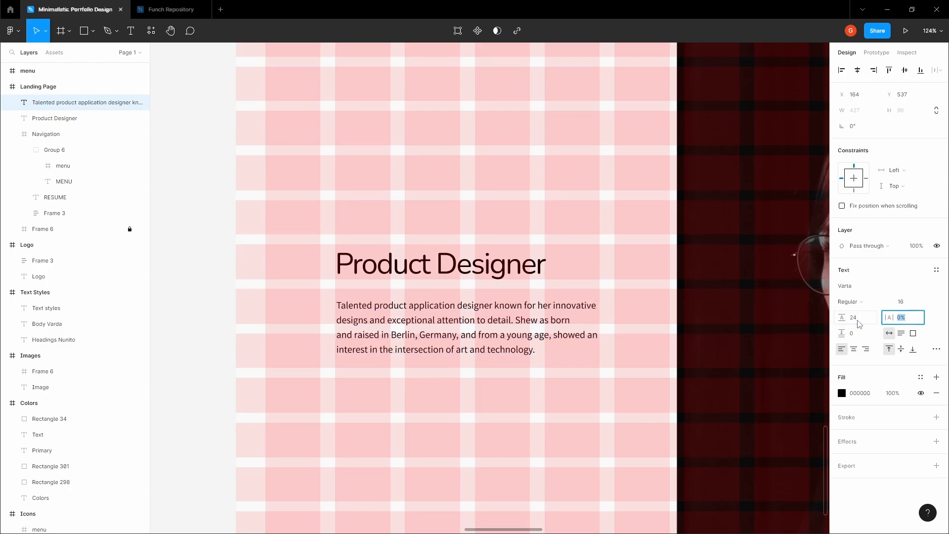
# - Preview the paragraph spacing with the layout grids hidden
pyautogui.click(591, 381)
pyautogui.press('space')
pyautogui.click(476, 335)
pyautogui.click(291, 299)
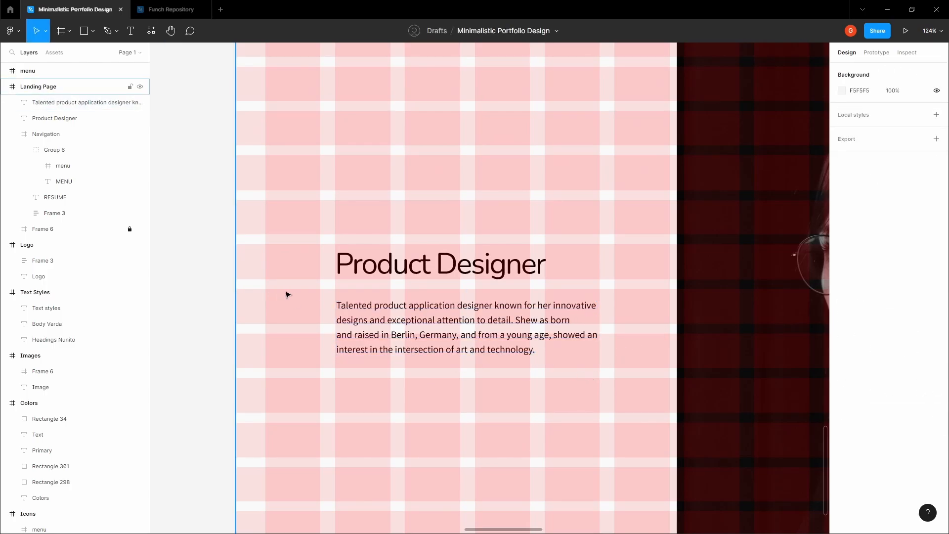
pyautogui.hotkey('ctrl', 'shift', '4')
pyautogui.hotkey('ctrl', 'shift', '4')
pyautogui.click(445, 326)
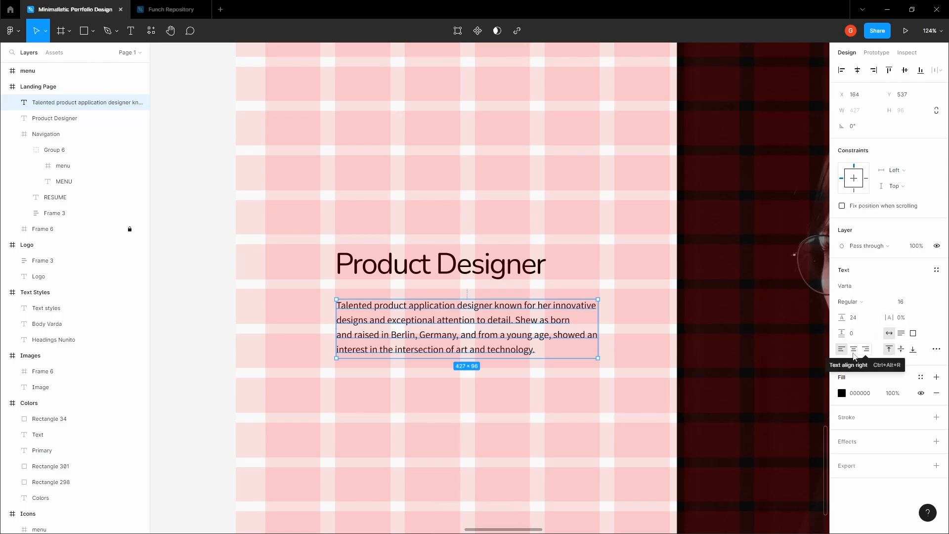
pyautogui.scroll(5, 367, 312)
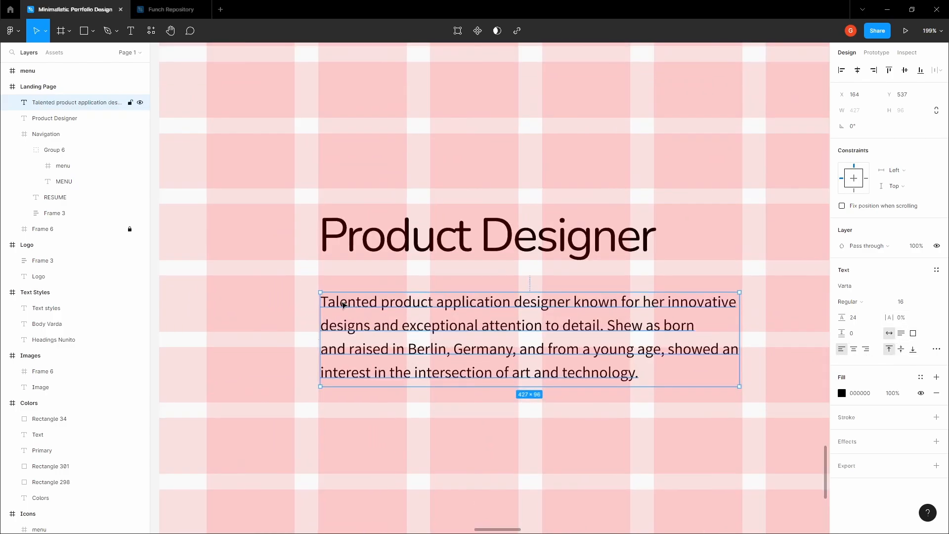
# - Drag the paragraph left to X 162, under the heading
pyautogui.moveTo(336, 310); pyautogui.dragTo(334, 268)
pyautogui.scroll(7, 329, 299)
pyautogui.scroll(5, 303, 239)
pyautogui.scroll(3, 292, 241)
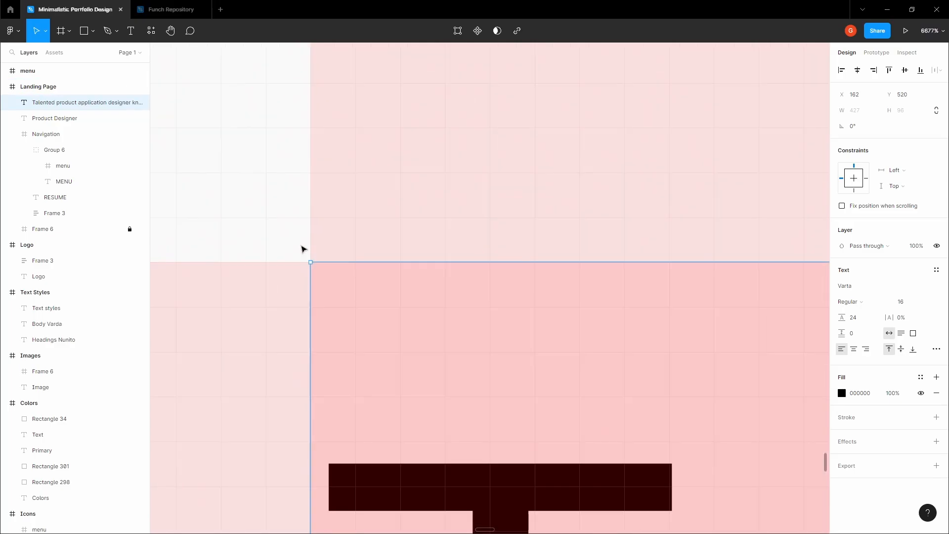
pyautogui.scroll(-6, 305, 255)
pyautogui.scroll(-2, 306, 257)
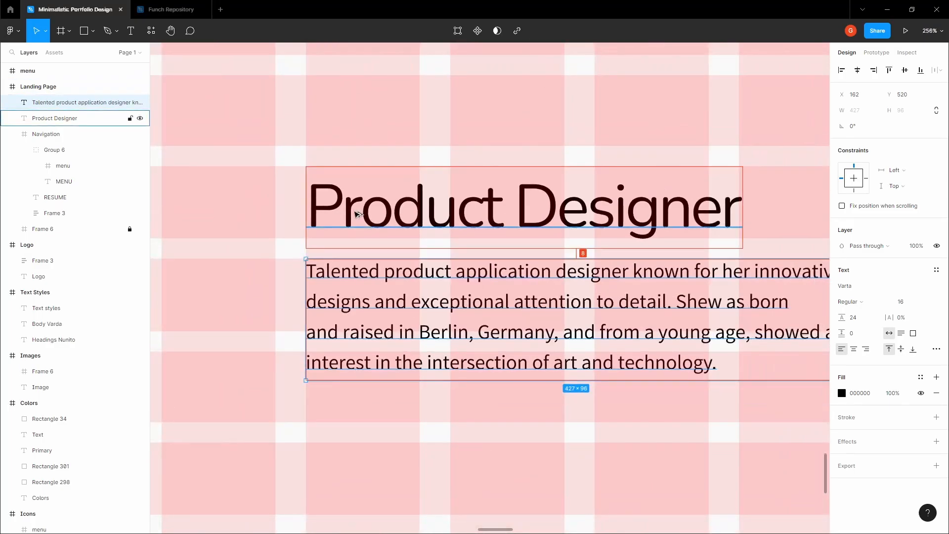
pyautogui.scroll(-4, 354, 208)
# - Copy the hex value from the Text colour swatch's Fill
pyautogui.click(216, 200)
pyautogui.moveTo(215, 199); pyautogui.dragTo(199, 233)
pyautogui.press('v')
pyautogui.scroll(-5, 381, 273)
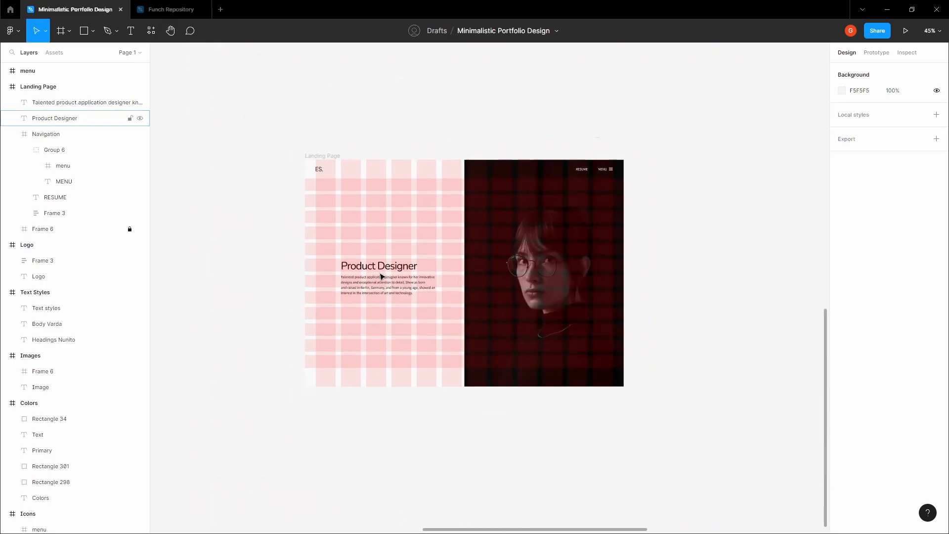
pyautogui.click(378, 287)
pyautogui.scroll(9, 424, 287)
pyautogui.click(588, 221)
pyautogui.hscroll(2, 653, 204)
pyautogui.scroll(1, 652, 204)
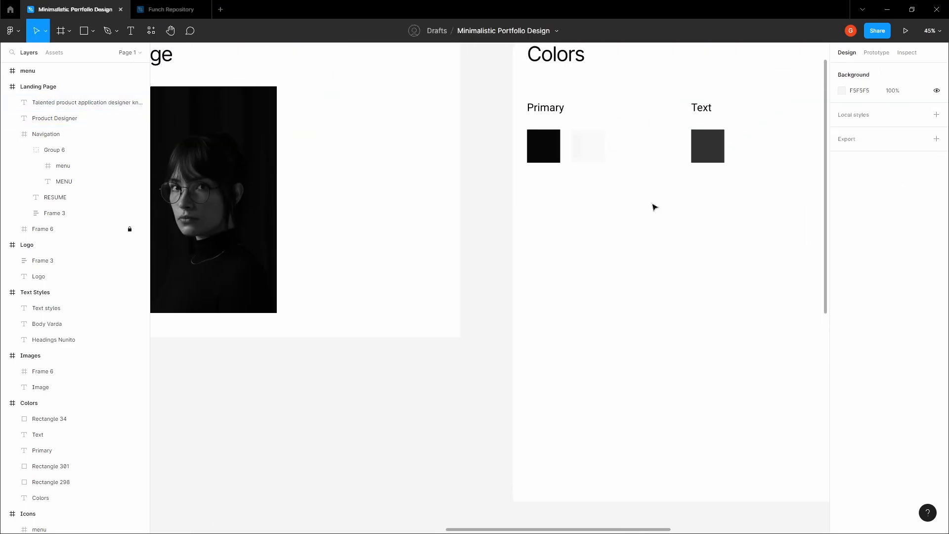
pyautogui.click(707, 148)
pyautogui.click(864, 288)
pyautogui.click(473, 371)
pyautogui.press('space')
# - Paste the copied grey into the paragraph's fill colour
pyautogui.moveTo(461, 382); pyautogui.dragTo(489, 192)
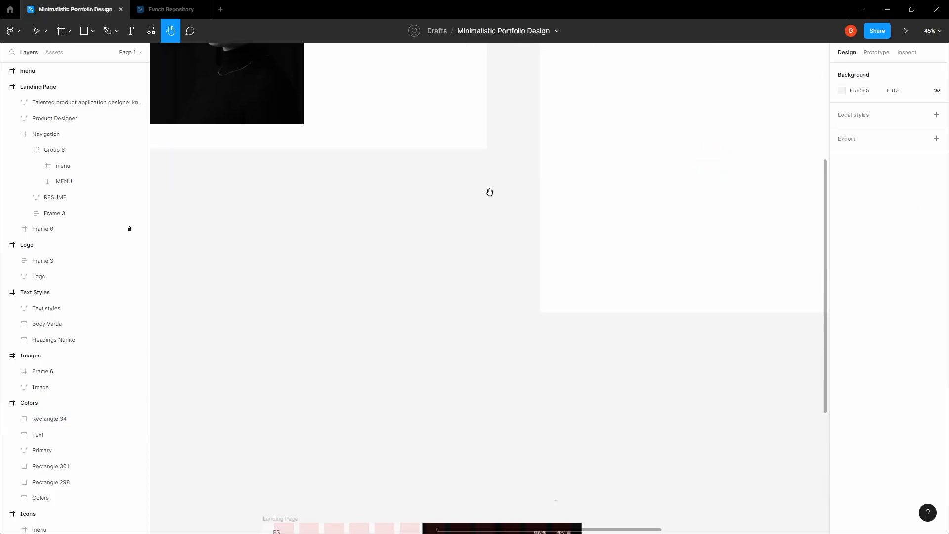
pyautogui.moveTo(373, 517); pyautogui.dragTo(445, 224)
pyautogui.scroll(5, 371, 345)
pyautogui.click(468, 362)
pyautogui.click(860, 394)
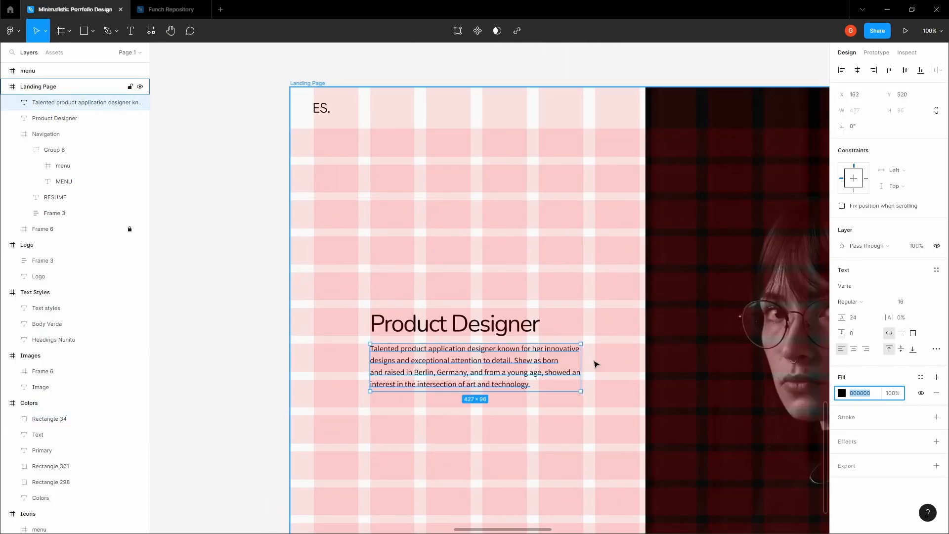
pyautogui.hotkey('ctrl', 'v')
pyautogui.click(595, 364)
pyautogui.press('space')
# - Hide the layout grids and select the Landing Page frame to review it
pyautogui.moveTo(281, 301); pyautogui.dragTo(190, 254)
pyautogui.hotkey('shift', 'g')
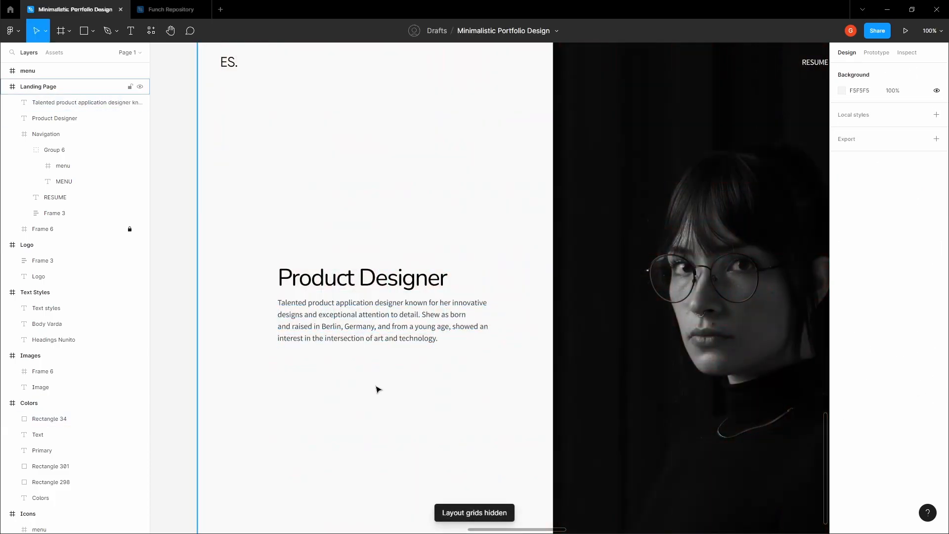
pyautogui.scroll(-2, 232, 247)
pyautogui.press('space')
pyautogui.moveTo(271, 272); pyautogui.dragTo(318, 310)
pyautogui.scroll(2, 255, 276)
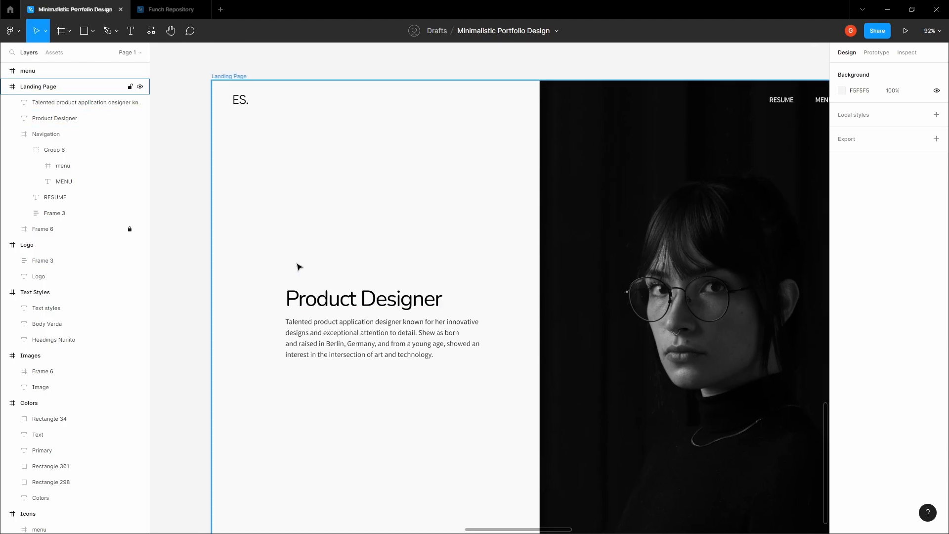
pyautogui.keyDown('ctrl'); pyautogui.click(291, 253); pyautogui.keyUp('ctrl')
pyautogui.scroll(5, 290, 252)
pyautogui.scroll(-4, 290, 252)
pyautogui.scroll(-3, 413, 251)
pyautogui.scroll(5, 339, 227)
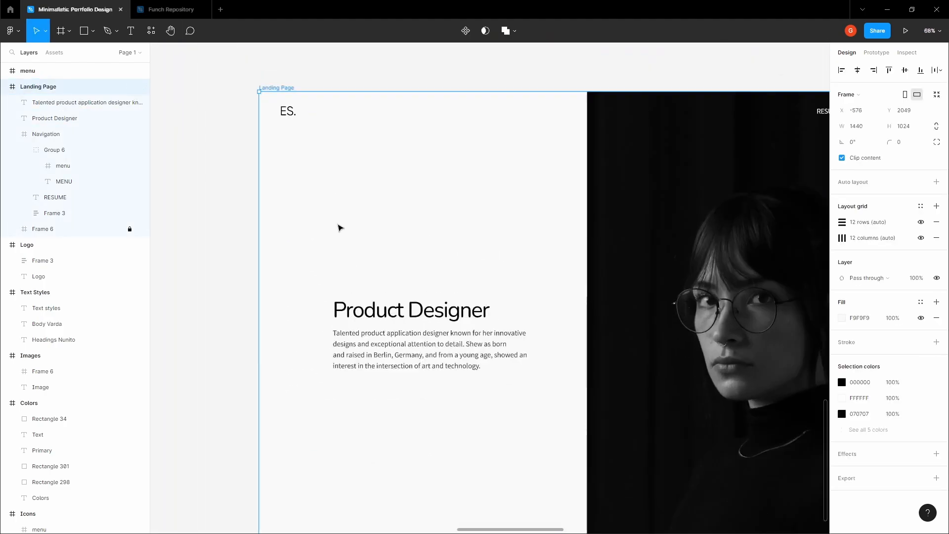
# - Add a text layer with the designer's name above the Product Designer heading
pyautogui.press('t')
pyautogui.click(346, 299)
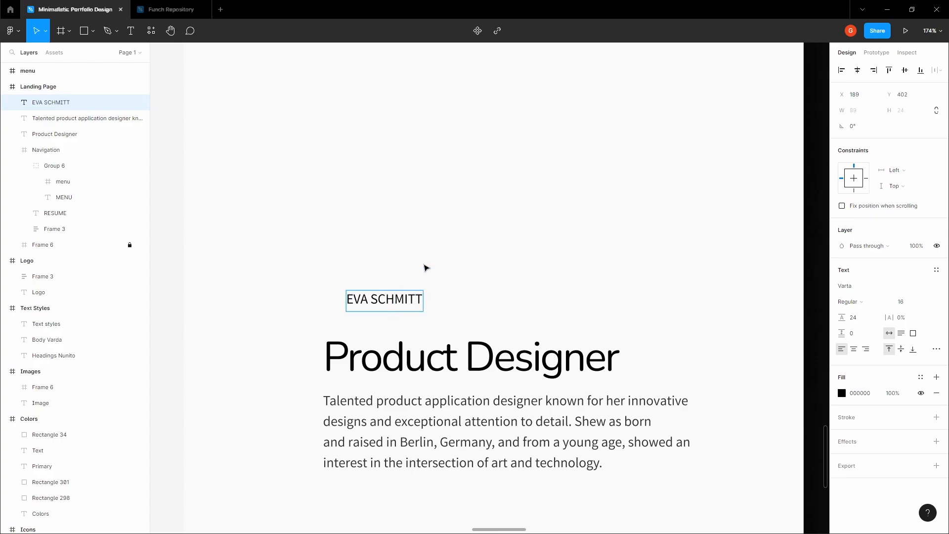
pyautogui.press('Escape')
# - Set the name text to Nunito at font size 20
pyautogui.click(860, 287)
pyautogui.write('Ni')
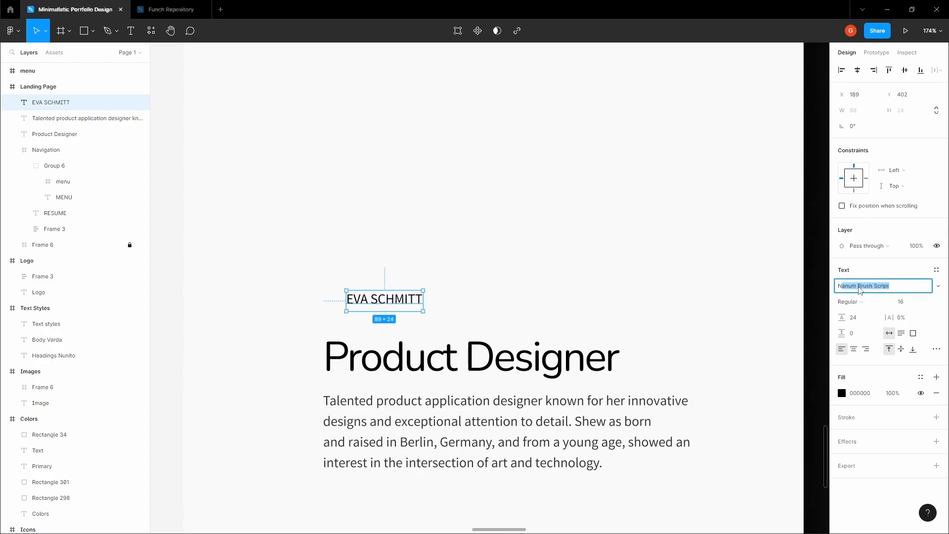
pyautogui.press('BackSpace')
pyautogui.press('BackSpace')
pyautogui.write('u')
pyautogui.press('Return')
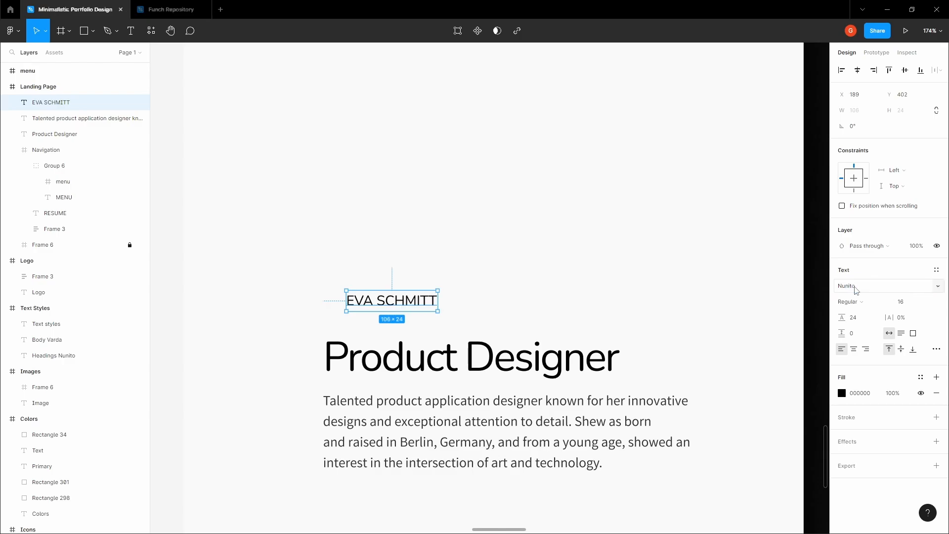
pyautogui.click(919, 303)
pyautogui.click(926, 302)
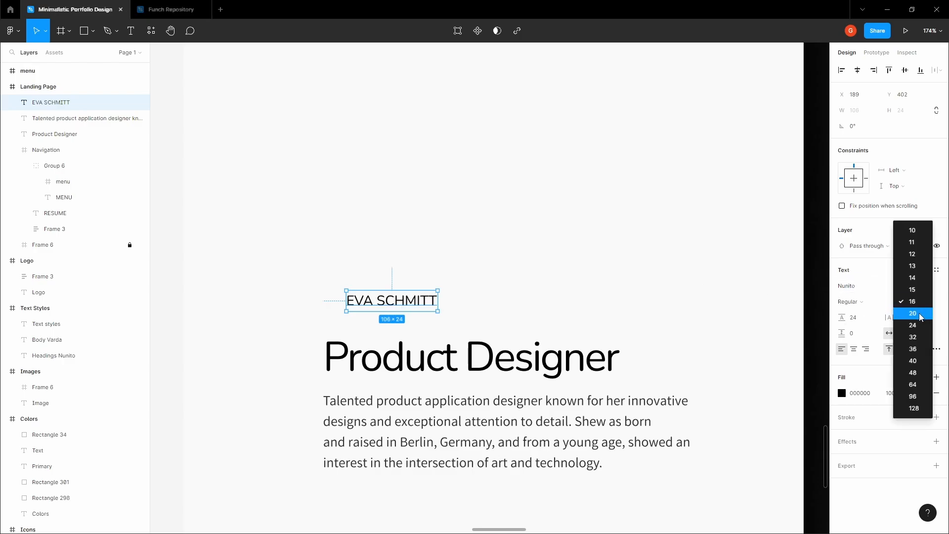
pyautogui.click(900, 317)
# - Show the layout grids and drag the name left to align with the paragraph
pyautogui.click(371, 274)
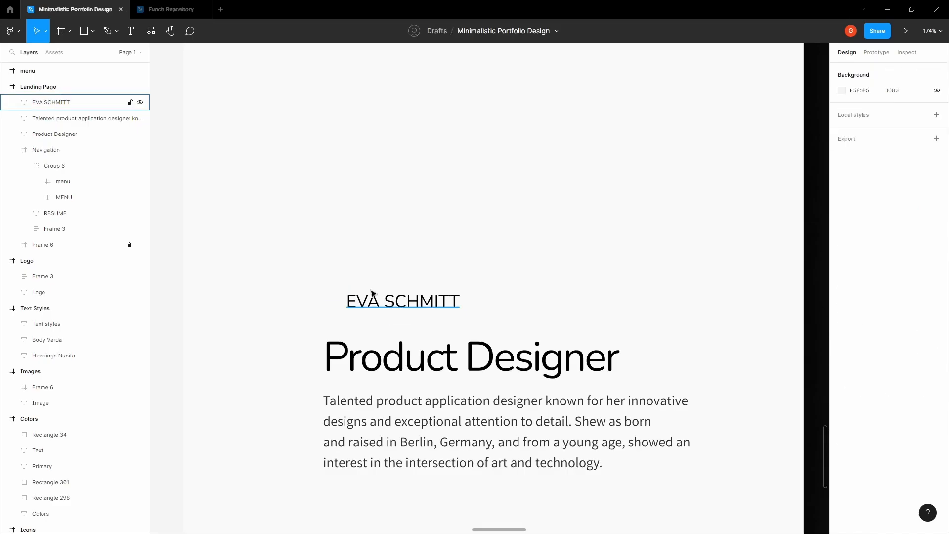
pyautogui.hotkey('shift', 'g')
pyautogui.click(371, 299)
pyautogui.scroll(4, 362, 300)
pyautogui.moveTo(361, 303); pyautogui.dragTo(282, 259)
pyautogui.scroll(-4, 288, 318)
pyautogui.click(201, 305)
# - Hide the grids and delete the last letter of the name
pyautogui.scroll(-1, 277, 272)
pyautogui.hotkey('ctrl', 'shift', '4')
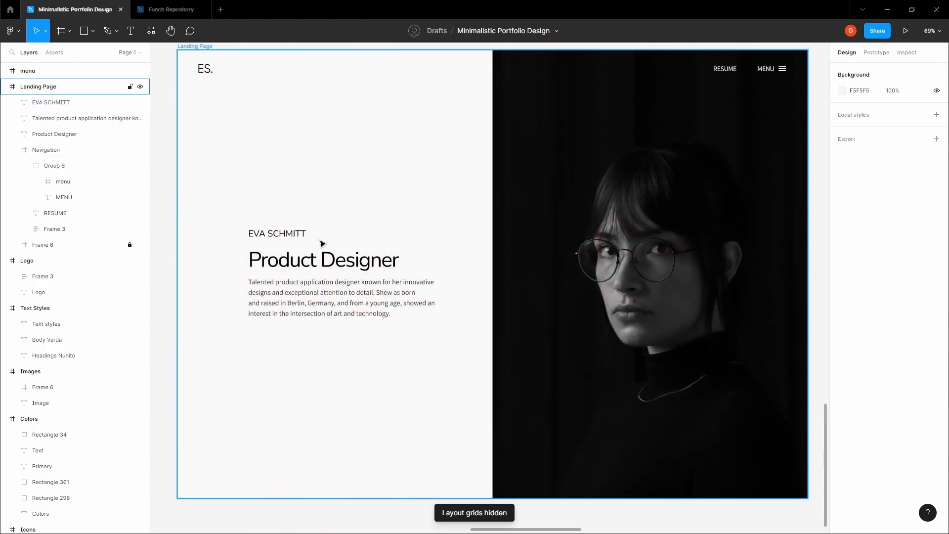
pyautogui.press('h')
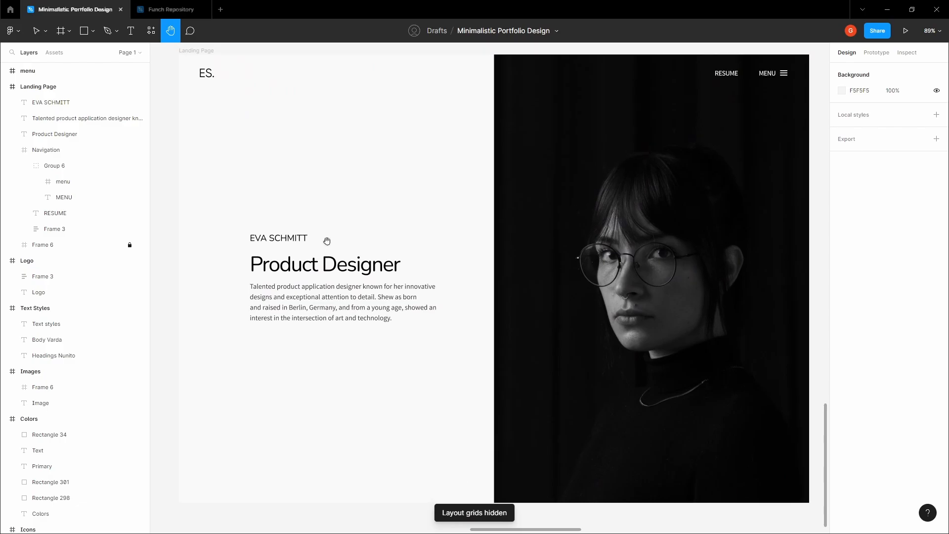
pyautogui.press('v')
pyautogui.doubleClick(285, 239)
pyautogui.scroll(4, 298, 240)
pyautogui.click(312, 237)
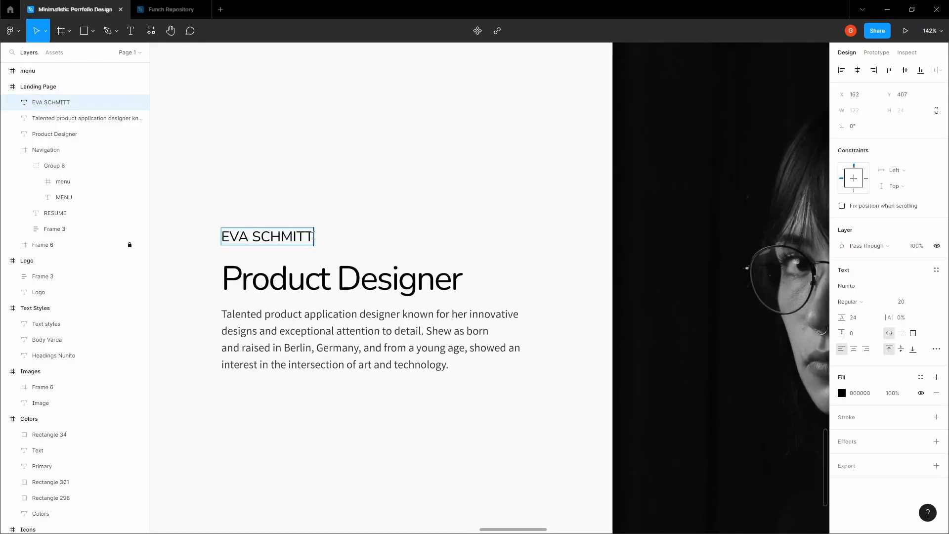
pyautogui.press('BackSpace')
pyautogui.scroll(-8, 352, 253)
pyautogui.click(248, 247)
# - Show the layout grids again on the Landing Page frame
pyautogui.press('h')
pyautogui.moveTo(248, 248); pyautogui.dragTo(220, 257)
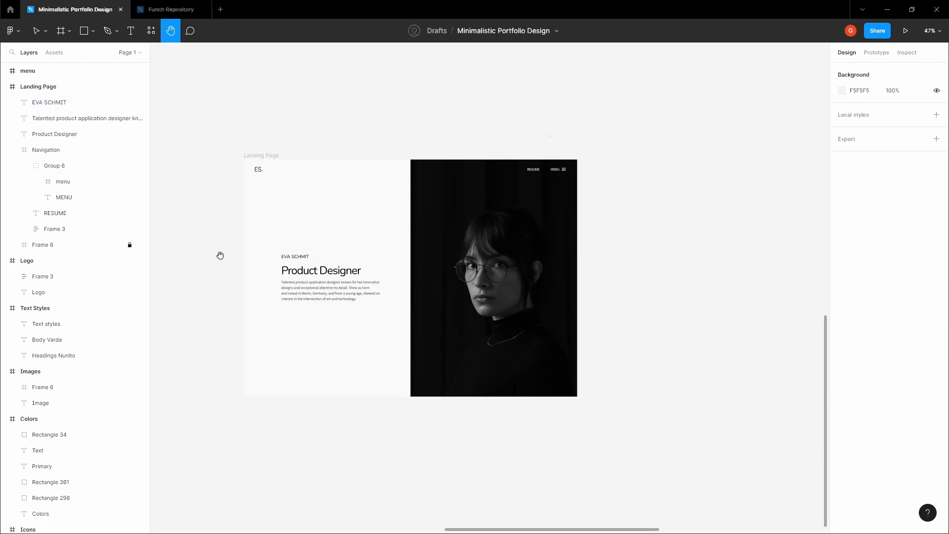
pyautogui.scroll(5, 323, 266)
pyautogui.moveTo(323, 266); pyautogui.dragTo(372, 243)
pyautogui.press('v')
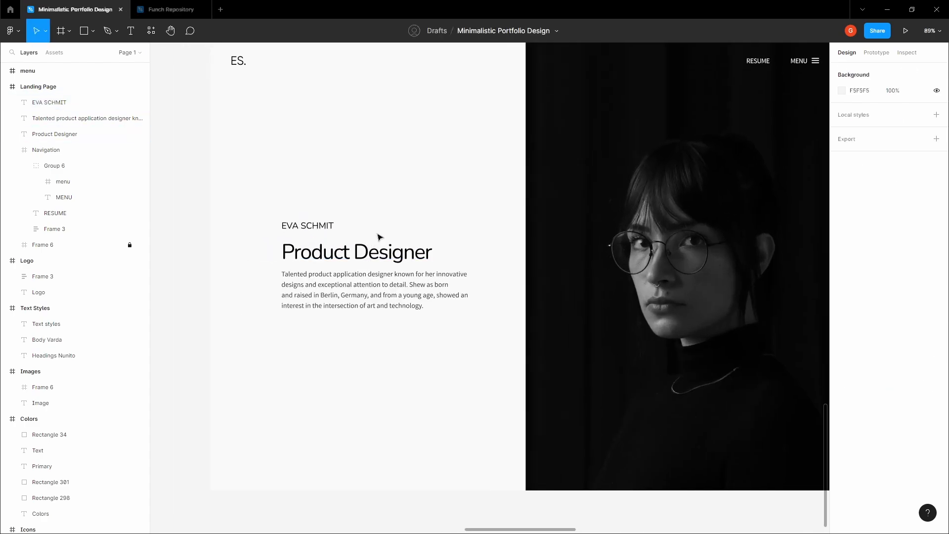
pyautogui.click(380, 237)
pyautogui.hotkey('ctrl', 'shift', '4')
pyautogui.press('h')
pyautogui.moveTo(339, 358); pyautogui.dragTo(360, 252)
pyautogui.scroll(3, 319, 311)
pyautogui.moveTo(313, 314); pyautogui.dragTo(344, 311)
# - Add a text layer reading 'Follow' below the intro paragraph
pyautogui.click(336, 318)
pyautogui.scroll(1, 313, 341)
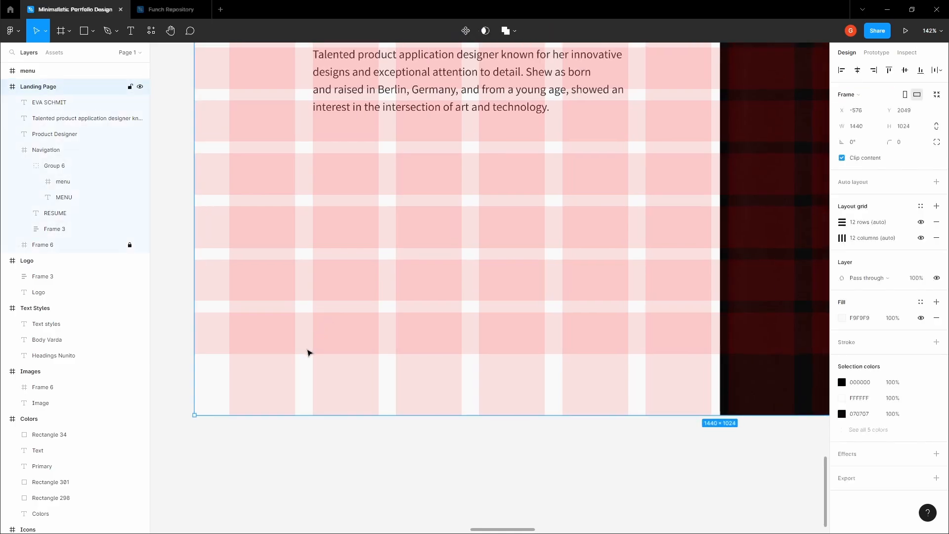
pyautogui.scroll(5, 323, 354)
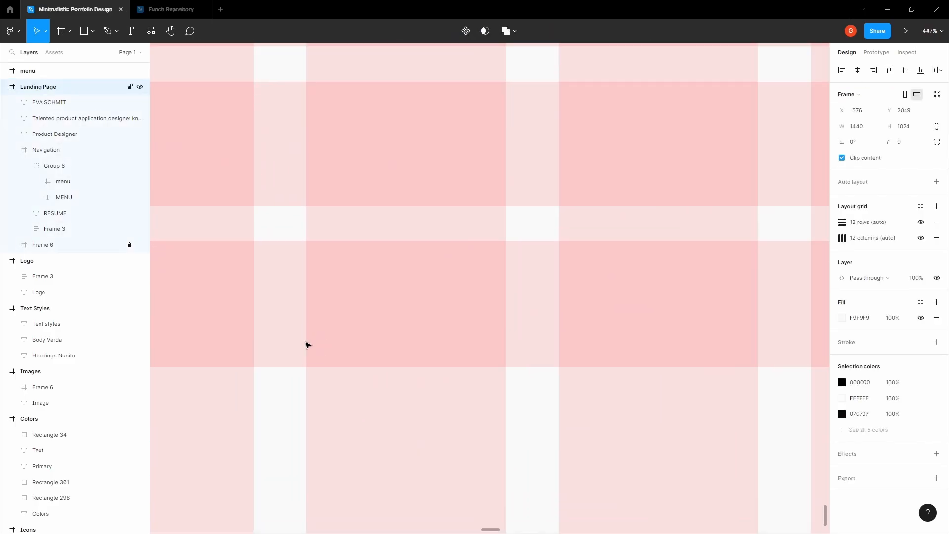
pyautogui.press('t')
pyautogui.click(316, 323)
pyautogui.write('F')
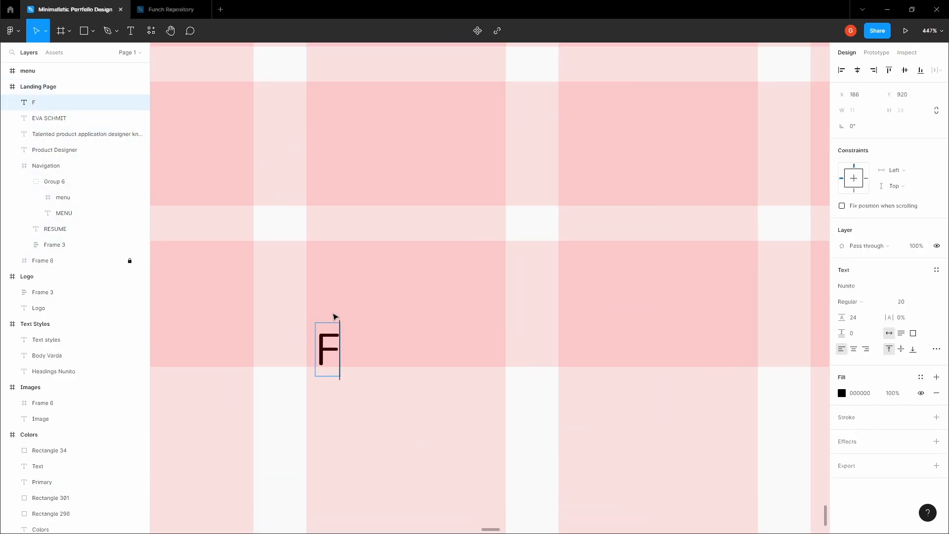
pyautogui.write('ollow')
pyautogui.press('Escape')
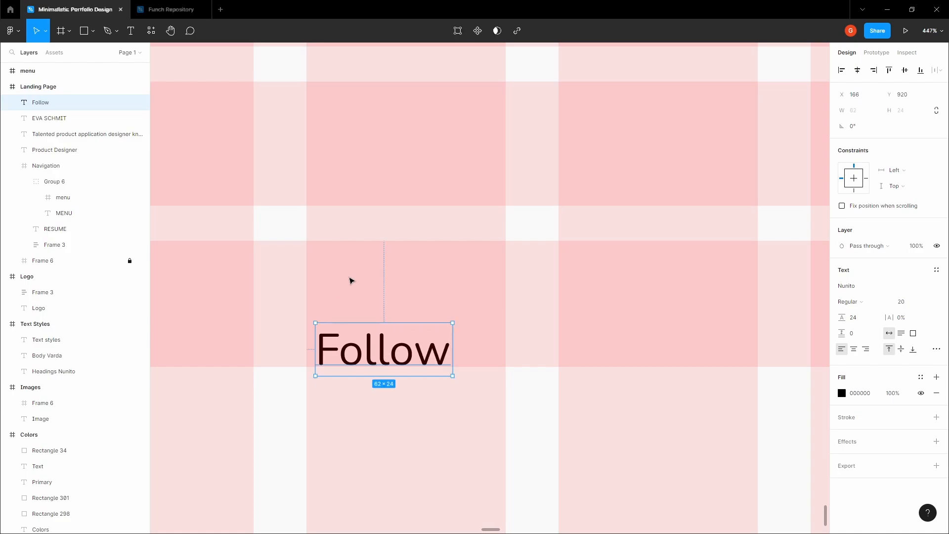
# - Set the Follow text size to 16
pyautogui.click(926, 303)
pyautogui.click(926, 291)
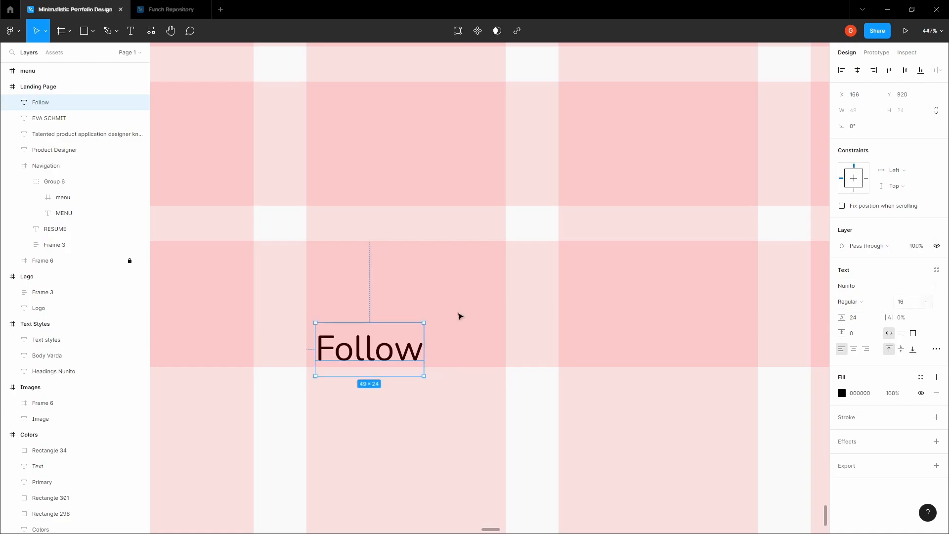
pyautogui.scroll(-4, 459, 317)
pyautogui.scroll(5, 459, 316)
pyautogui.scroll(-5, 459, 318)
pyautogui.scroll(5, 459, 318)
# - Check the intro paragraph's font, then nudge Follow slightly upward
pyautogui.click(496, 348)
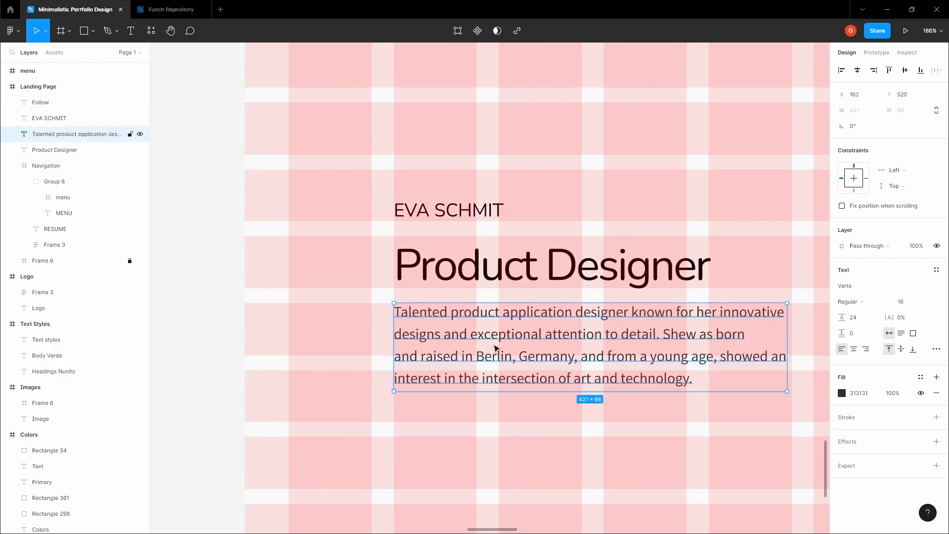
pyautogui.click(756, 421)
pyautogui.scroll(-5, 513, 430)
pyautogui.click(411, 405)
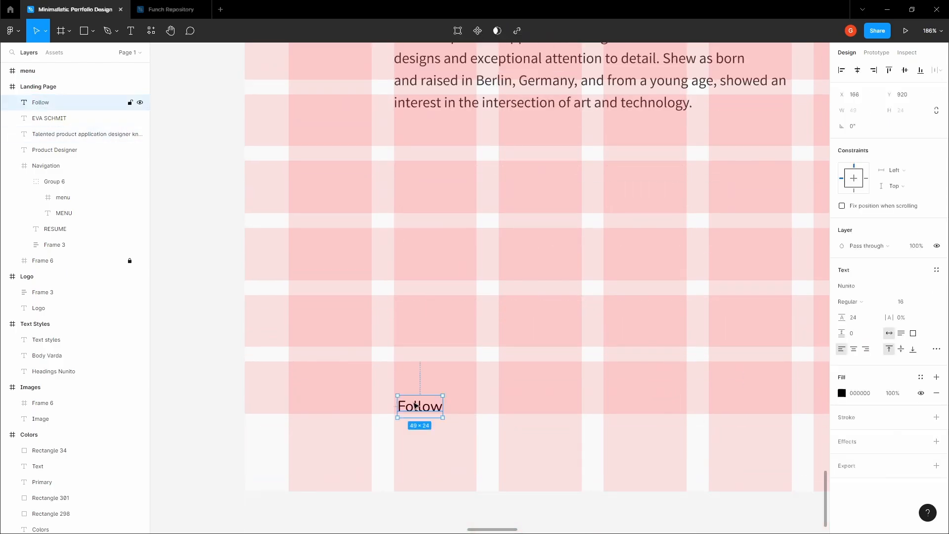
pyautogui.scroll(4, 426, 410)
pyautogui.click(416, 369)
pyautogui.click(377, 415)
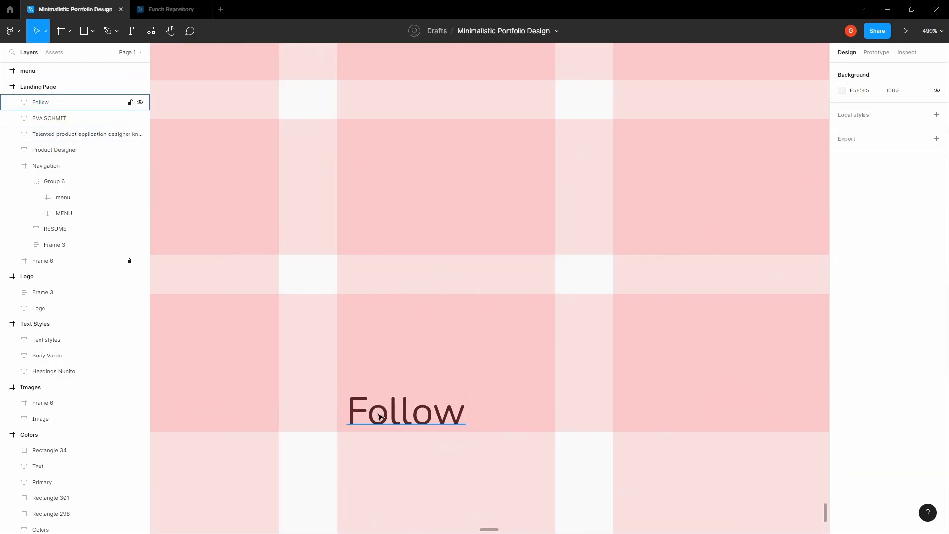
pyautogui.scroll(4, 366, 410)
pyautogui.moveTo(355, 406); pyautogui.dragTo(363, 391)
pyautogui.scroll(4, 371, 430)
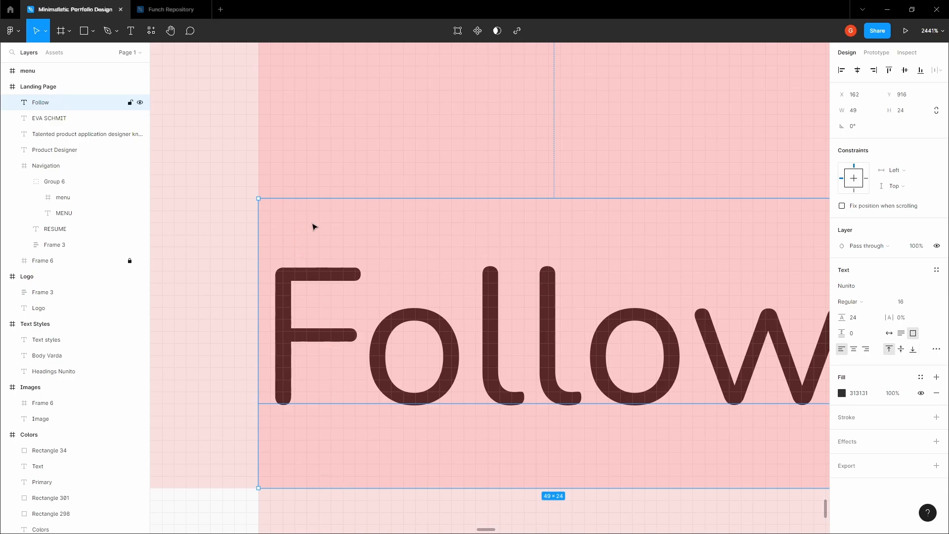
# - Set Follow to the Varta font, Auto width, and a height of 19
pyautogui.click(864, 291)
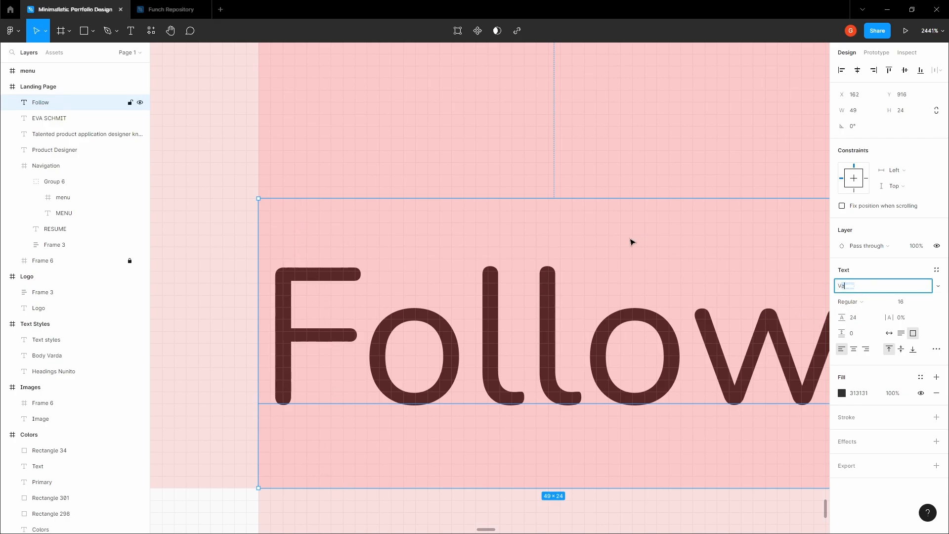
pyautogui.press('Return')
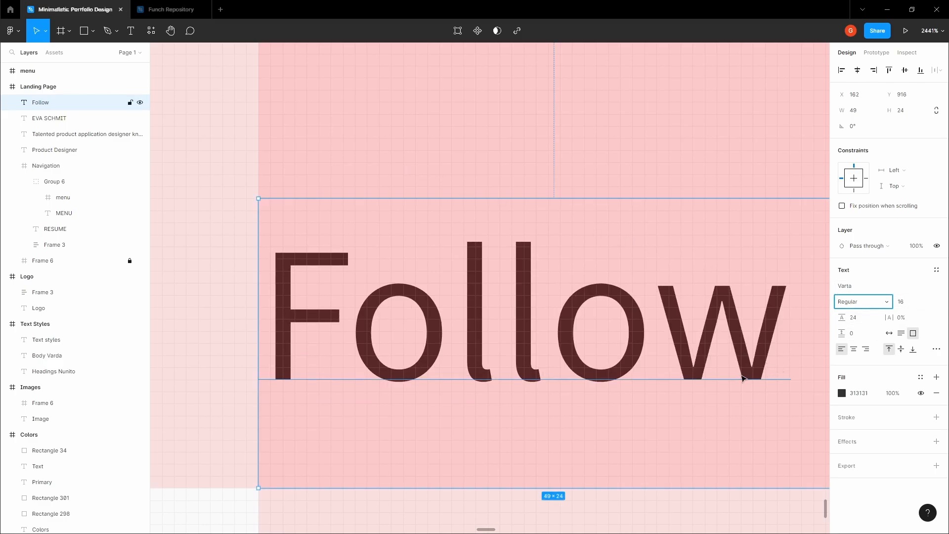
pyautogui.click(890, 334)
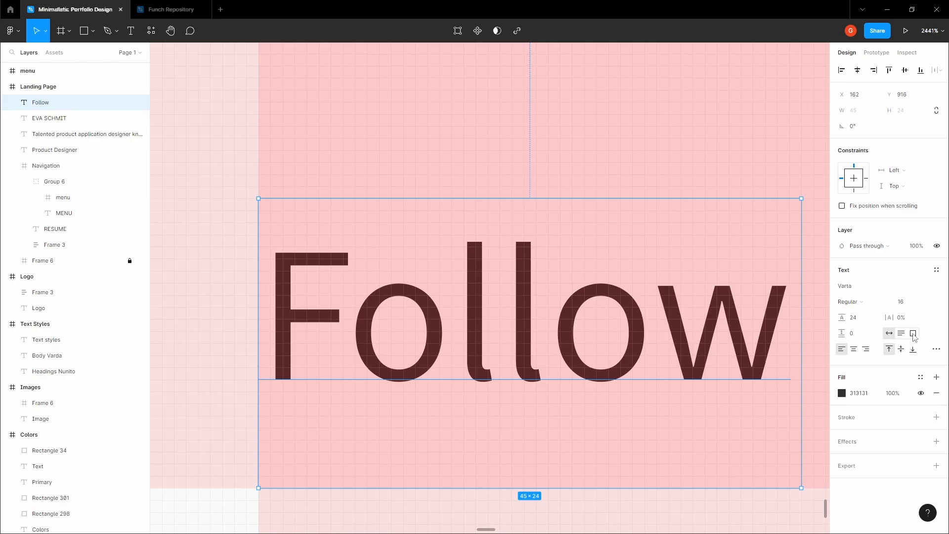
pyautogui.scroll(-1, 306, 400)
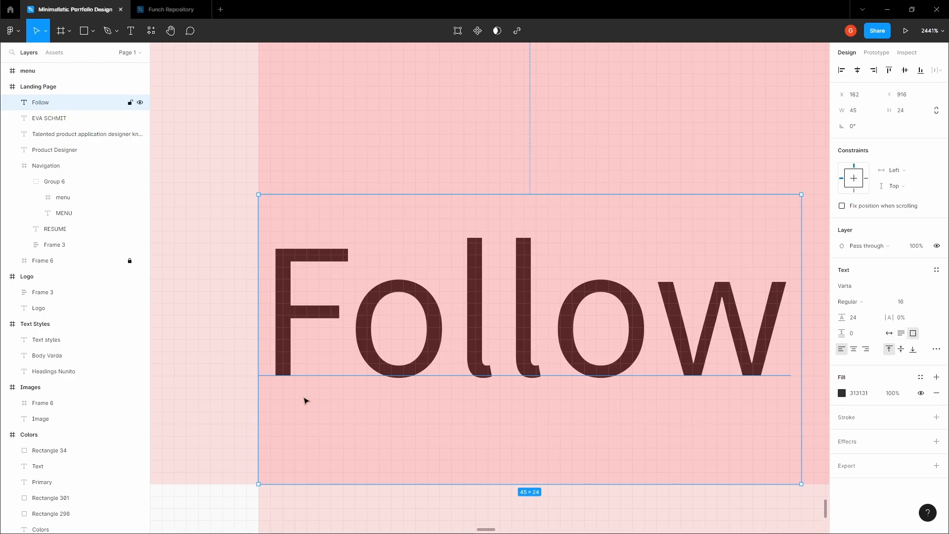
pyautogui.moveTo(320, 487); pyautogui.dragTo(325, 429)
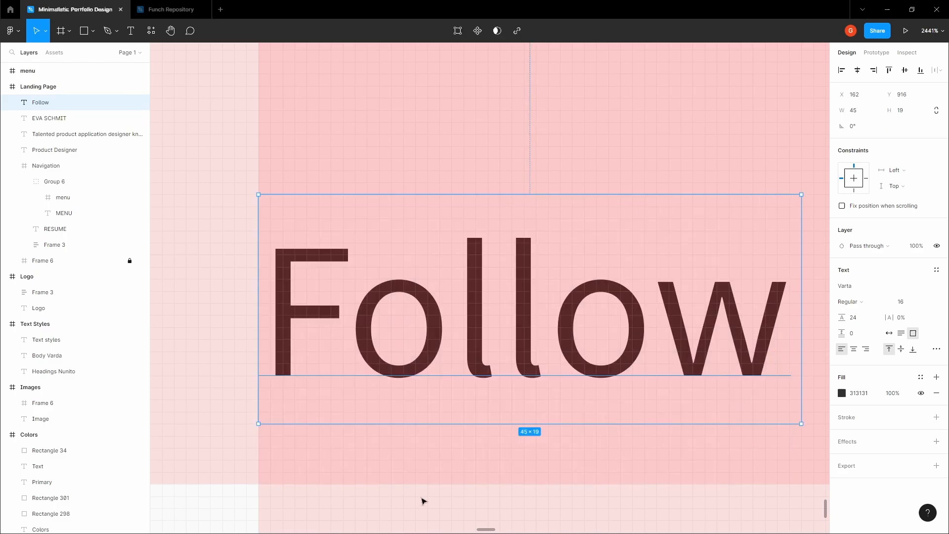
# - Move the Follow text slightly lower, to X 162, Y 921, near the page bottom
pyautogui.scroll(-5, 421, 503)
pyautogui.moveTo(407, 437); pyautogui.dragTo(367, 461)
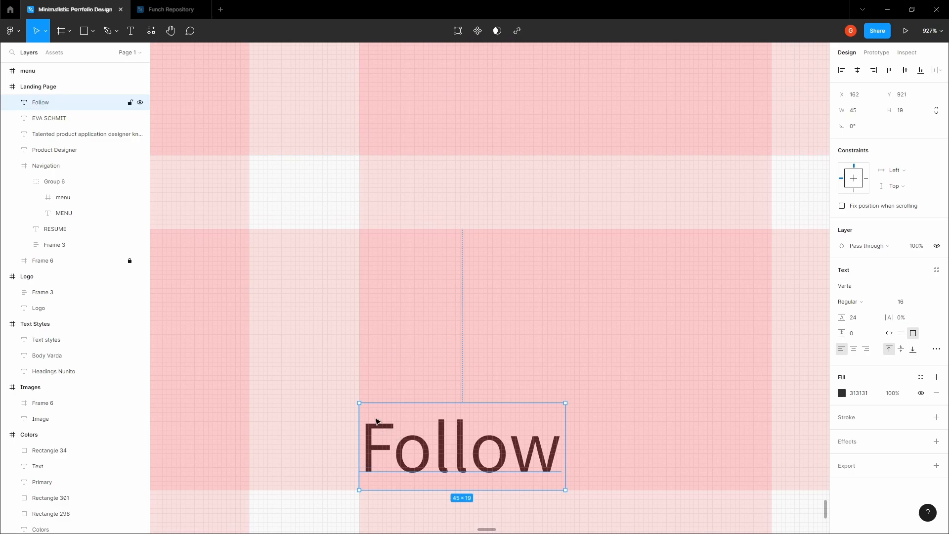
pyautogui.scroll(-5, 376, 421)
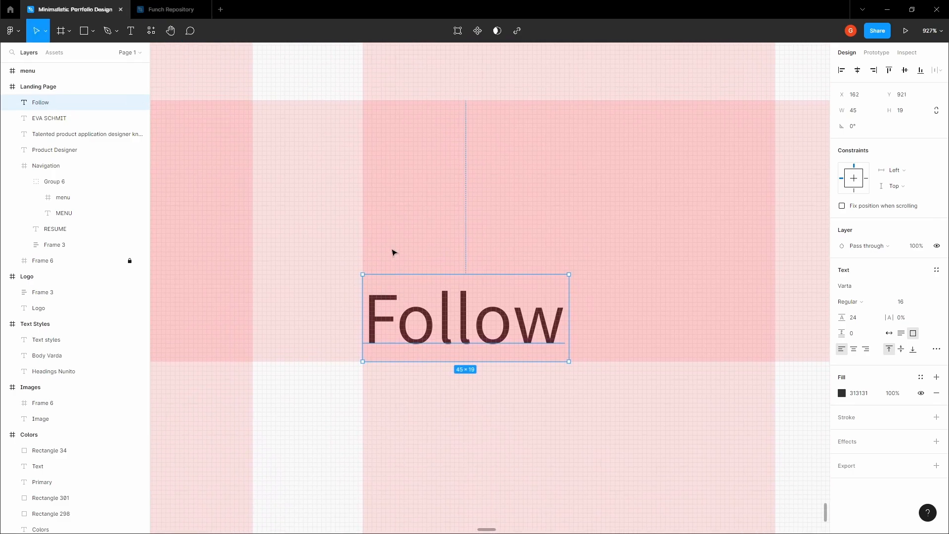
pyautogui.click(371, 264)
pyautogui.moveTo(379, 268); pyautogui.dragTo(335, 232)
pyautogui.click(375, 276)
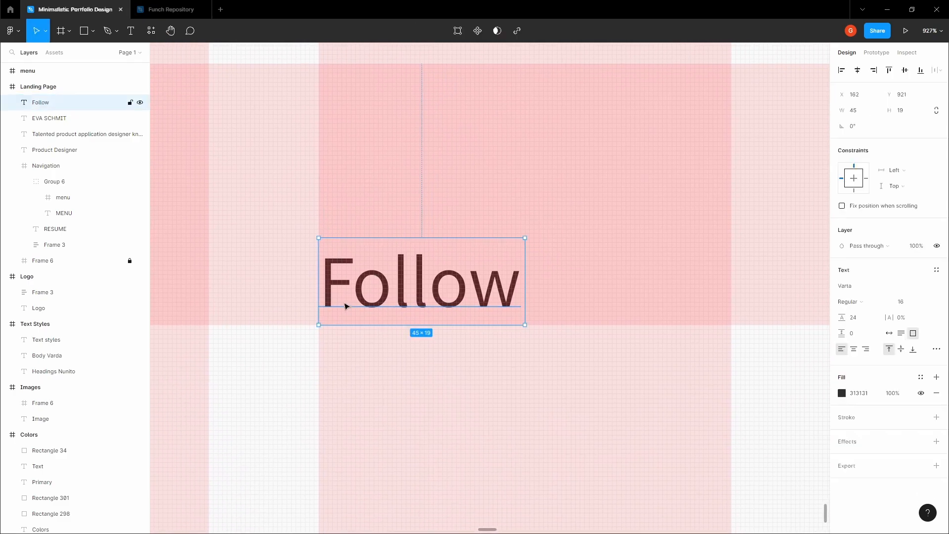
pyautogui.scroll(3, 315, 310)
pyautogui.scroll(3, 349, 310)
pyautogui.scroll(-6, 349, 316)
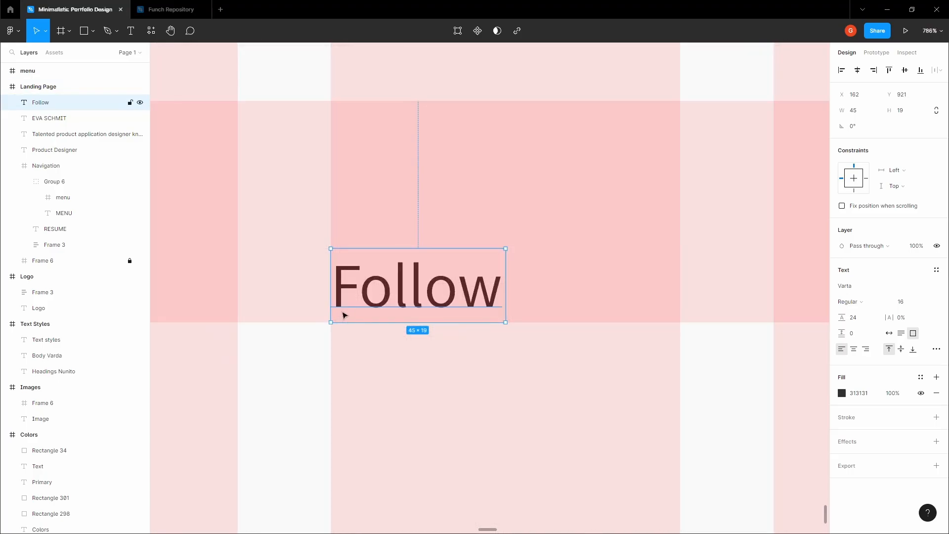
pyautogui.scroll(3, 353, 285)
pyautogui.scroll(-6, 359, 248)
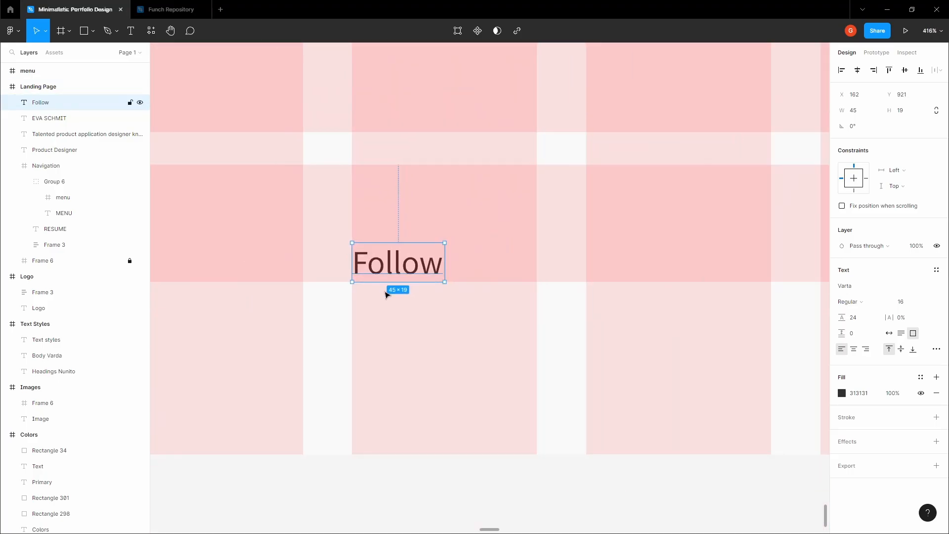
pyautogui.moveTo(386, 294); pyautogui.dragTo(377, 337)
pyautogui.click(383, 353)
pyautogui.scroll(-5, 383, 353)
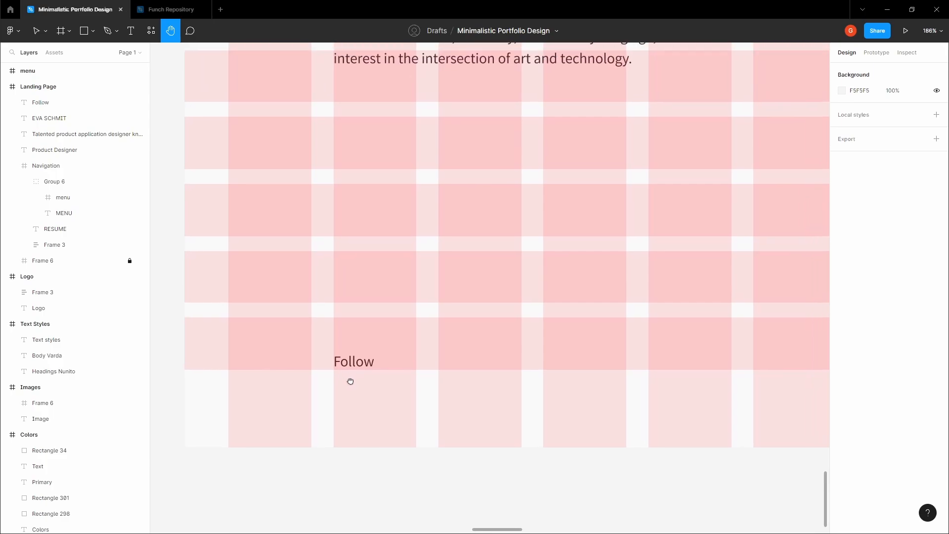
# - Turn off the layout grids on the landing page frame
pyautogui.press('v')
pyautogui.click(352, 384)
pyautogui.hotkey('ctrl', 'shift', '4')
pyautogui.press('space')
# - Pan over to the Icons frame with the menu, Behance, Twitter, LinkedIn and arrow icons
pyautogui.moveTo(427, 312); pyautogui.dragTo(354, 407)
pyautogui.scroll(-5, 370, 364)
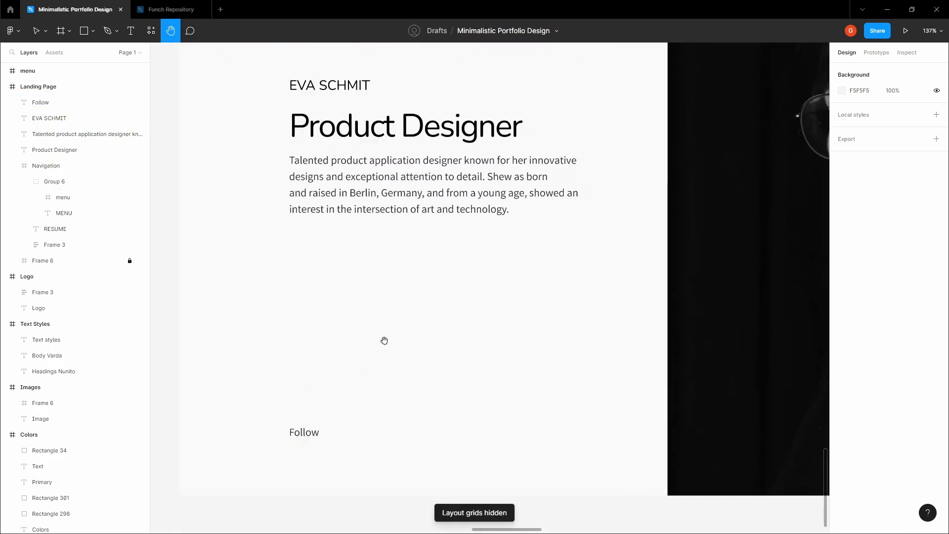
pyautogui.moveTo(440, 287); pyautogui.dragTo(351, 382)
pyautogui.moveTo(578, 255); pyautogui.dragTo(465, 348)
pyautogui.scroll(-2, 465, 348)
pyautogui.moveTo(550, 254); pyautogui.dragTo(467, 386)
pyautogui.scroll(-3, 554, 271)
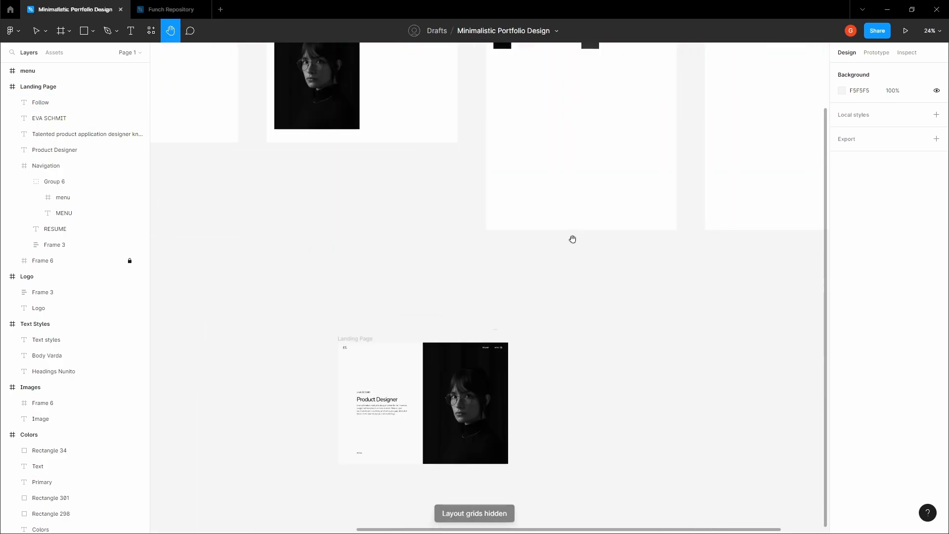
pyautogui.moveTo(661, 160); pyautogui.dragTo(454, 430)
pyautogui.scroll(1, 546, 279)
pyautogui.scroll(10, 542, 273)
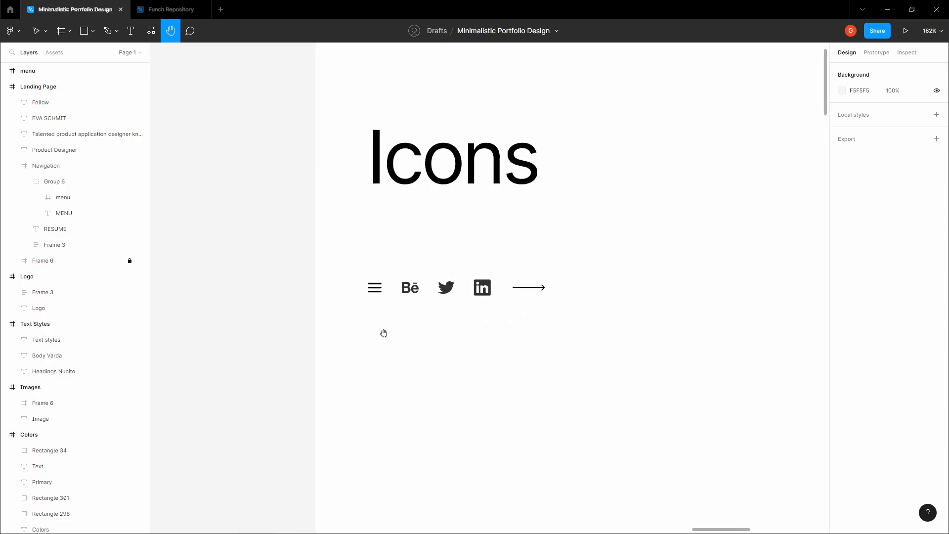
pyautogui.moveTo(338, 323); pyautogui.dragTo(403, 262)
# - Paste the Behance, Twitter and LinkedIn icons into the Landing Page near its bottom
pyautogui.moveTo(401, 318); pyautogui.dragTo(553, 238)
pyautogui.click(247, 287)
pyautogui.scroll(-3, 227, 287)
pyautogui.moveTo(227, 286); pyautogui.dragTo(347, 244)
pyautogui.scroll(-4, 346, 245)
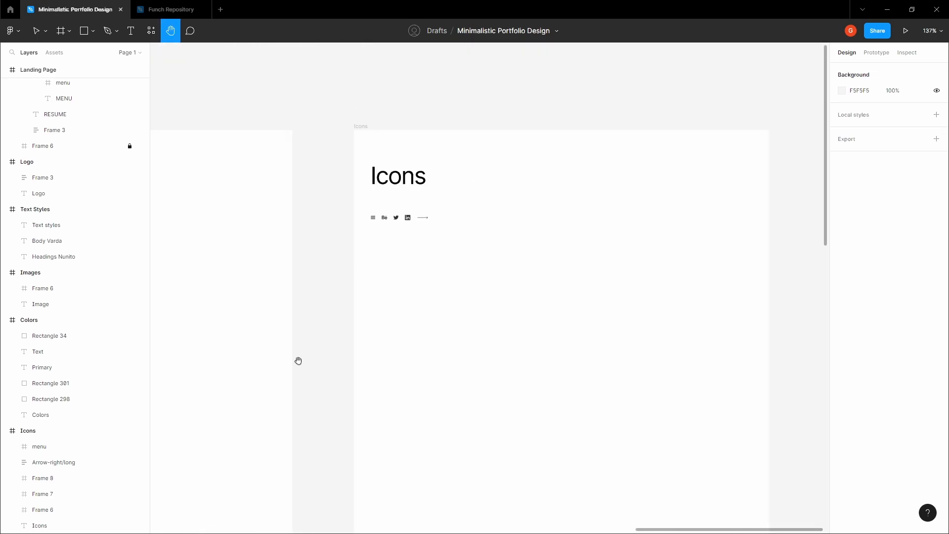
pyautogui.moveTo(298, 360); pyautogui.dragTo(572, 212)
pyautogui.scroll(-4, 378, 306)
pyautogui.moveTo(254, 492); pyautogui.dragTo(420, 287)
pyautogui.click(422, 303)
pyautogui.scroll(3, 422, 303)
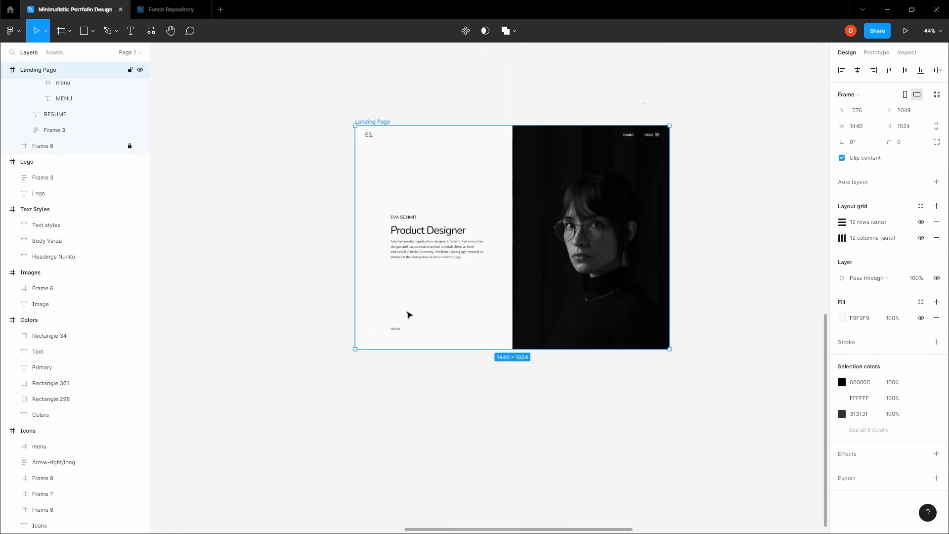
pyautogui.hotkey('ctrl', 'v')
pyautogui.moveTo(392, 202); pyautogui.dragTo(394, 334)
pyautogui.scroll(5, 395, 334)
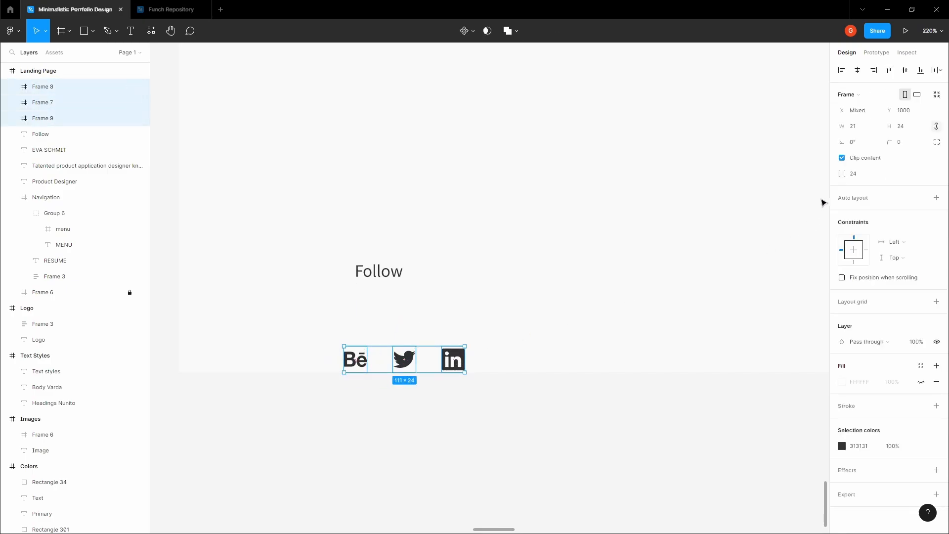
# - Space the three social icons 12 apart beneath Follow, turn layout grids back on, and group them
pyautogui.press('Tab')
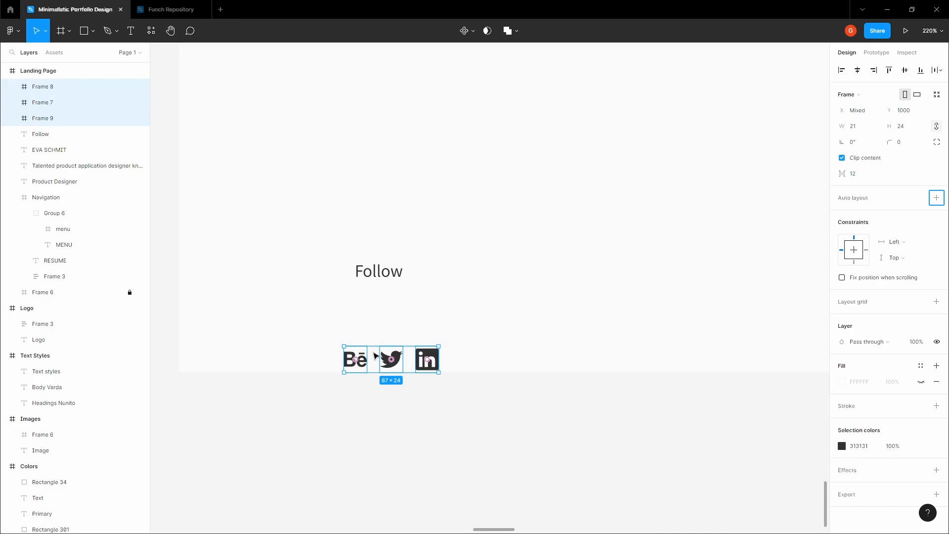
pyautogui.moveTo(375, 355); pyautogui.dragTo(390, 318)
pyautogui.click(410, 288)
pyautogui.hotkey('ctrl', 'shift', '4')
pyautogui.click(376, 320)
pyautogui.scroll(2, 377, 321)
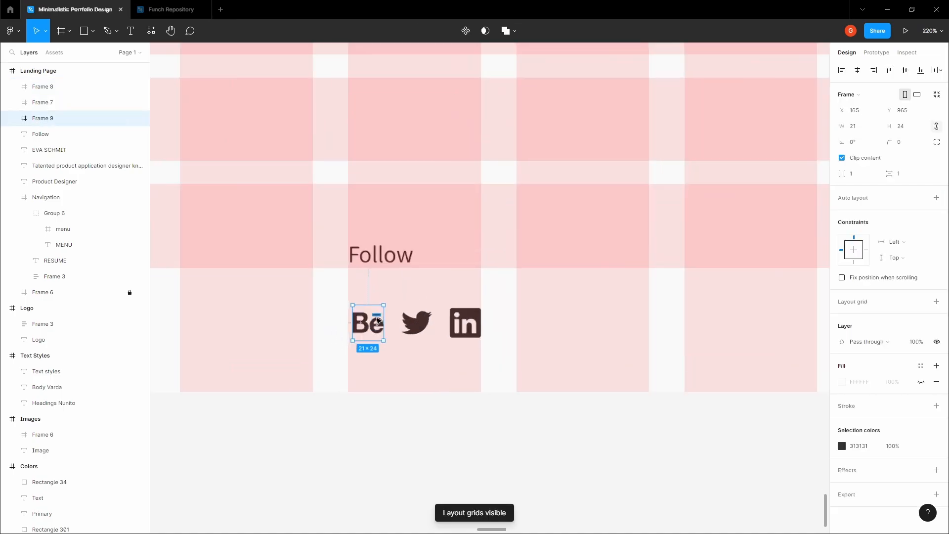
pyautogui.scroll(3, 377, 320)
pyautogui.keyDown('shift'); pyautogui.click(448, 322); pyautogui.keyUp('shift')
pyautogui.keyDown('shift'); pyautogui.click(528, 311); pyautogui.keyUp('shift')
pyautogui.hotkey('ctrl', 'g')
# - Nudge the icon group so it sits 12 px below the Follow label
pyautogui.moveTo(357, 310); pyautogui.dragTo(348, 288)
pyautogui.scroll(3, 348, 288)
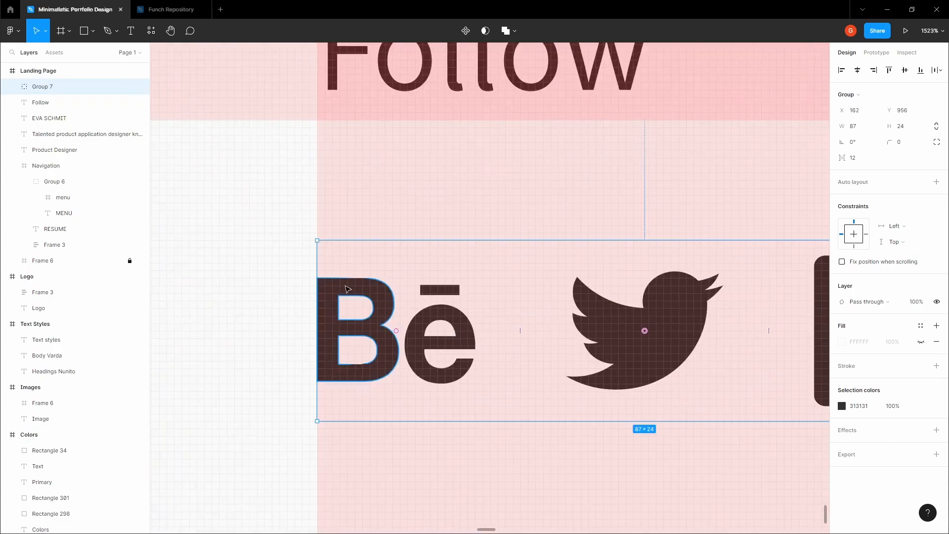
pyautogui.scroll(-3, 348, 288)
pyautogui.press('Up')
pyautogui.press('Up')
pyautogui.press('Up')
pyautogui.press('Up')
pyautogui.press('Up')
pyautogui.press('Up')
pyautogui.press('Up')
pyautogui.press('Up')
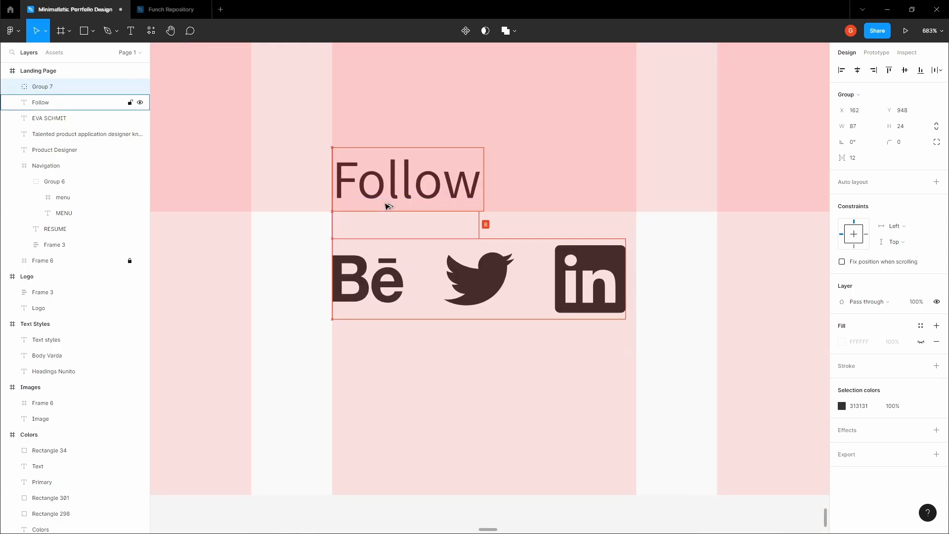
pyautogui.press('Down')
pyautogui.press('Down')
pyautogui.press('Down')
pyautogui.press('Down')
pyautogui.scroll(-3, 388, 204)
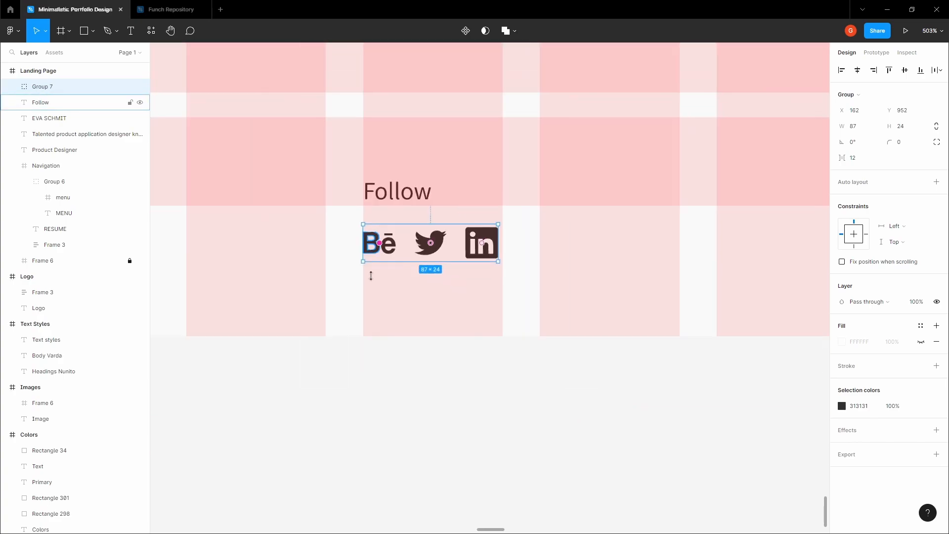
pyautogui.click(421, 343)
pyautogui.moveTo(421, 343); pyautogui.dragTo(366, 394)
pyautogui.scroll(-3, 398, 334)
pyautogui.moveTo(427, 194); pyautogui.dragTo(353, 377)
pyautogui.scroll(-2, 353, 377)
pyautogui.moveTo(320, 322); pyautogui.dragTo(349, 314)
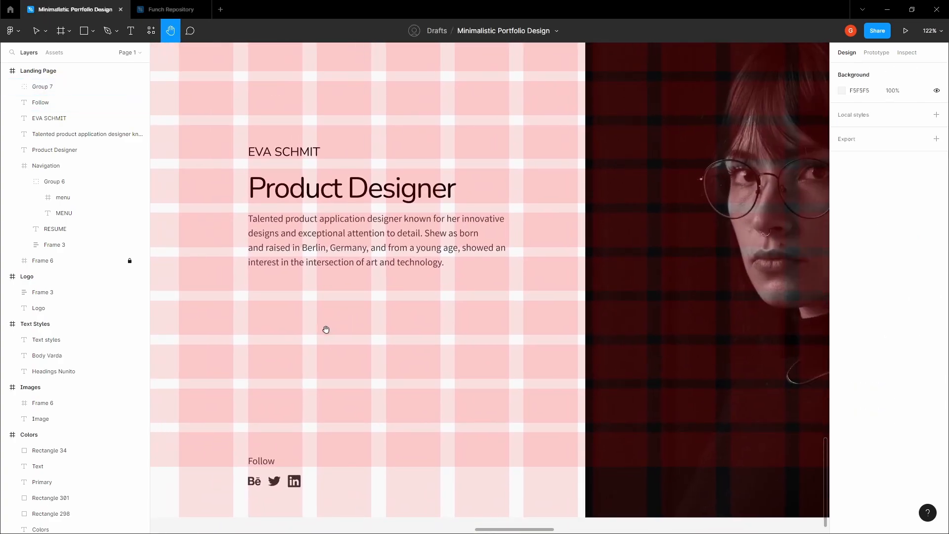
# - Copy the Arrow-right/long icon from the Icons frame
pyautogui.press('v')
pyautogui.press('h')
pyautogui.moveTo(298, 290); pyautogui.dragTo(286, 318)
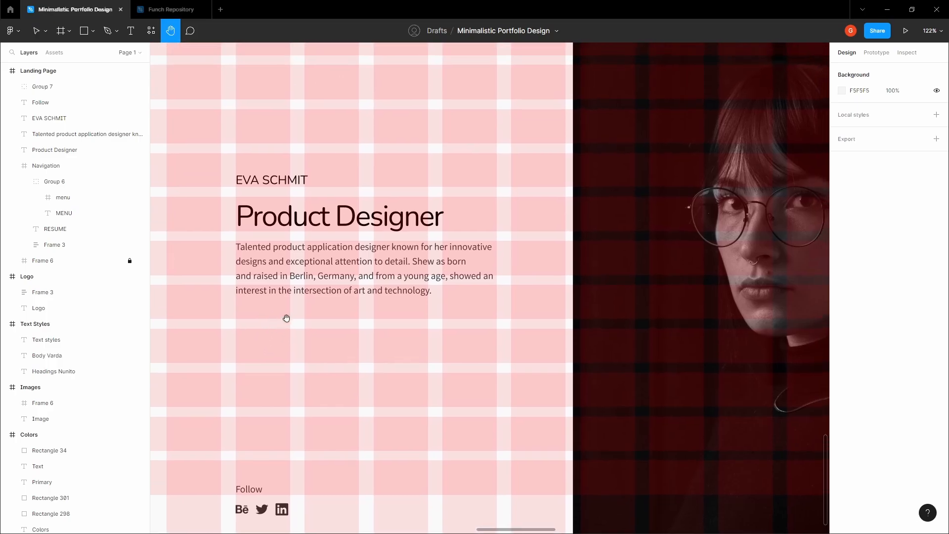
pyautogui.scroll(-4, 346, 313)
pyautogui.moveTo(444, 248); pyautogui.dragTo(401, 346)
pyautogui.scroll(-2, 406, 336)
pyautogui.moveTo(530, 200); pyautogui.dragTo(407, 383)
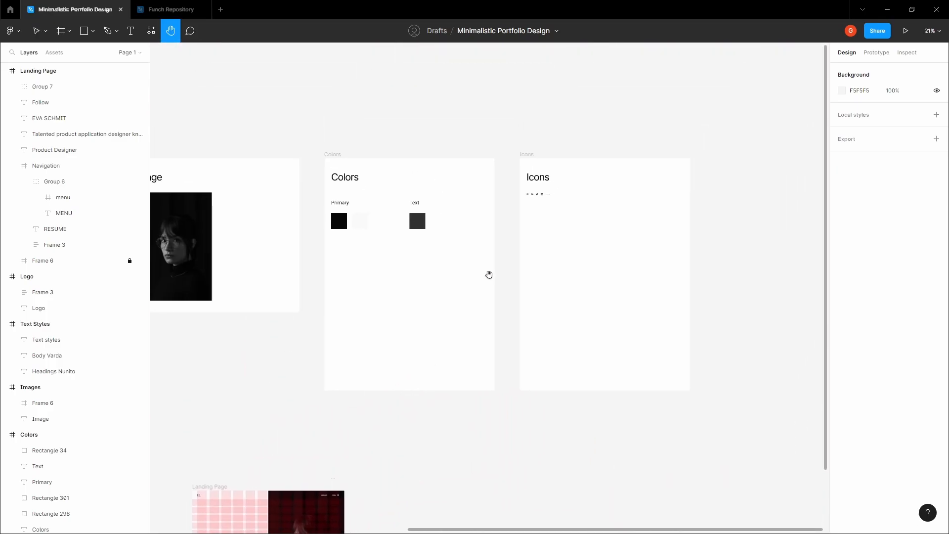
pyautogui.scroll(5, 538, 224)
pyautogui.press('v')
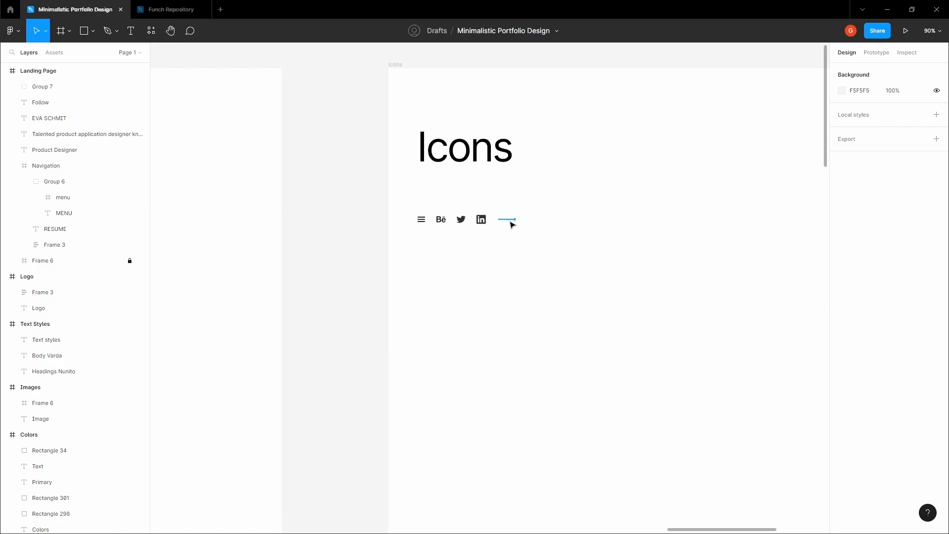
pyautogui.scroll(3, 511, 221)
pyautogui.scroll(2, 445, 308)
pyautogui.click(450, 303)
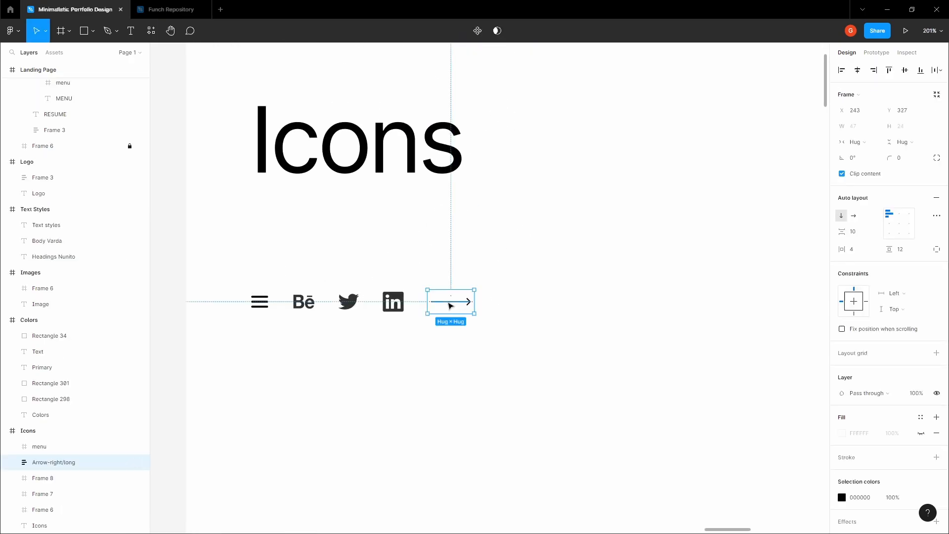
pyautogui.scroll(3, 455, 300)
pyautogui.rightClick(448, 296)
pyautogui.click(472, 242)
pyautogui.scroll(-3, 472, 244)
pyautogui.press('h')
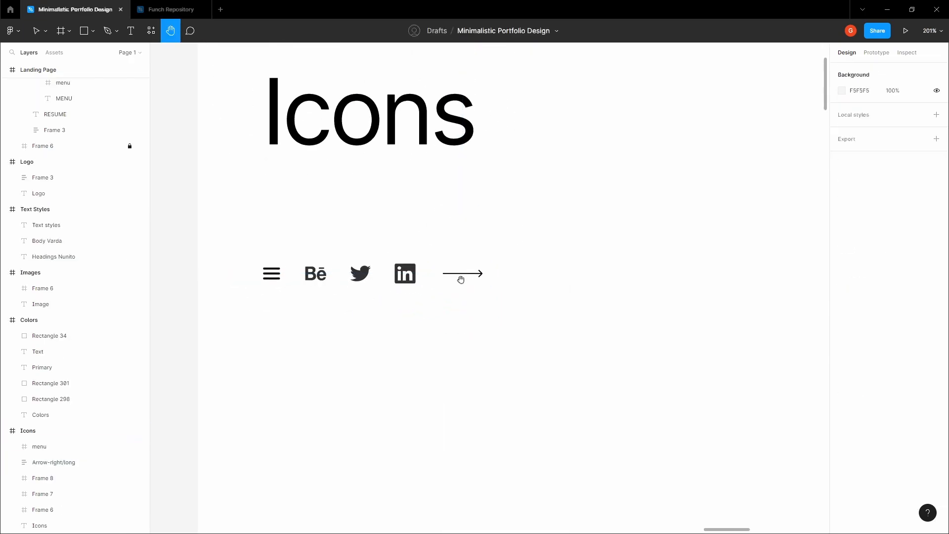
pyautogui.press('v')
pyautogui.click(464, 283)
pyautogui.click(475, 239)
# - Remove an accidentally drawn rectangle and return to the Landing Page
pyautogui.scroll(-5, 470, 257)
pyautogui.press('h')
pyautogui.scroll(-3, 354, 333)
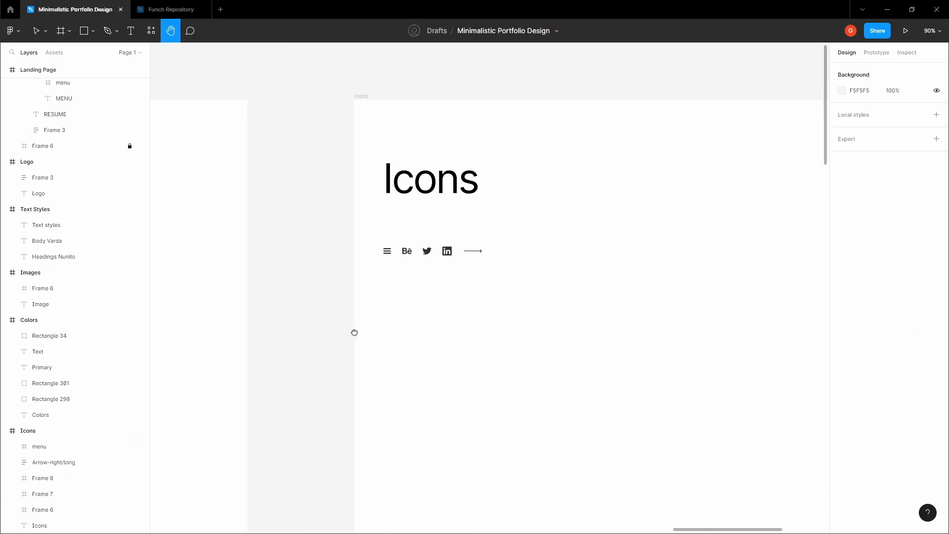
pyautogui.scroll(-5, 355, 370)
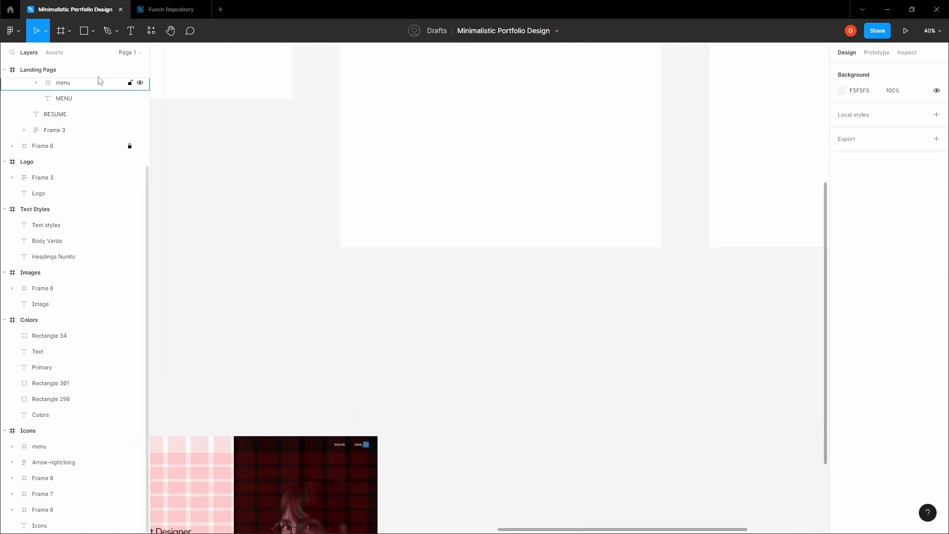
pyautogui.click(70, 36)
pyautogui.click(93, 31)
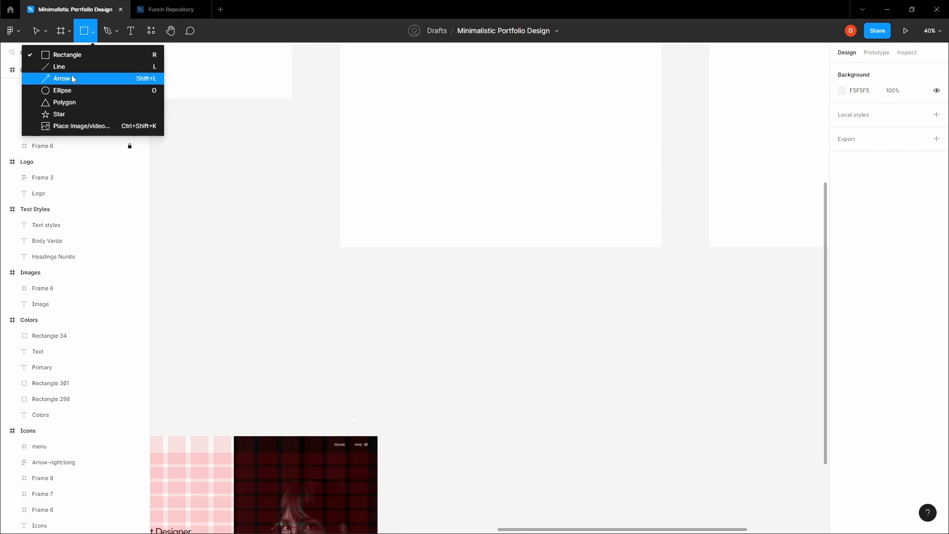
pyautogui.click(92, 29)
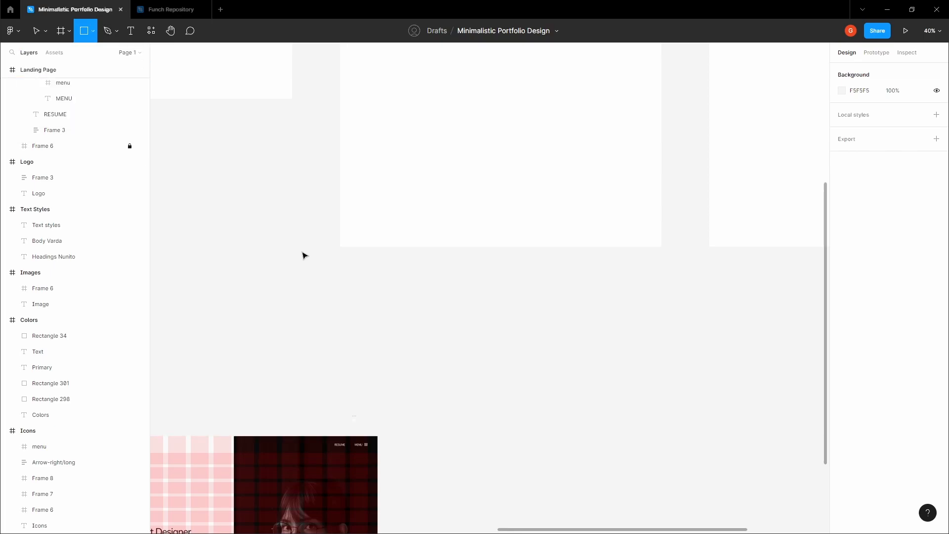
pyautogui.click(302, 251)
pyautogui.press('space')
pyautogui.moveTo(293, 311); pyautogui.dragTo(351, 182)
pyautogui.press('Delete')
pyautogui.press('space')
pyautogui.moveTo(316, 222); pyautogui.dragTo(438, 120)
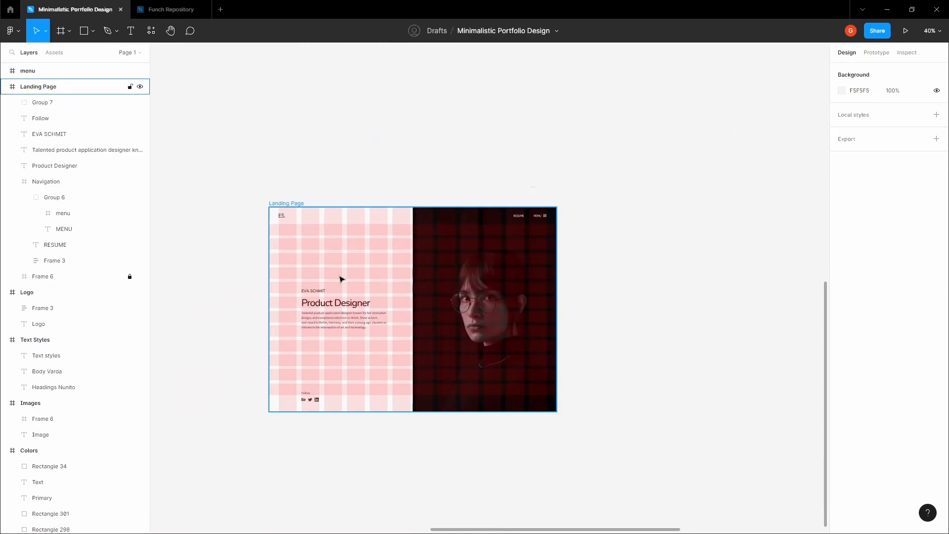
# - Paste the long right arrow into the Landing Page and place it below the intro paragraph
pyautogui.click(339, 277)
pyautogui.press('space')
pyautogui.moveTo(325, 267); pyautogui.dragTo(331, 247)
pyautogui.scroll(6, 311, 312)
pyautogui.hotkey('ctrl', 'v')
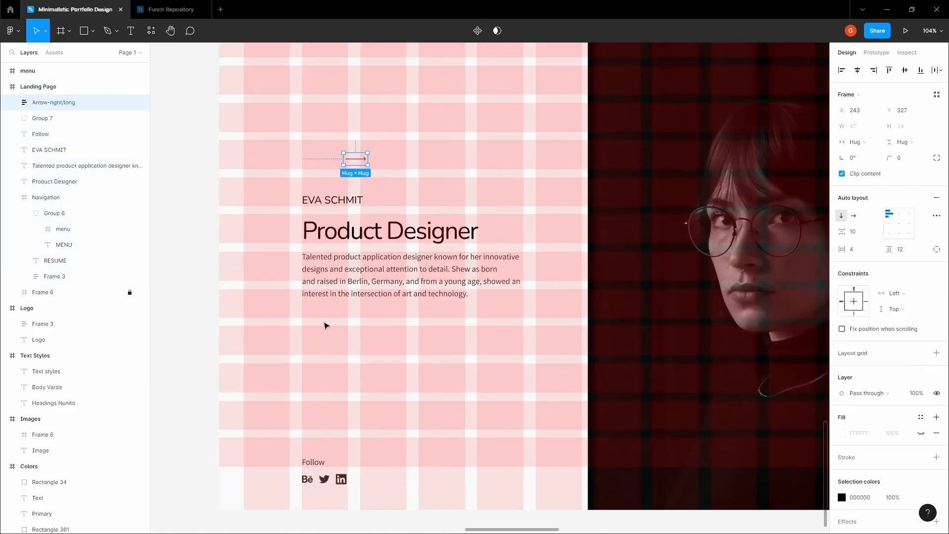
pyautogui.moveTo(370, 159); pyautogui.dragTo(530, 340)
pyautogui.scroll(6, 382, 331)
pyautogui.click(330, 325)
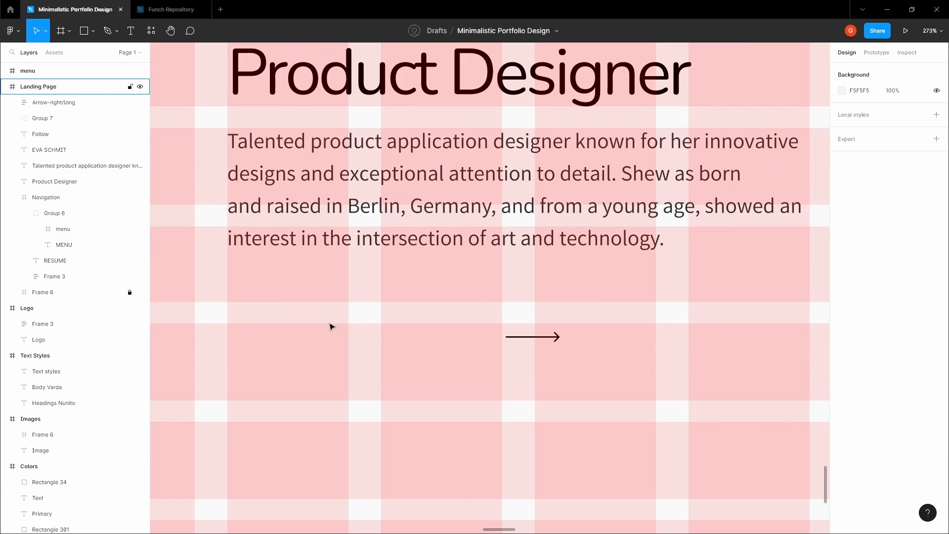
pyautogui.click(330, 325)
pyautogui.scroll(-5, 330, 326)
# - Add the text 'Learn more about Eva' left of the arrow and align it with the arrow
pyautogui.scroll(3, 318, 324)
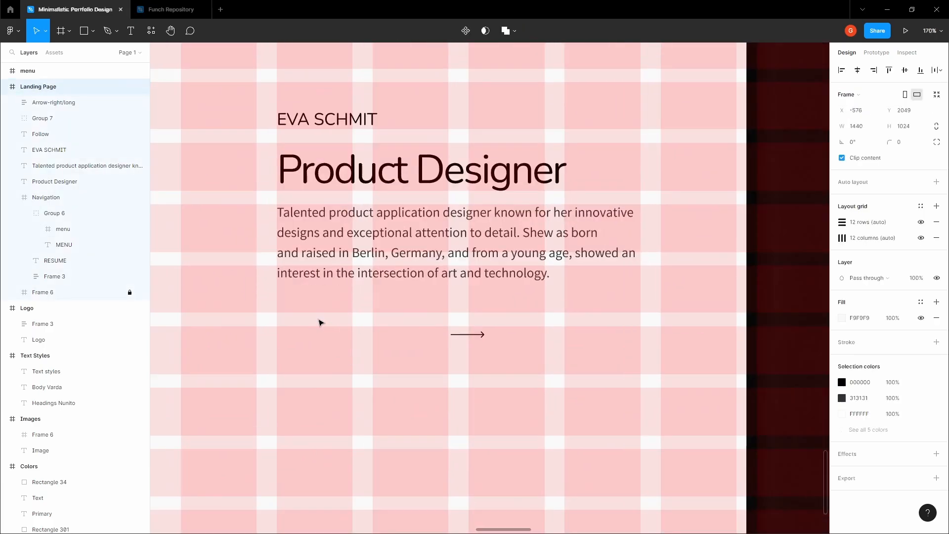
pyautogui.press('t')
pyautogui.click(319, 324)
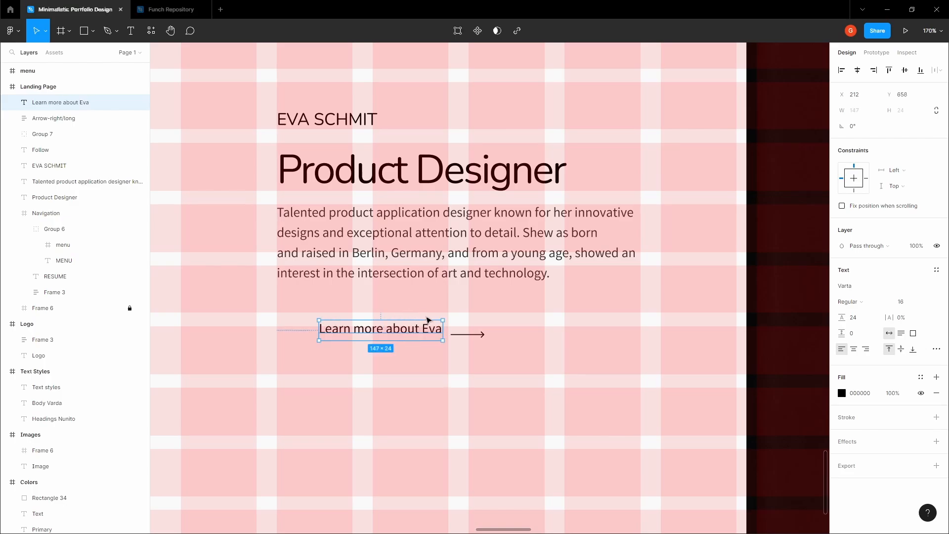
pyautogui.keyDown('shift'); pyautogui.click(478, 335); pyautogui.keyUp('shift')
pyautogui.hotkey('alt', 'v')
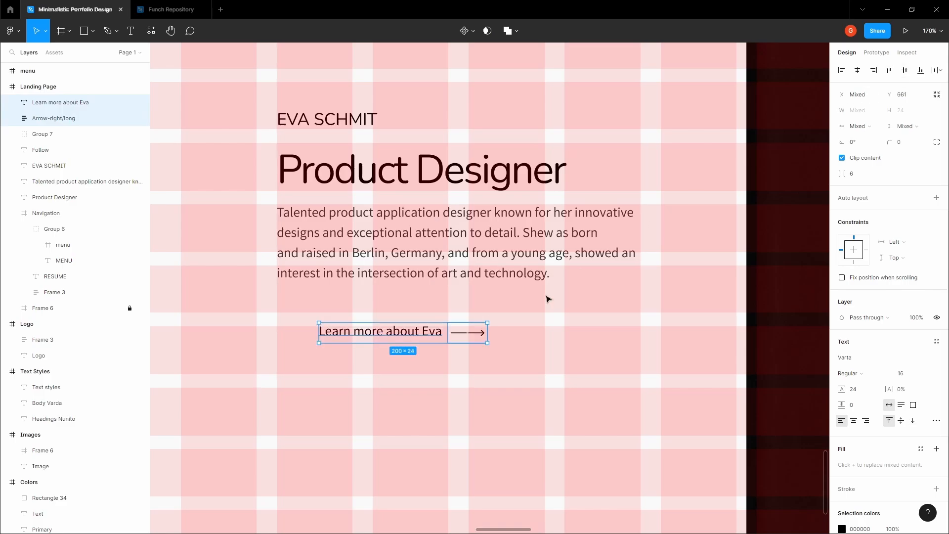
pyautogui.click(465, 336)
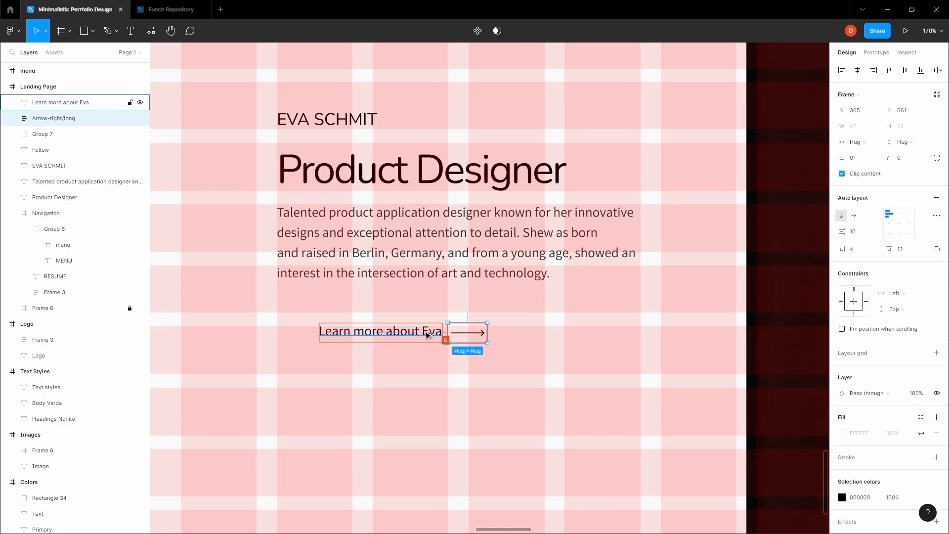
pyautogui.press('Right')
pyautogui.press('Right')
pyautogui.press('Right')
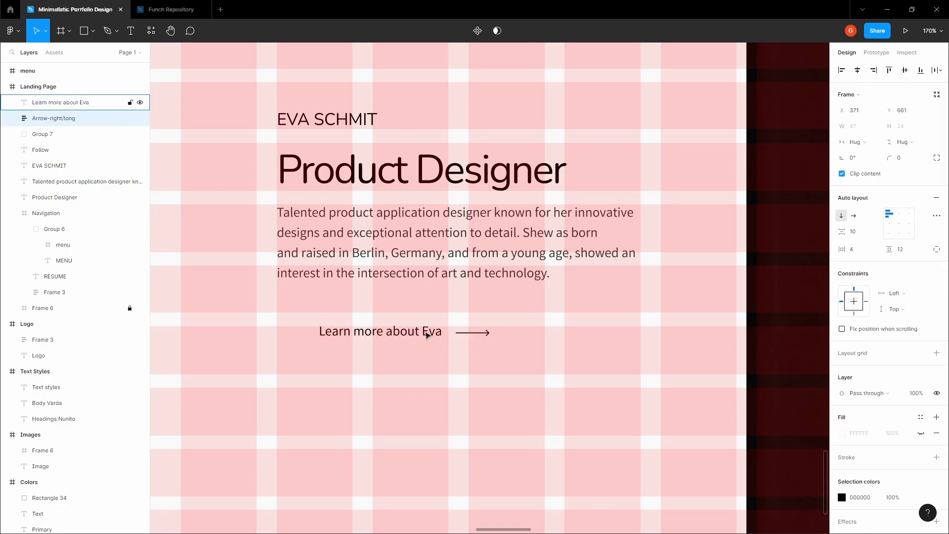
pyautogui.keyDown('shift'); pyautogui.click(427, 335); pyautogui.keyUp('shift')
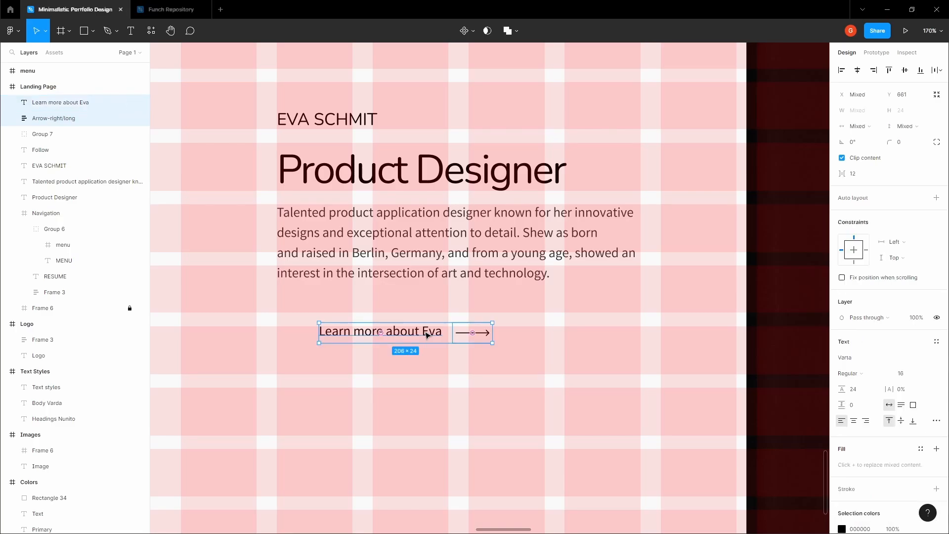
pyautogui.click(428, 335)
# - Shrink the link text box height from 24 to 19
pyautogui.scroll(10, 339, 336)
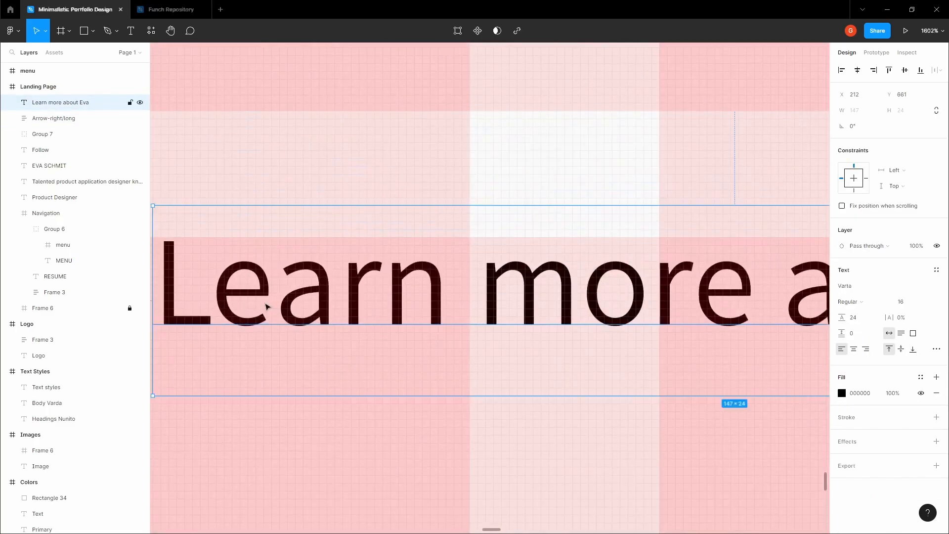
pyautogui.scroll(-2, 270, 308)
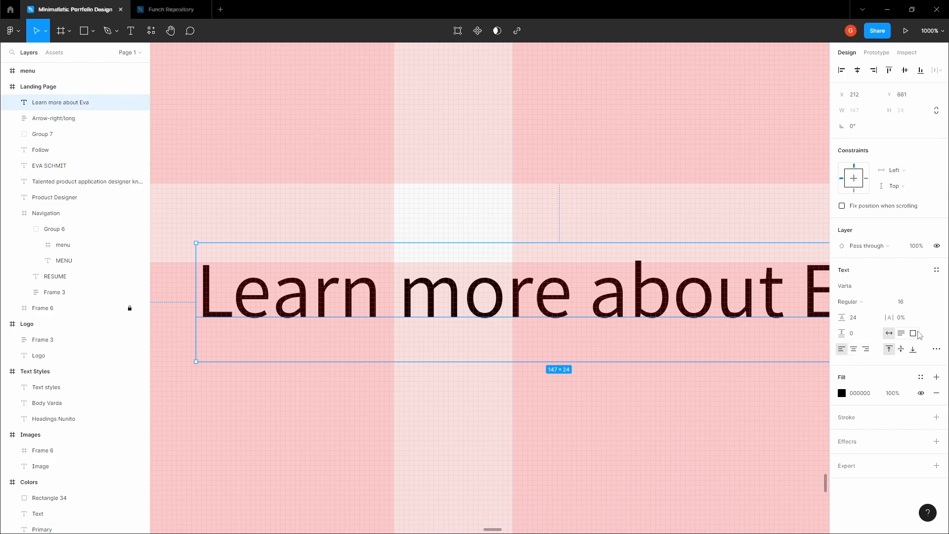
pyautogui.scroll(5, 222, 365)
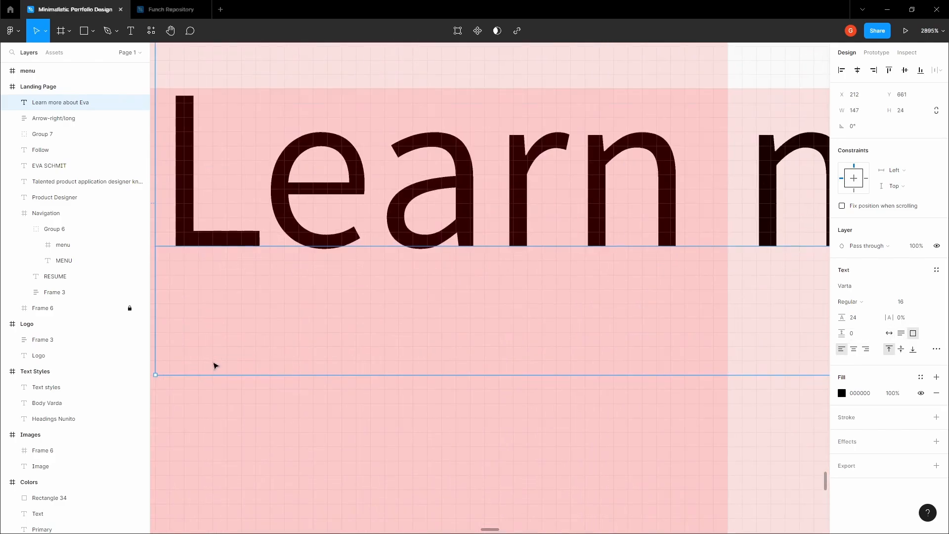
pyautogui.moveTo(221, 372); pyautogui.dragTo(228, 311)
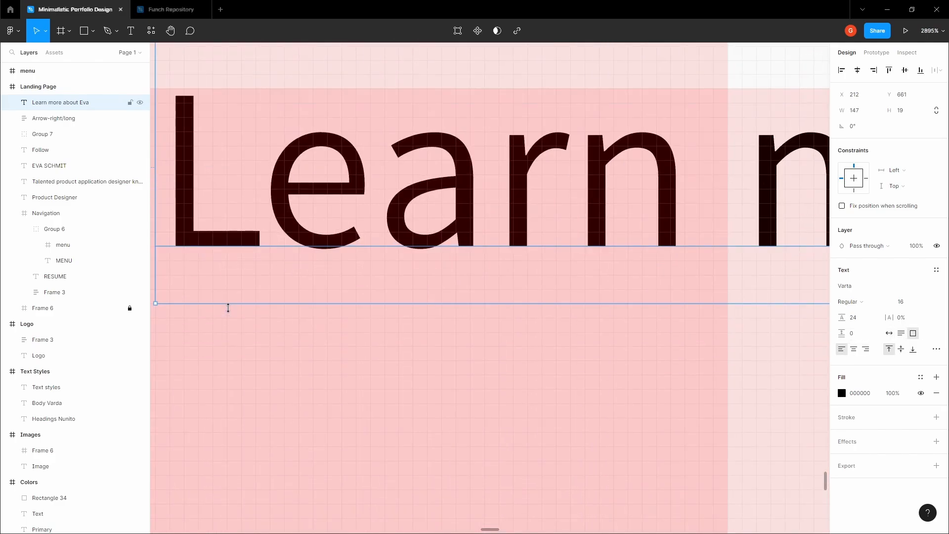
pyautogui.scroll(-7, 459, 381)
# - Center the link text vertically with the arrow and check their gap
pyautogui.click(459, 382)
pyautogui.moveTo(437, 374); pyautogui.dragTo(272, 366)
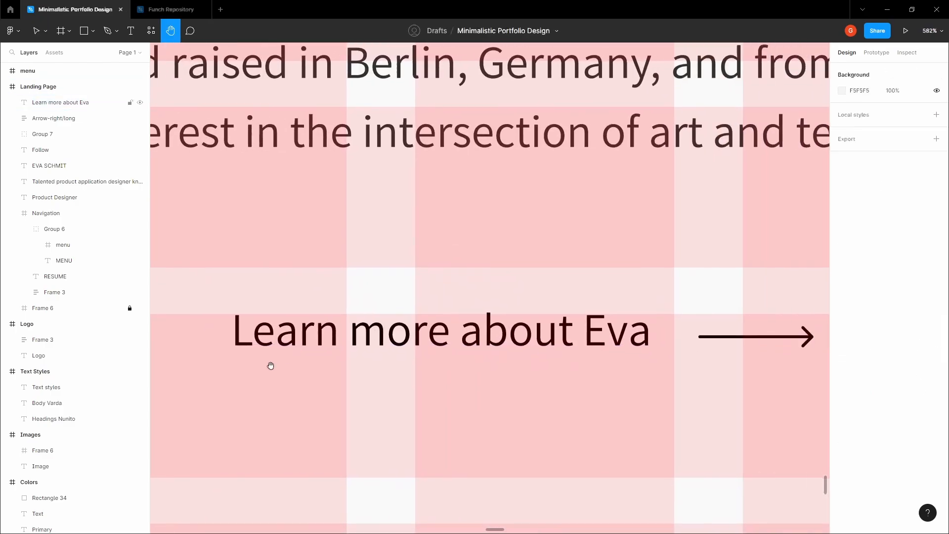
pyautogui.click(492, 332)
pyautogui.keyDown('shift'); pyautogui.click(790, 324); pyautogui.keyUp('shift')
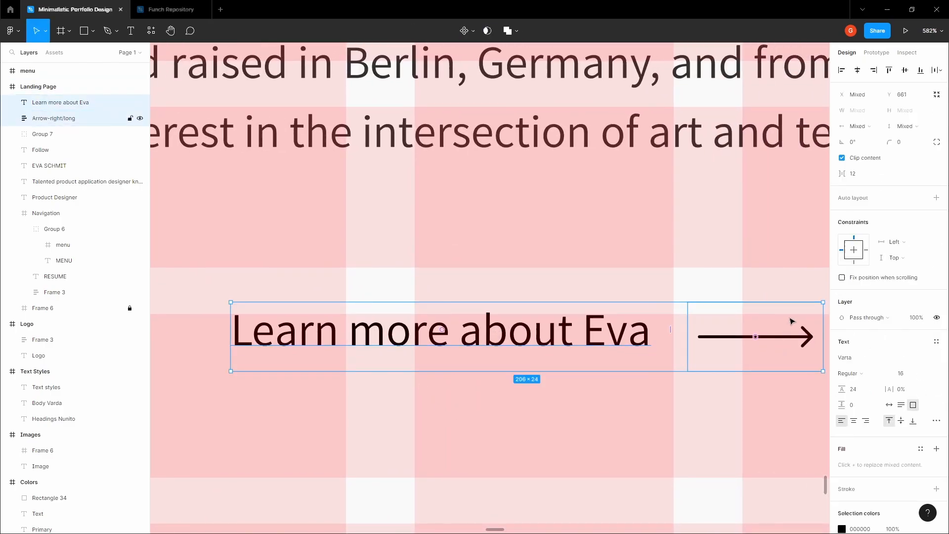
pyautogui.click(905, 70)
pyautogui.click(683, 225)
pyautogui.moveTo(682, 228); pyautogui.dragTo(595, 202)
pyautogui.click(540, 302)
pyautogui.scroll(-3, 540, 297)
pyautogui.keyDown('shift'); pyautogui.click(614, 303); pyautogui.keyUp('shift')
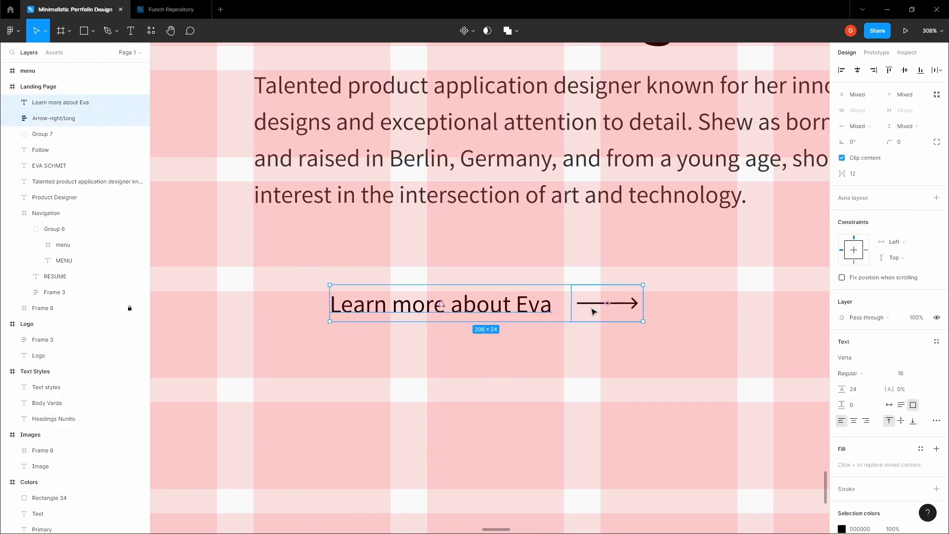
# - Group the text and arrow, then move the group 24 below the paragraph
pyautogui.click(594, 309)
pyautogui.keyDown('shift'); pyautogui.click(520, 311); pyautogui.keyUp('shift')
pyautogui.hotkey('ctrl', 'g')
pyautogui.moveTo(381, 304); pyautogui.dragTo(355, 315)
pyautogui.scroll(-5, 324, 313)
pyautogui.hotkey('shift', 'Up')
pyautogui.hotkey('shift', 'Up')
pyautogui.hotkey('shift', 'Up')
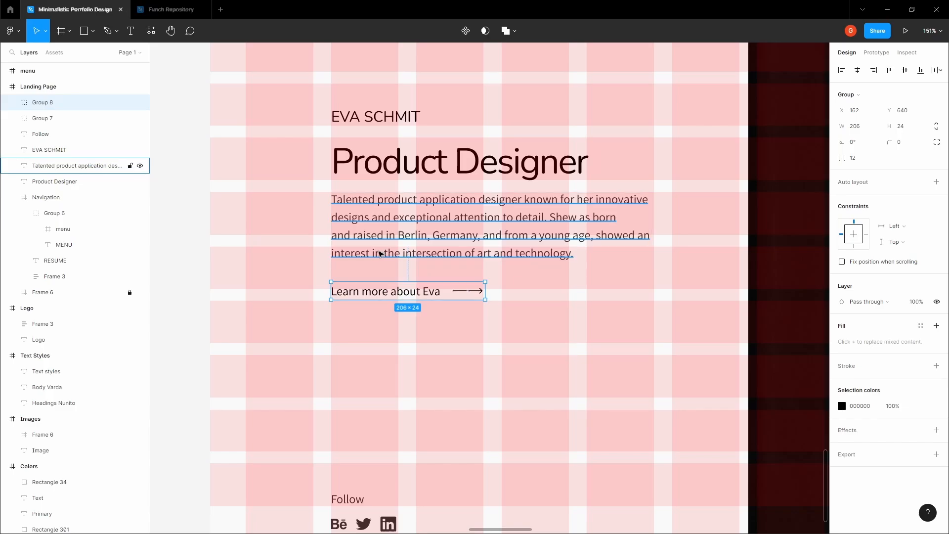
# - Center the whole Landing Page frame in view and turn off its column and row grids
pyautogui.scroll(-4, 379, 254)
pyautogui.scroll(3, 277, 235)
pyautogui.hscroll(3, 277, 236)
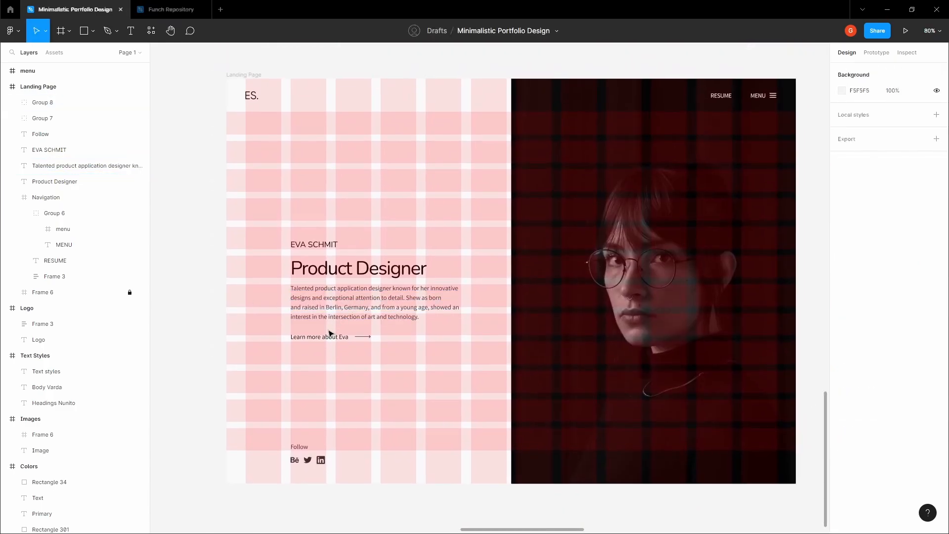
pyautogui.click(248, 289)
pyautogui.moveTo(248, 290); pyautogui.dragTo(189, 291)
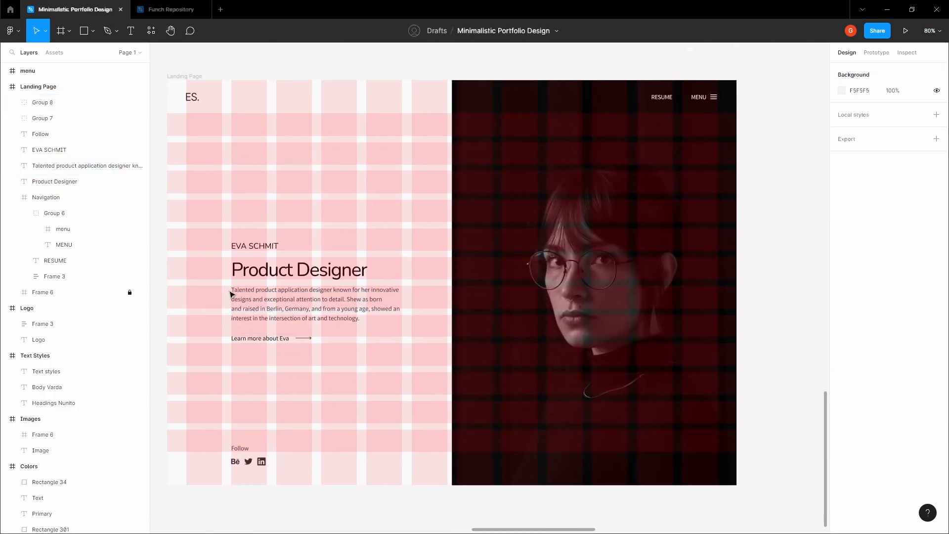
pyautogui.hotkey('ctrl', 'shift', '4')
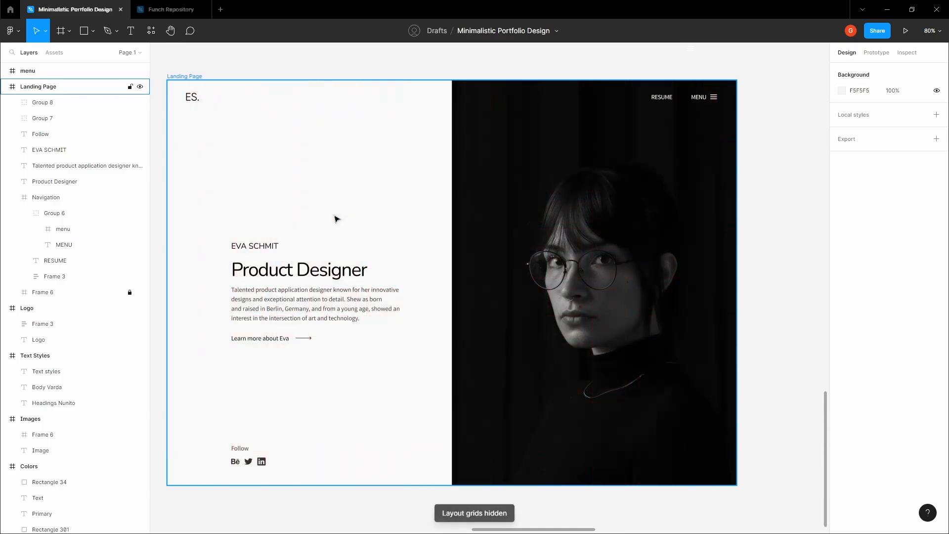
pyautogui.scroll(-2, 356, 187)
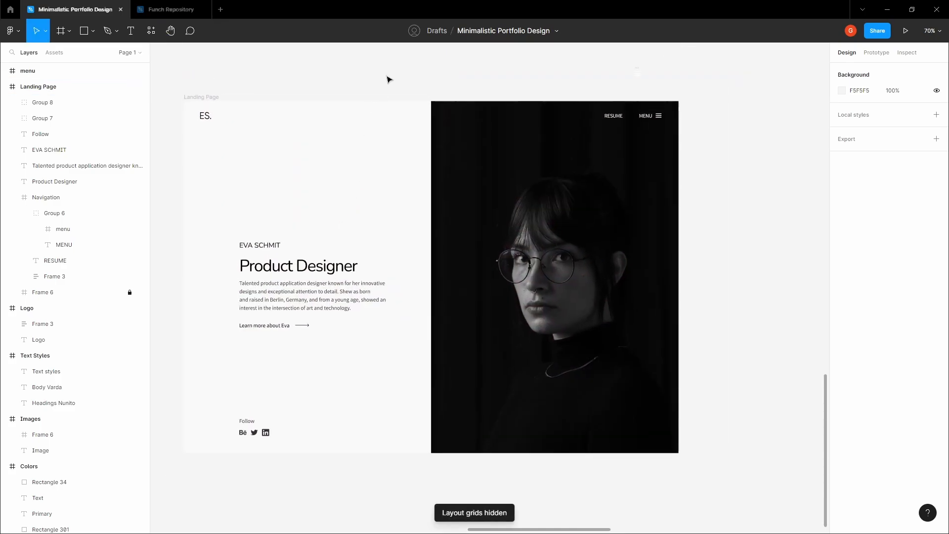